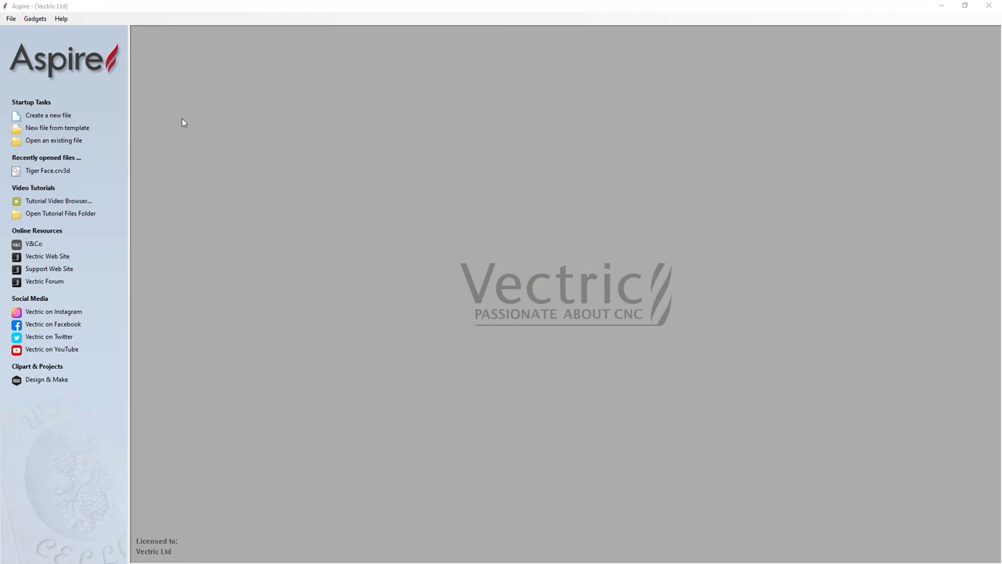
Step: Open the existing project file Tiger Face.crv3d from the picture-tiger-face folder
left_click(67, 142)
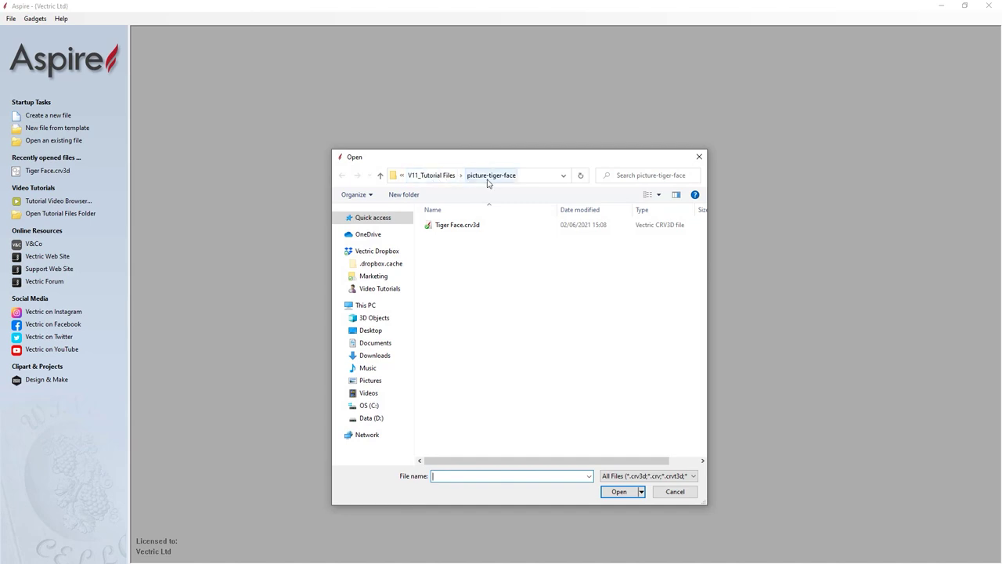
left_click(443, 227)
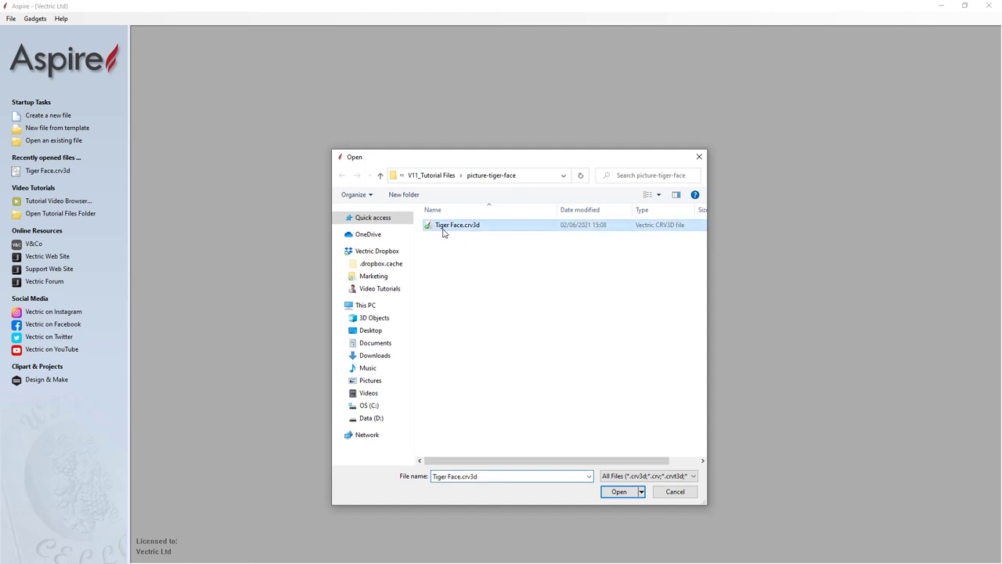
left_click(619, 491)
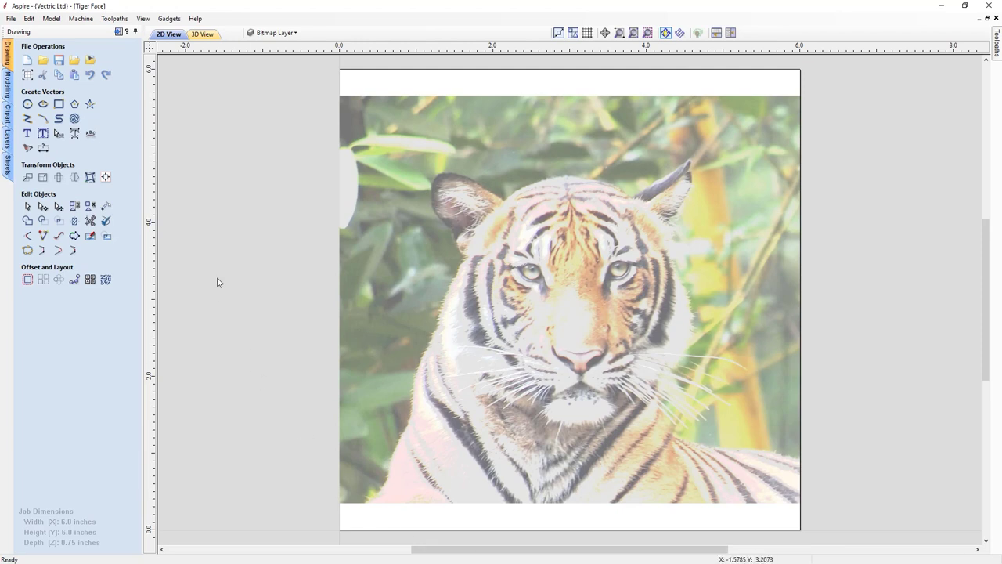
Step: Review the job setup, including job size, modeling resolution and material appearance, without changing any setting
left_click(27, 75)
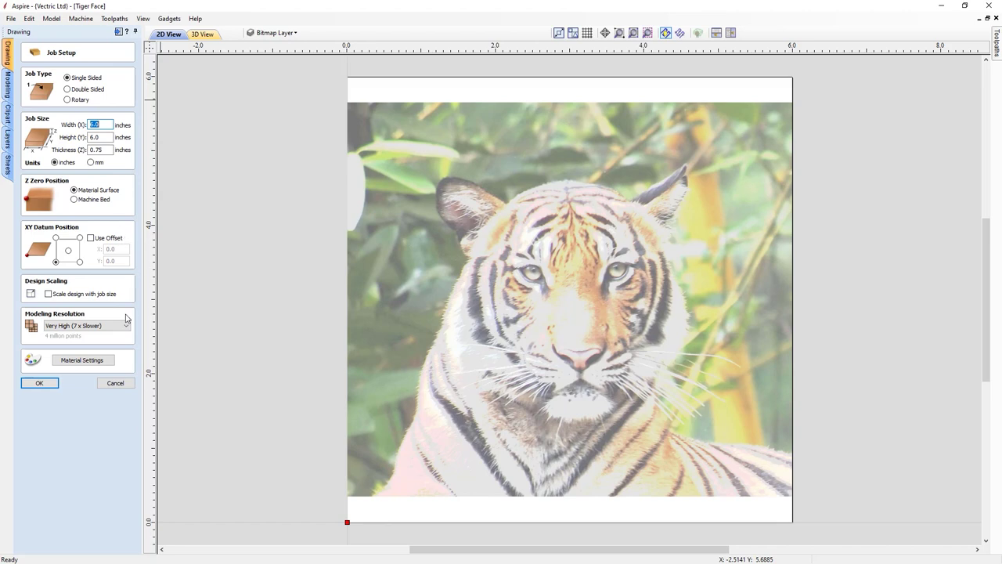
left_click(103, 362)
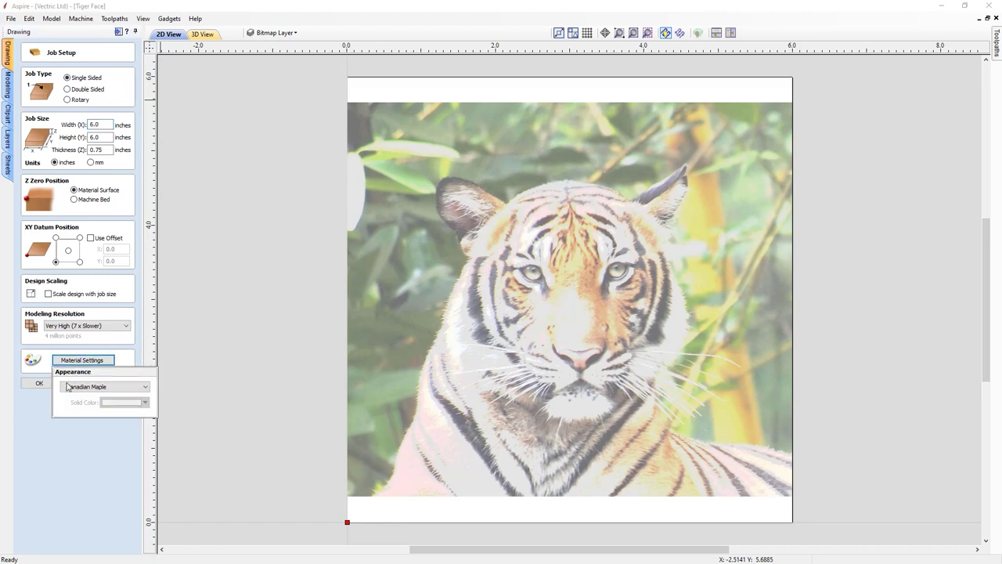
left_click(41, 384)
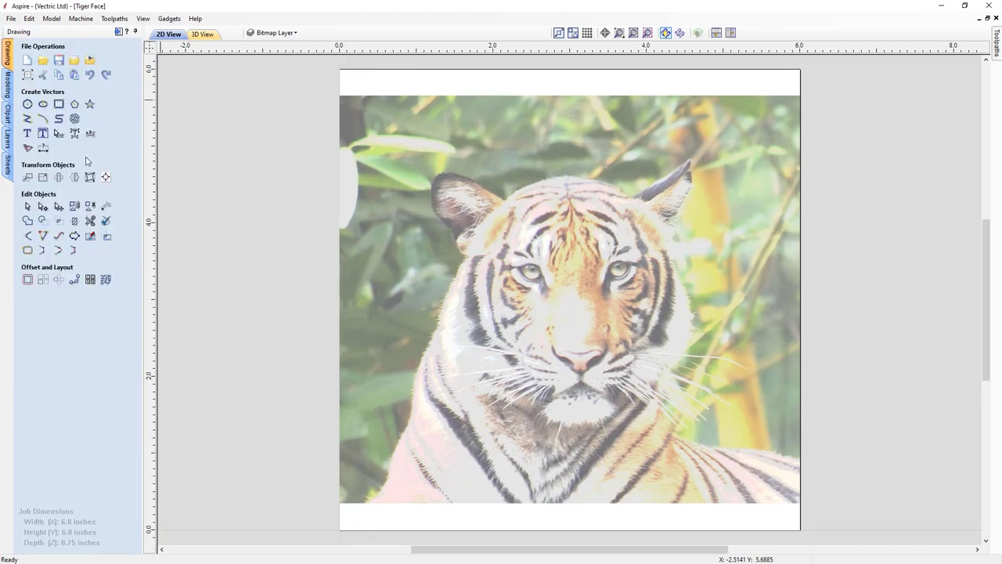
Step: Examine which layers the project contains and which of them are visible
left_click(9, 144)
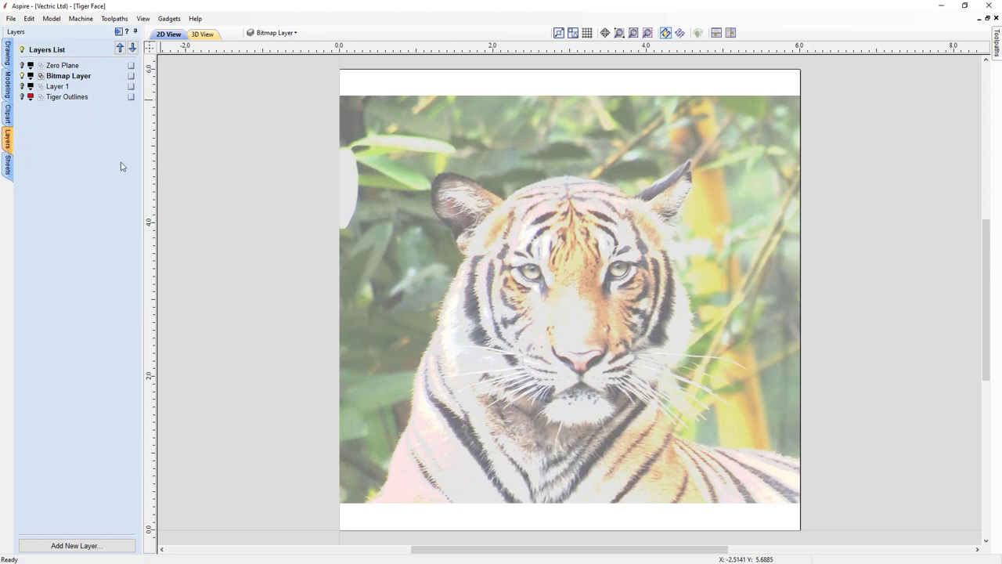
left_click(288, 35)
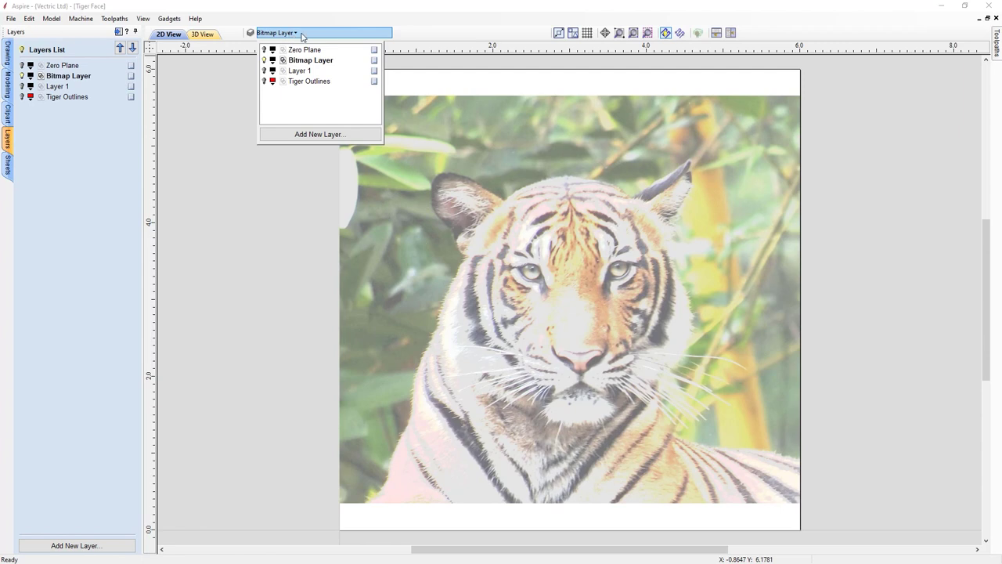
left_click(222, 94)
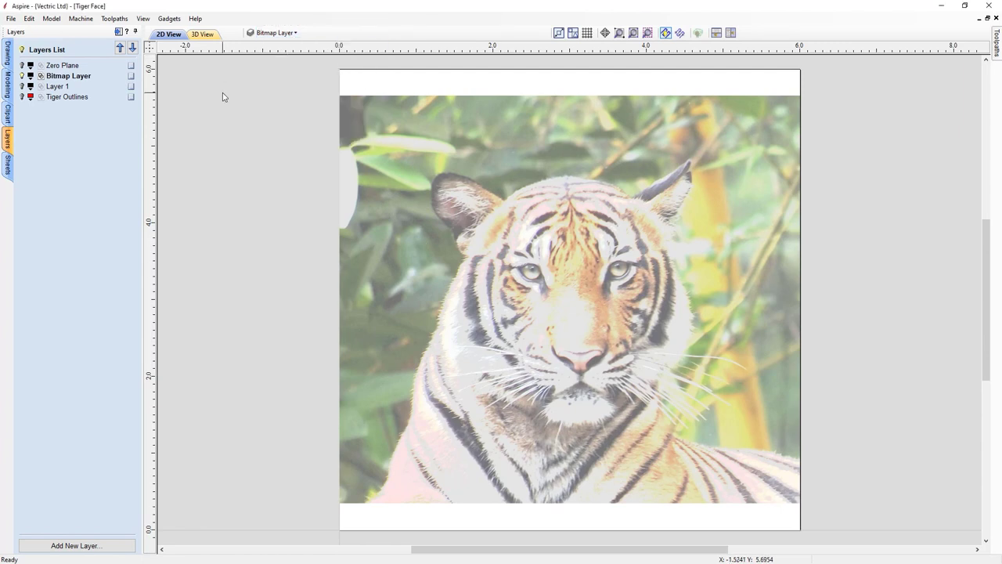
Step: Bring up the modeling tools and component tree, and check the tiger photo by selecting and deselecting it
left_click(8, 93)
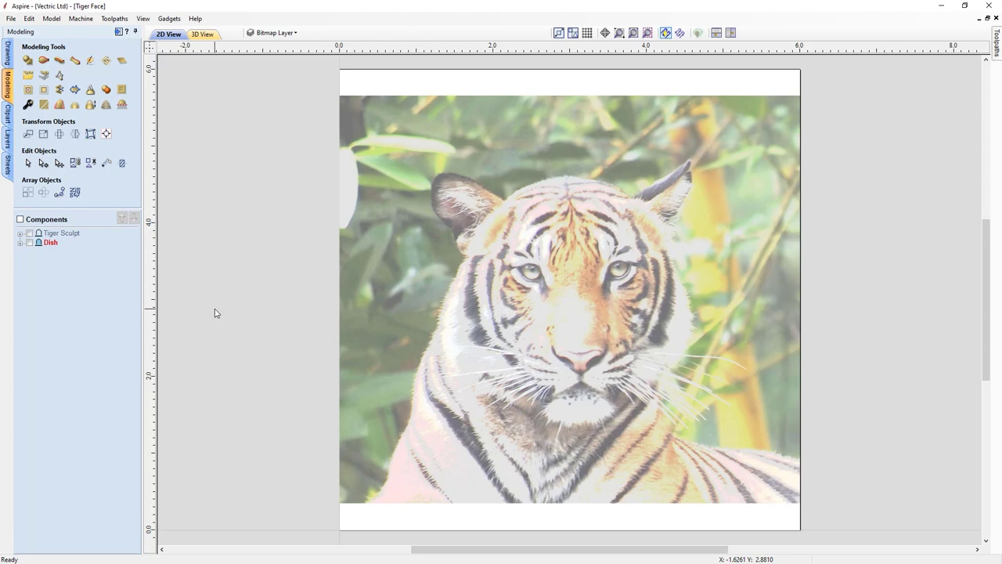
left_click(358, 336)
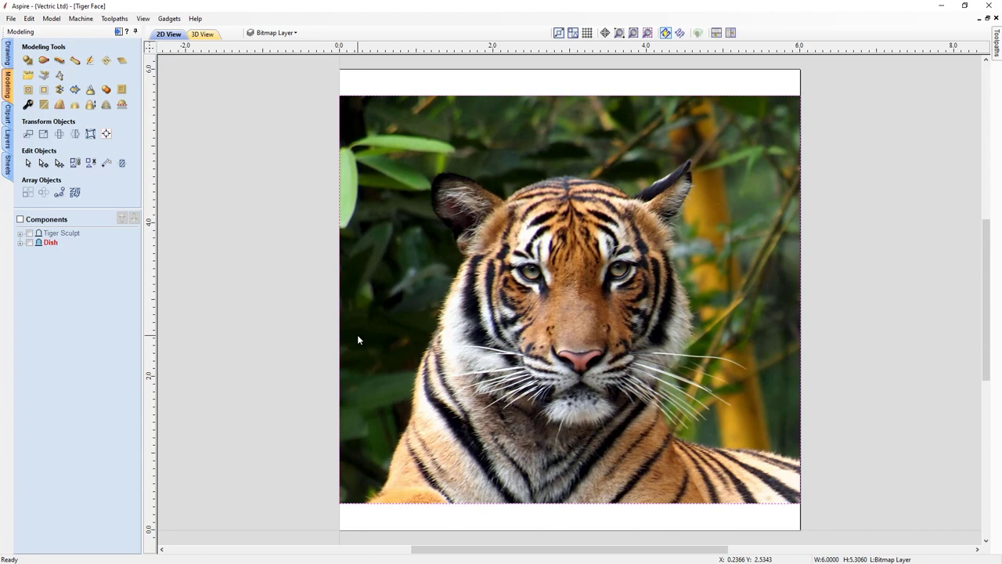
left_click(280, 347)
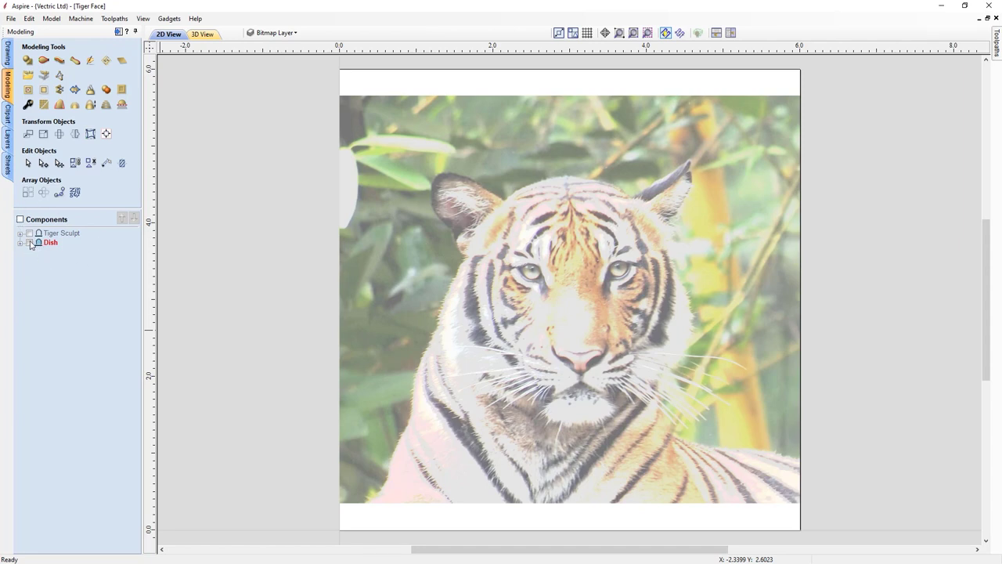
Step: Expand the Dish group, make it visible and show it in the 3D view
mouse_move(50, 245)
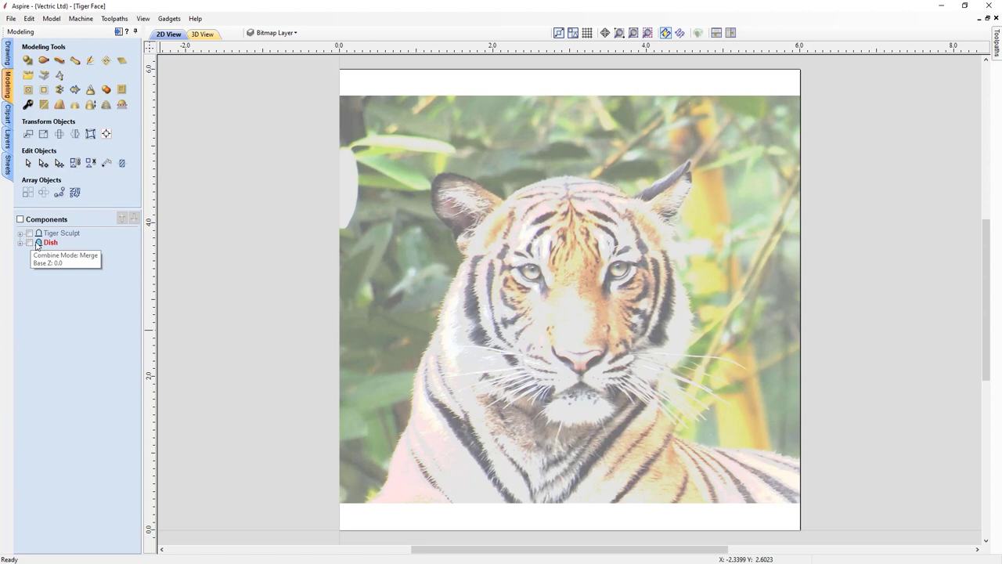
left_click(19, 243)
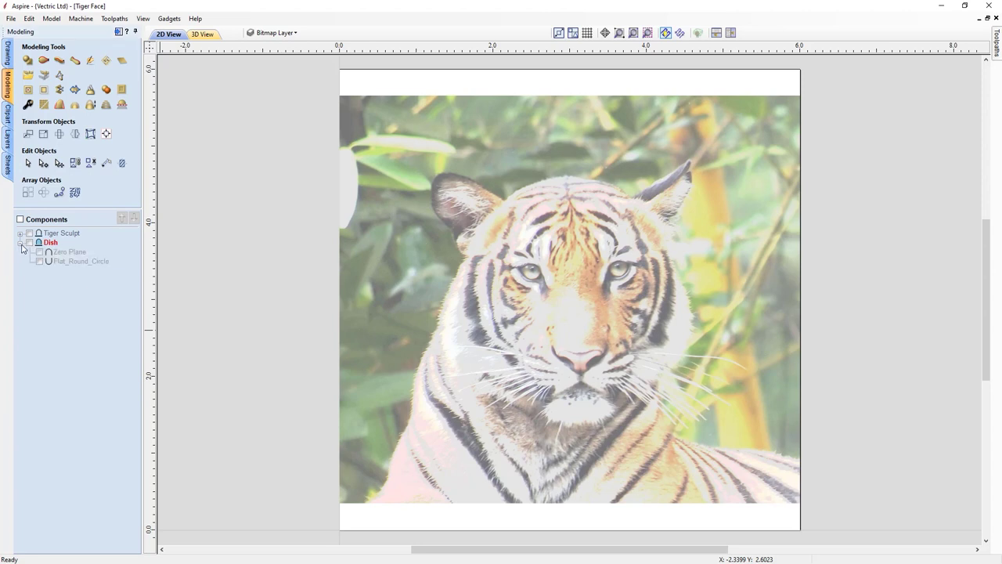
left_click(29, 243)
left_click(208, 36)
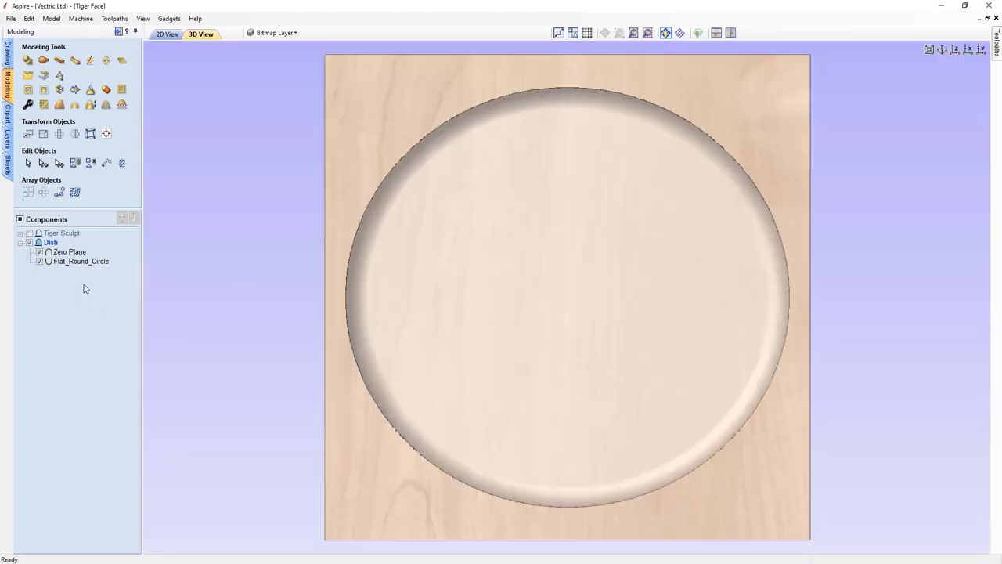
Step: Inspect the Flat_Round_Circle and Zero Plane components of the dish in 3D, finishing with a straight-down view
mouse_move(64, 268)
left_click(69, 262)
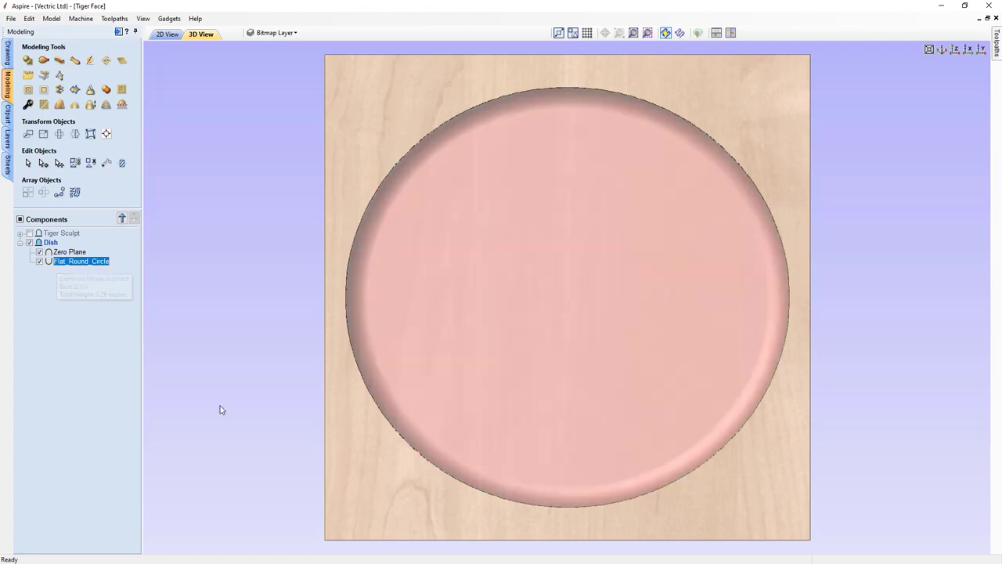
mouse_move(258, 459)
left_mouse_down()
mouse_move(380, 402)
mouse_move(394, 385)
mouse_move(716, 402)
mouse_move(850, 382)
left_mouse_up()
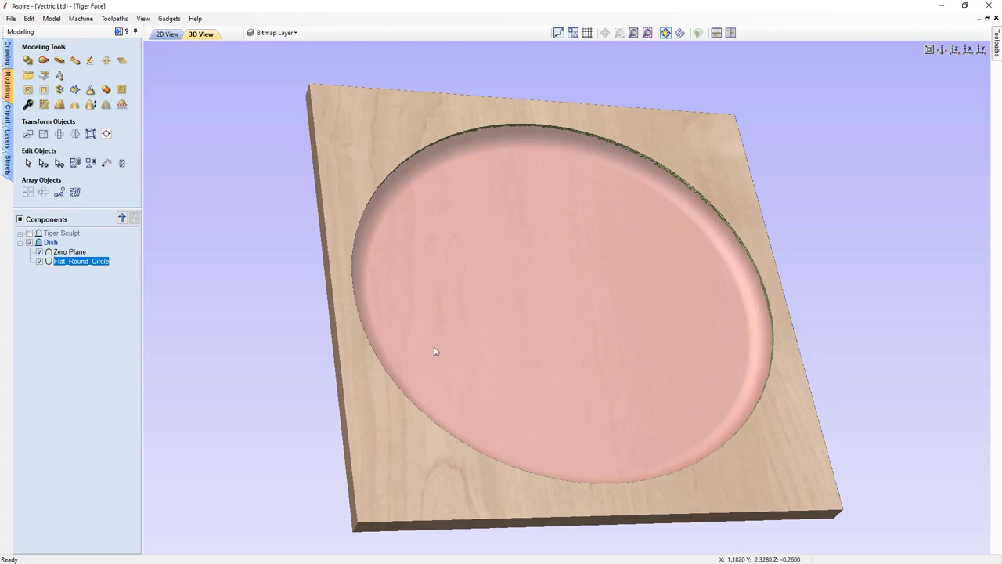
left_click(78, 252)
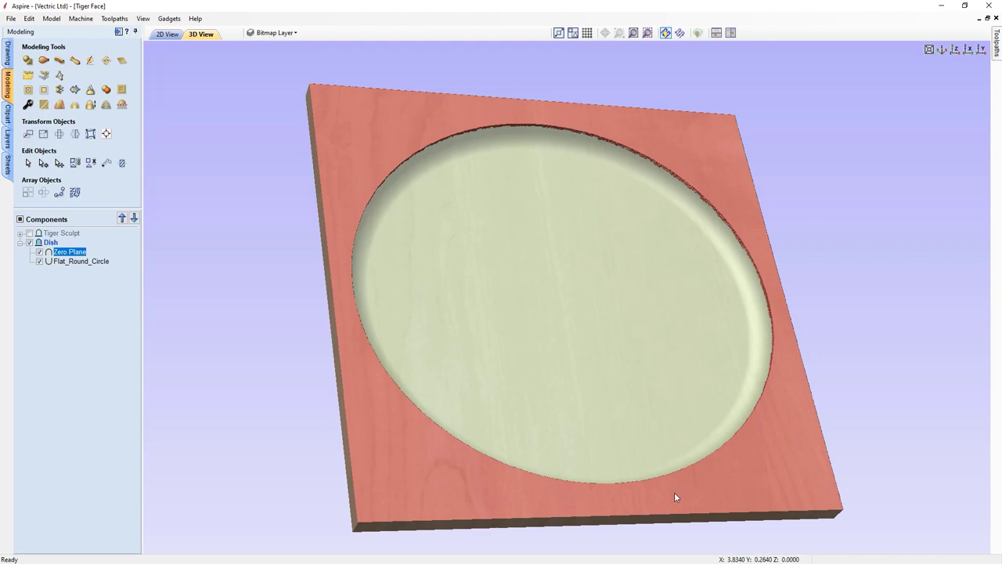
left_click(957, 52)
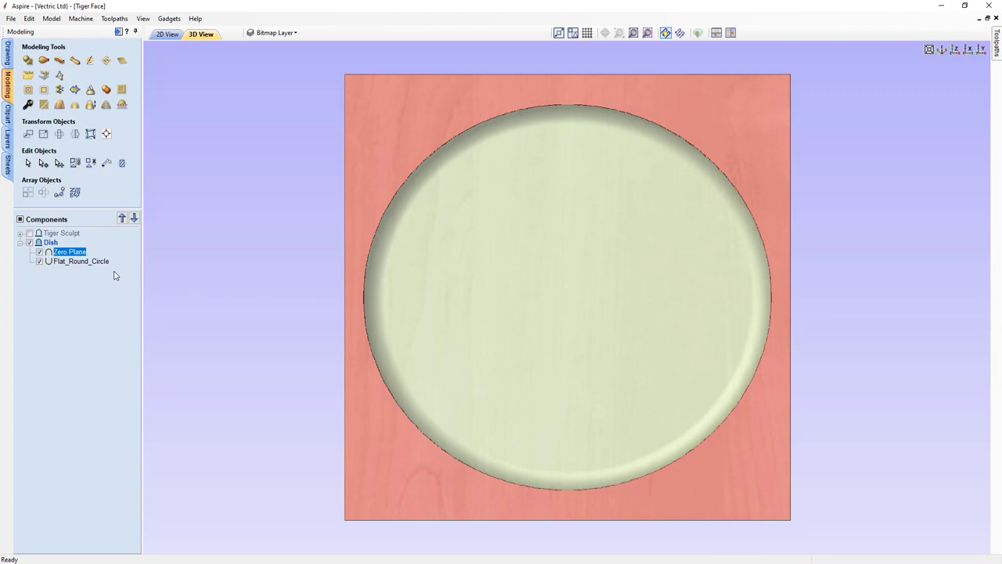
Step: Collapse and hide the Dish group, and return to the 2D view
left_click(19, 243)
left_click(29, 243)
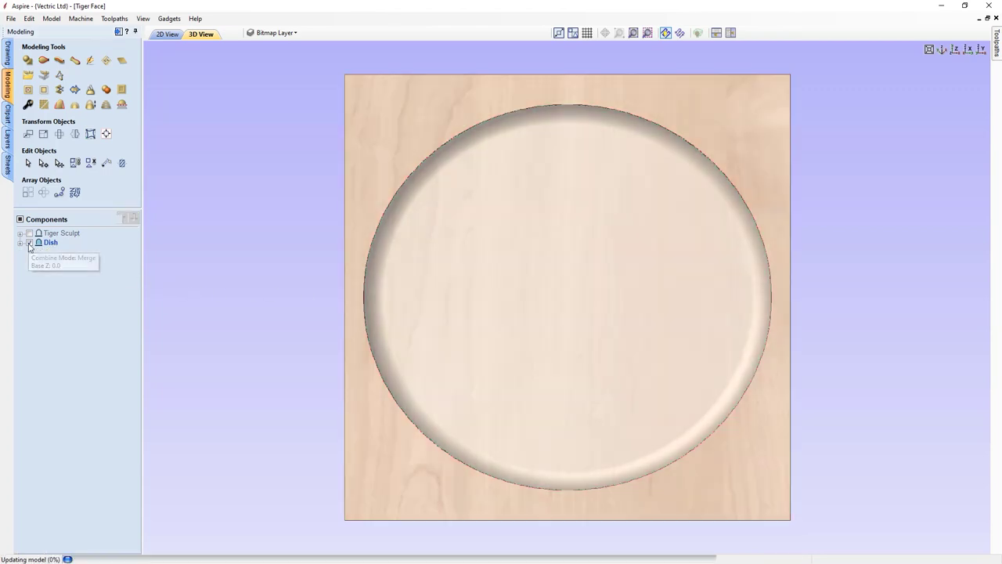
left_click(166, 36)
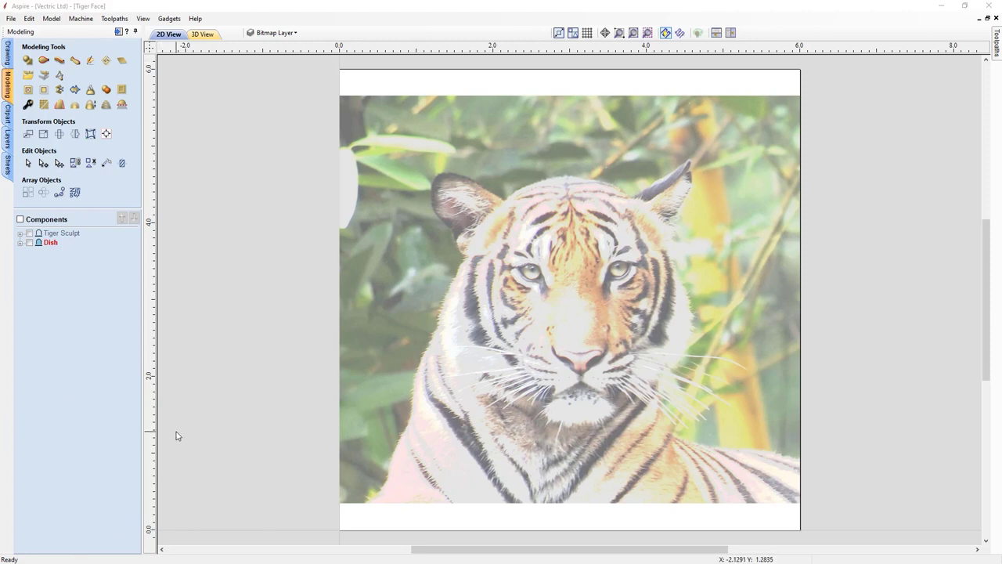
Step: Make the Tiger Outlines layer visible over the tiger photo
left_click(292, 34)
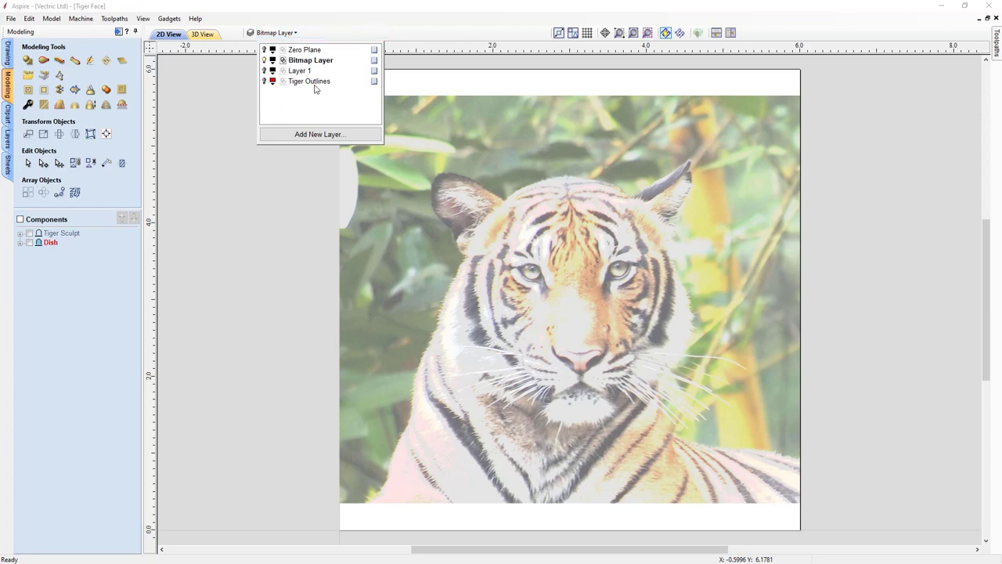
left_click(264, 82)
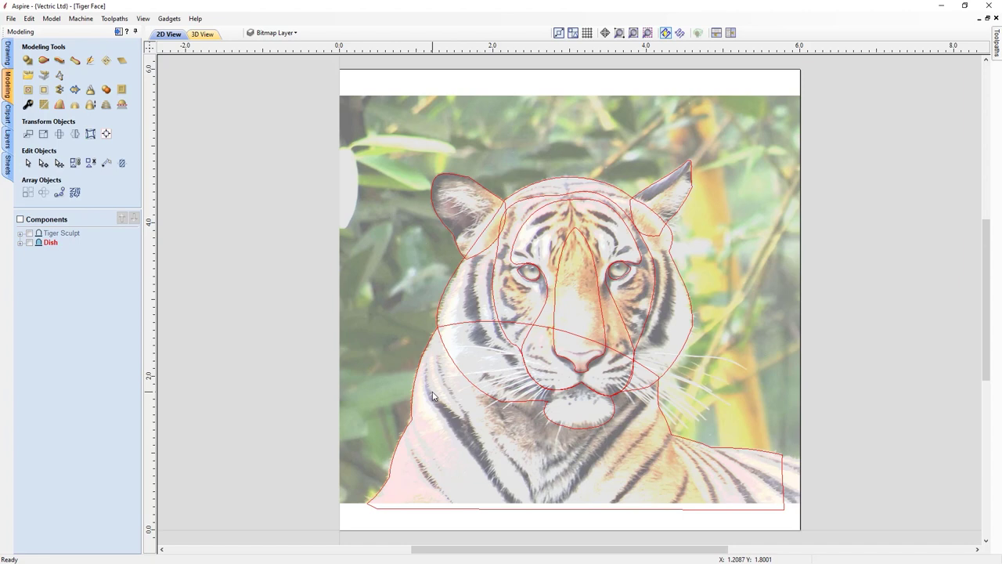
Step: Examine the traced tiger vectors one by one: both ears, the head outline, the two inner face outlines and the nose
left_click(444, 224)
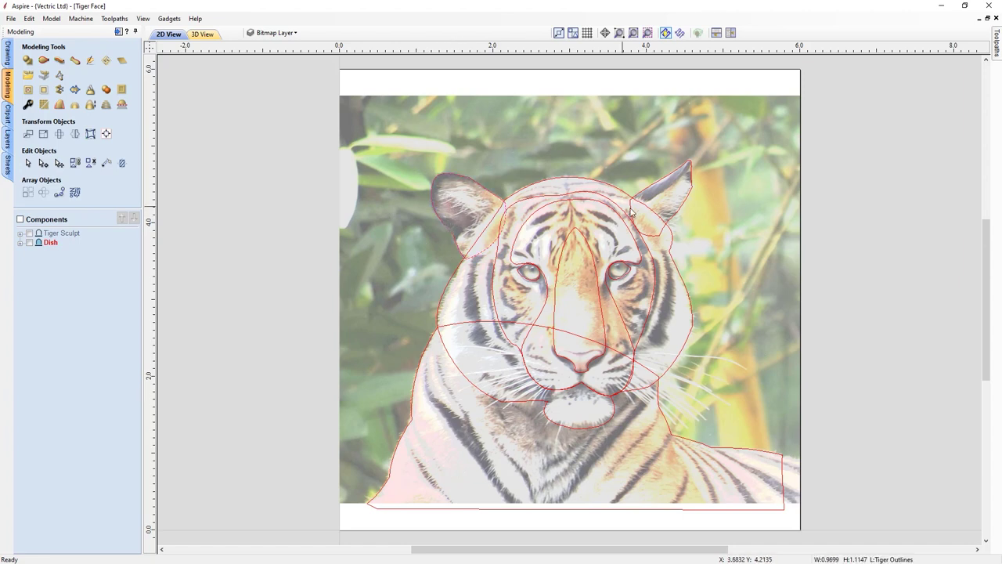
left_click(654, 189)
left_click(452, 281)
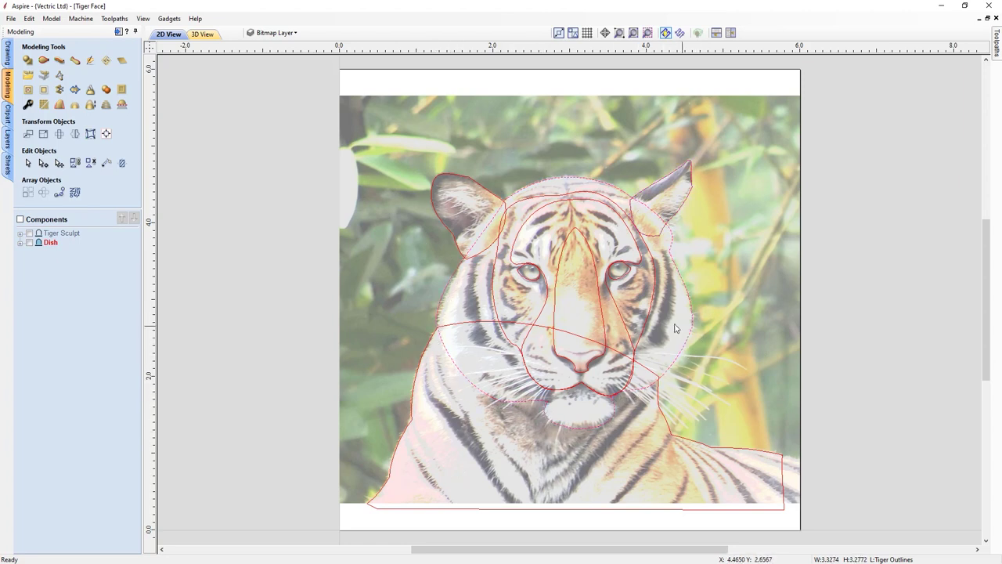
left_click(648, 320)
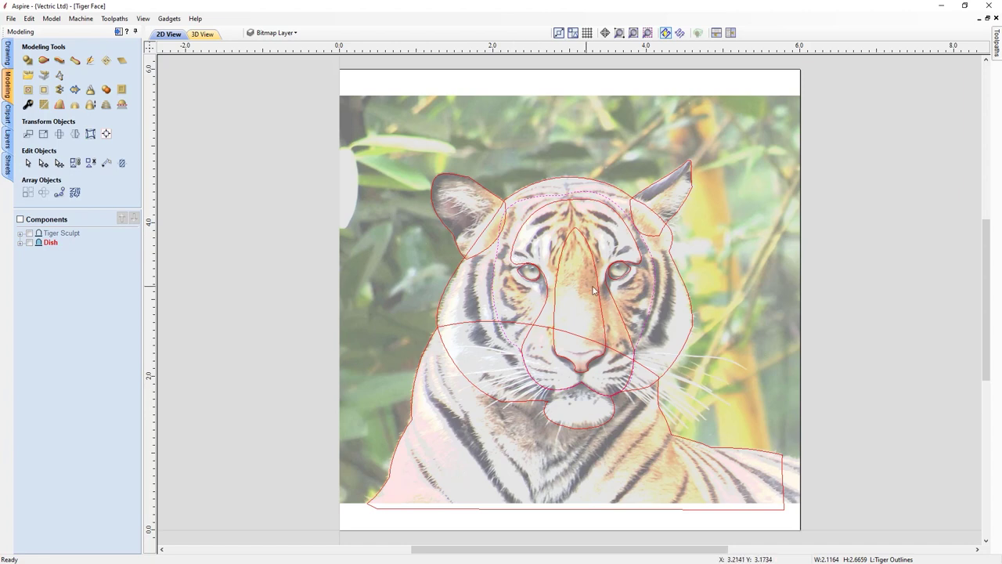
left_click(546, 313)
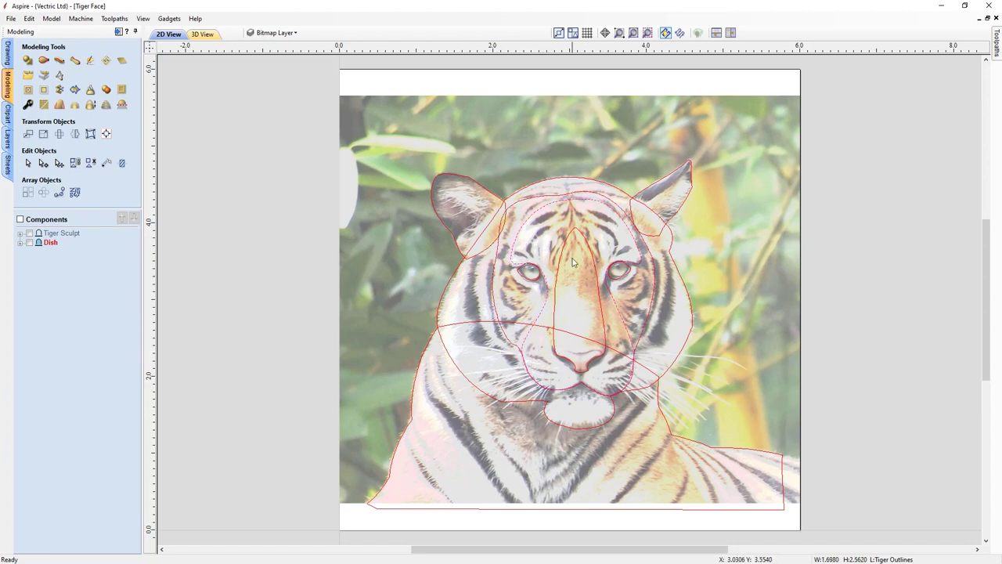
left_click(556, 282)
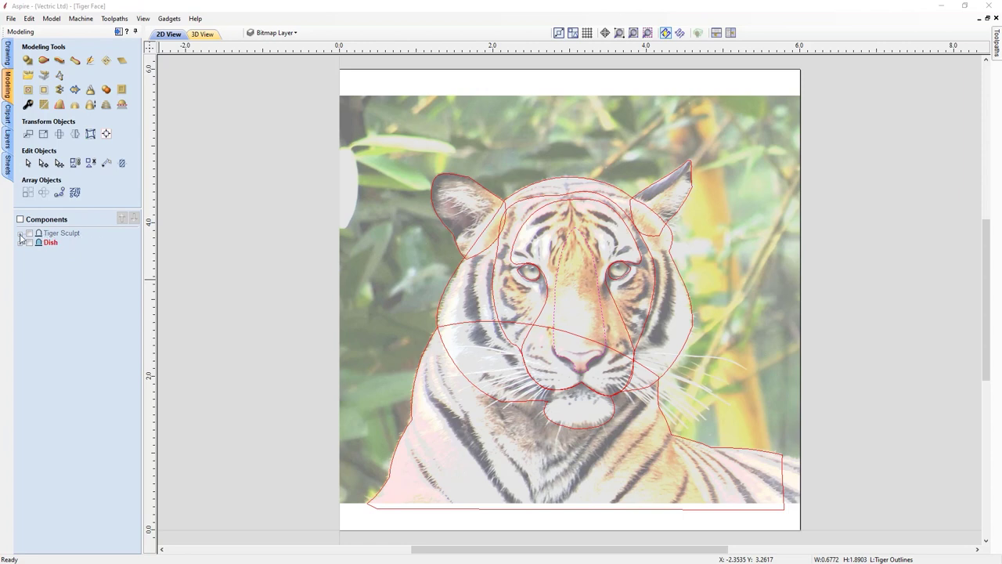
Step: Expand the Tiger Sculpt group and make all its components visible in the 3D view
left_click(20, 234)
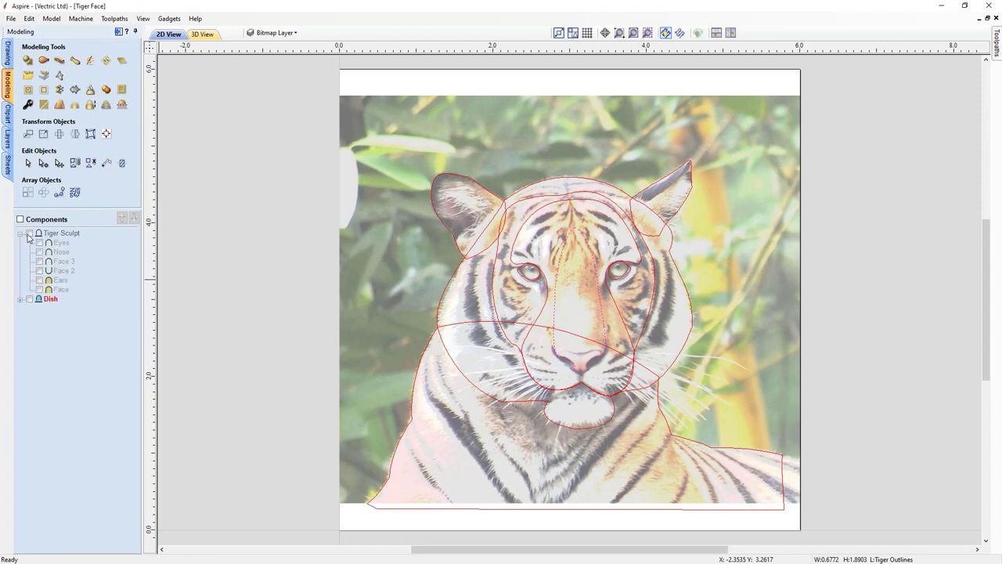
left_click(209, 37)
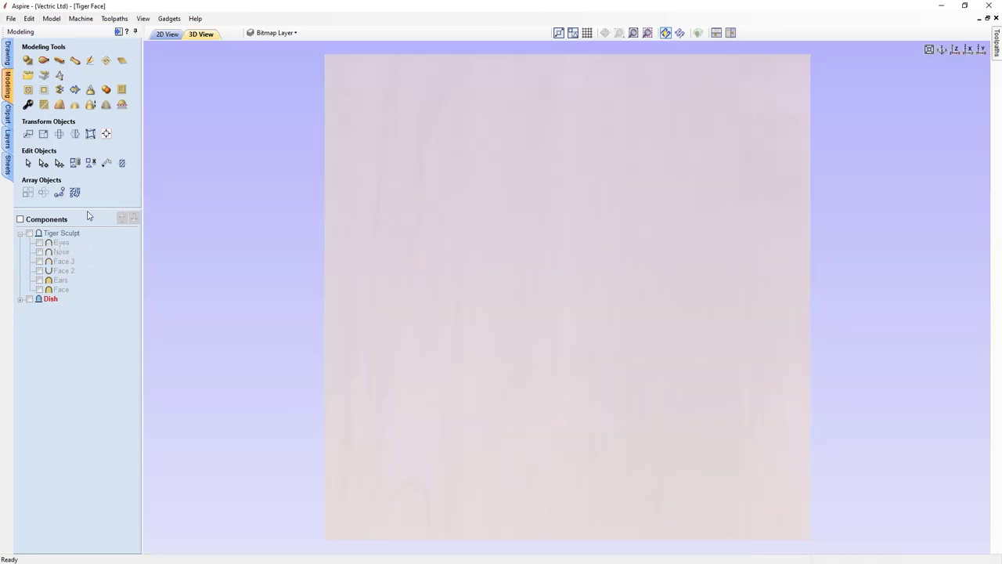
mouse_move(31, 236)
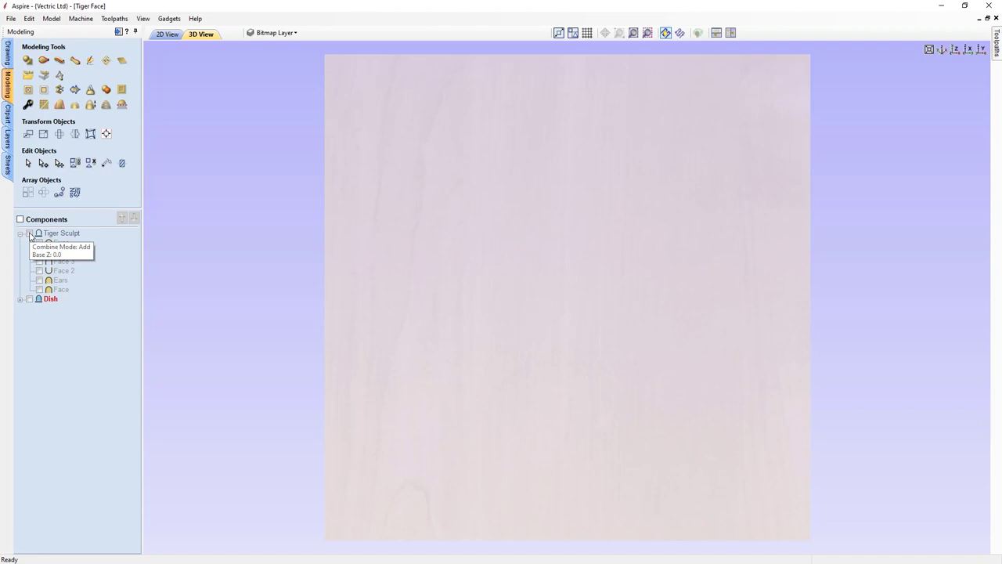
left_click(29, 233)
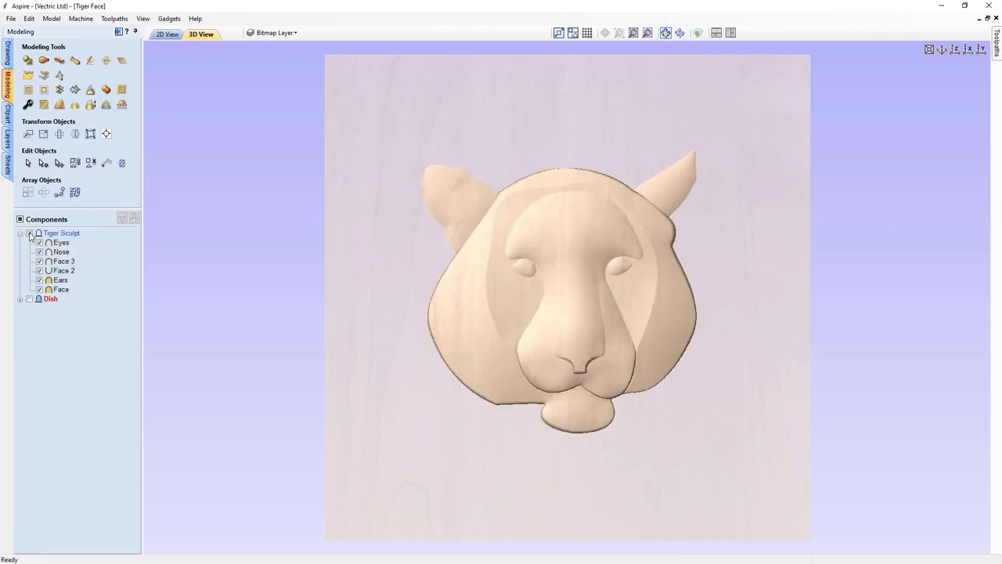
Step: Inspect the basic tiger face relief from several angles in 3D
left_click_drag(386, 429, 401, 461)
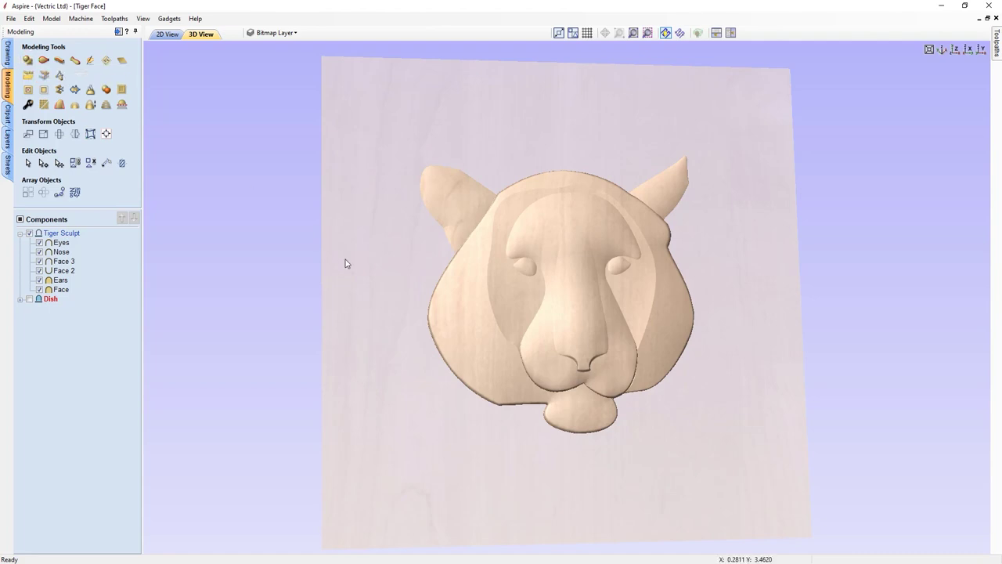
left_click_drag(362, 342, 416, 305)
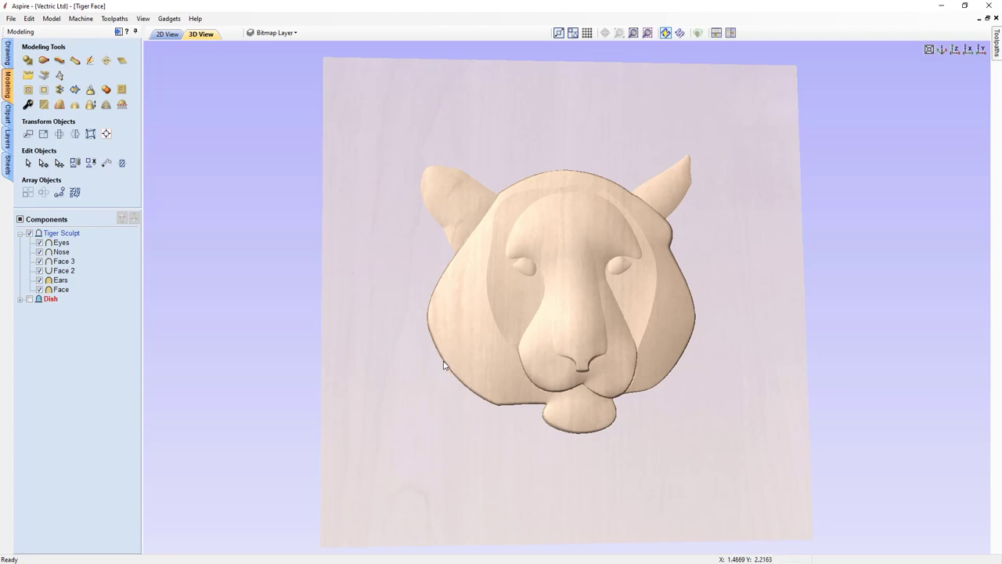
left_click_drag(451, 364, 598, 335)
left_click_drag(743, 289, 700, 343)
left_click_drag(408, 311, 509, 152)
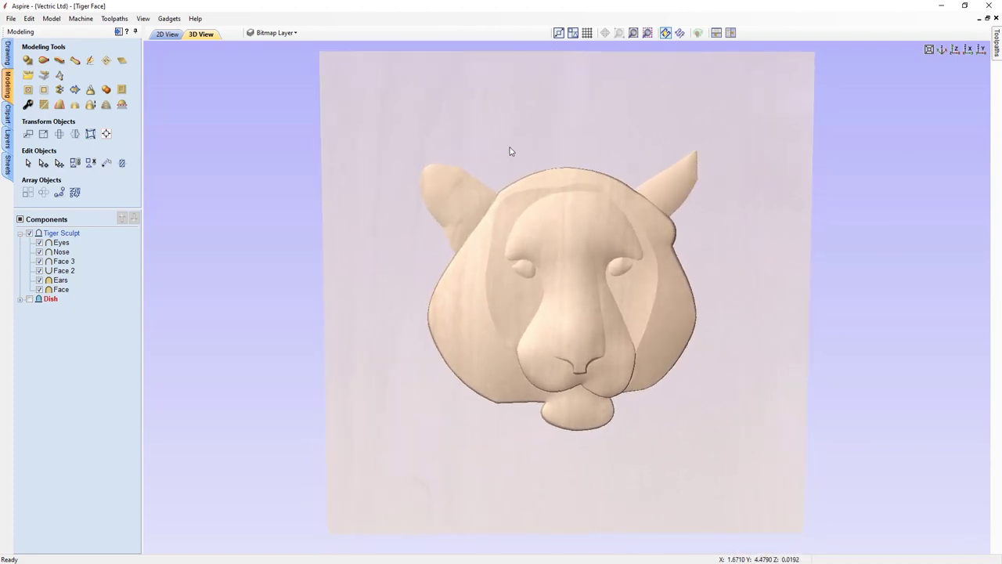
Step: Show the 2D and 3D views side by side and examine the Face and Ears components, toggling the Ears' visibility to compare
left_click(730, 33)
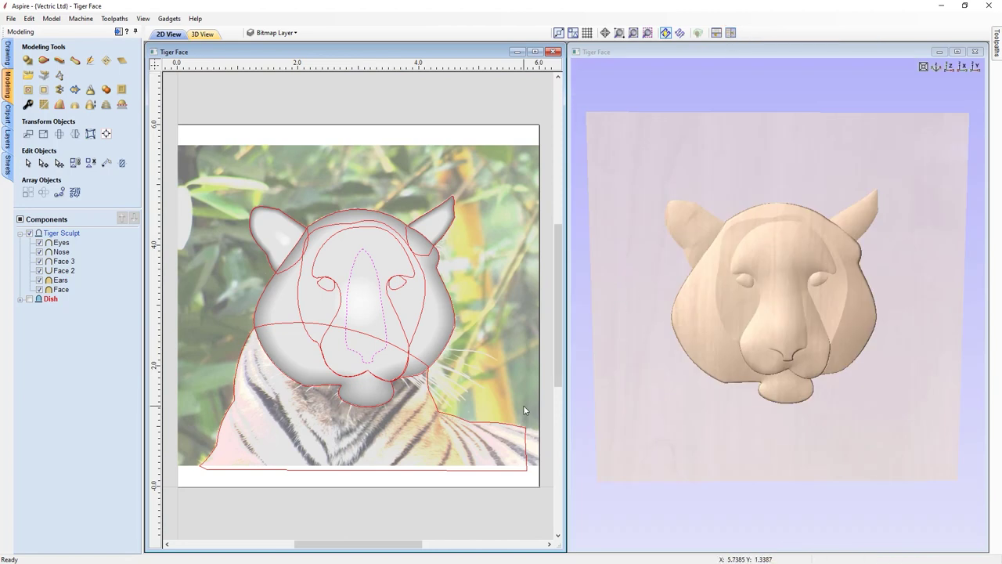
left_click(61, 291)
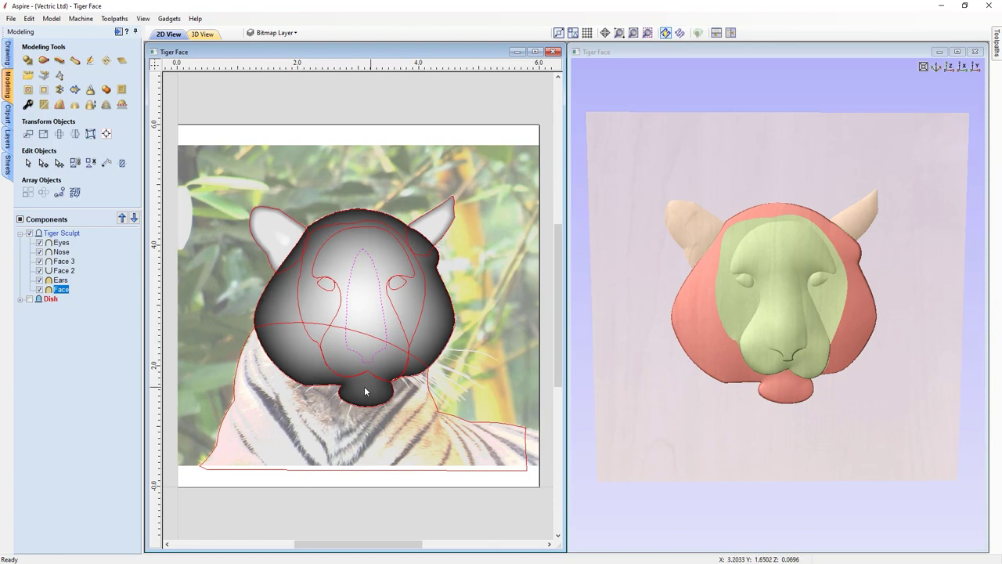
left_click(39, 280)
left_click(40, 280)
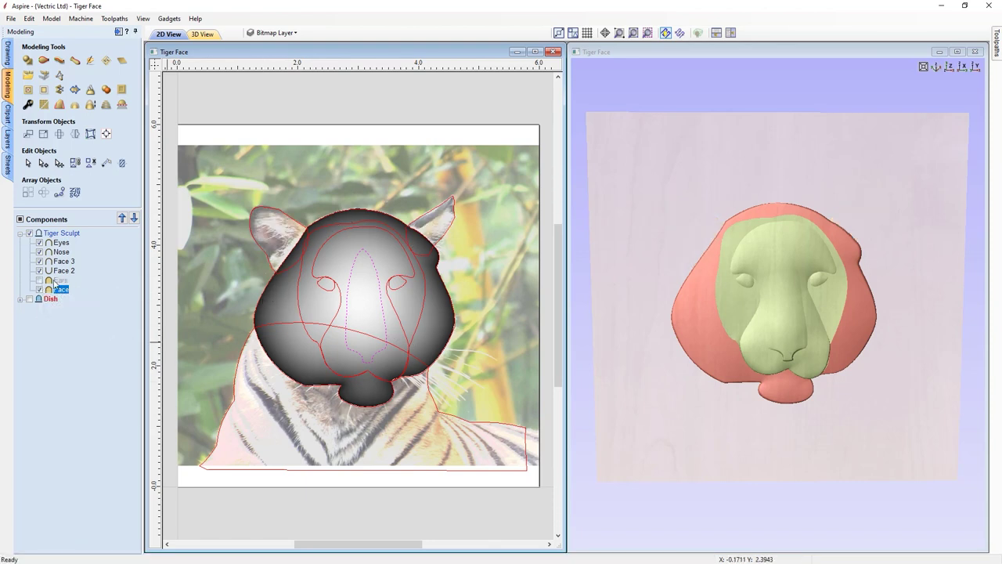
left_click(60, 280)
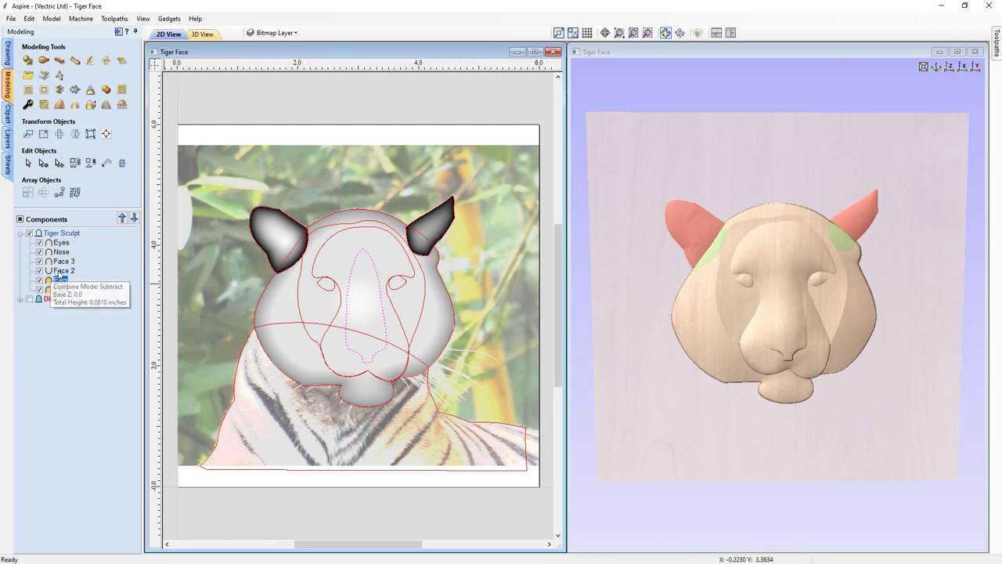
Step: Examine the Face 2, Face 3, Nose and Eyes components one by one in both views
left_click(61, 271)
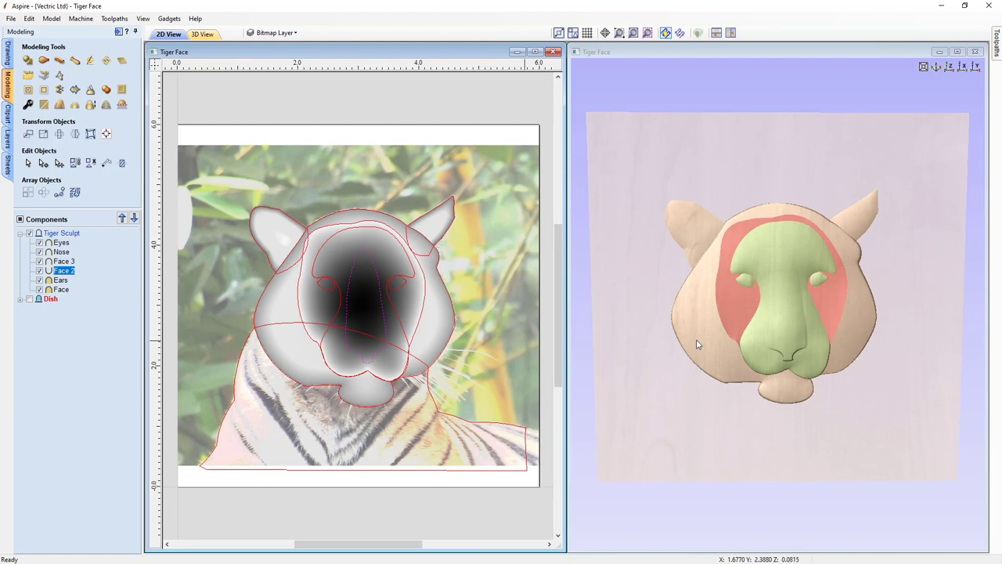
left_click(64, 261)
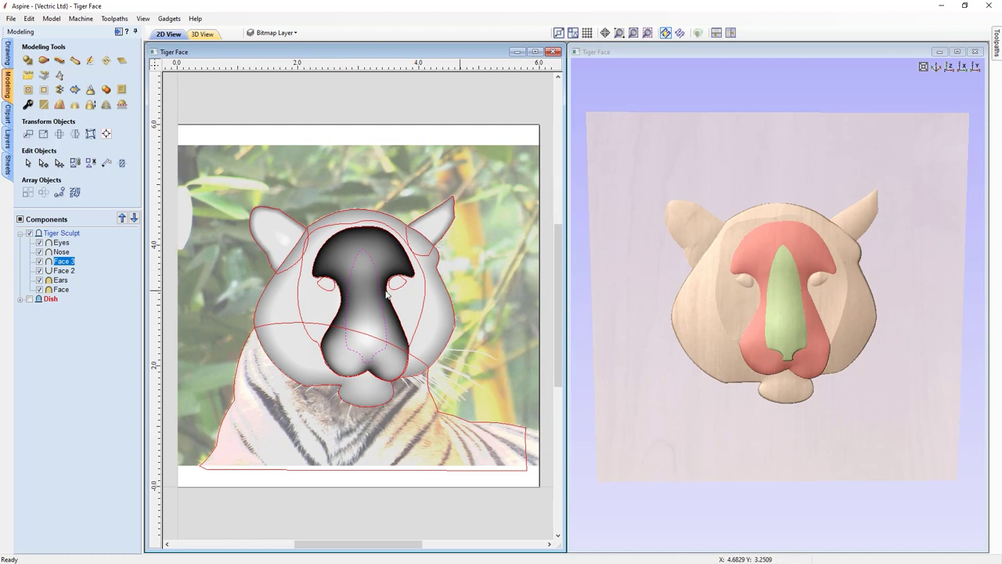
key("Up")
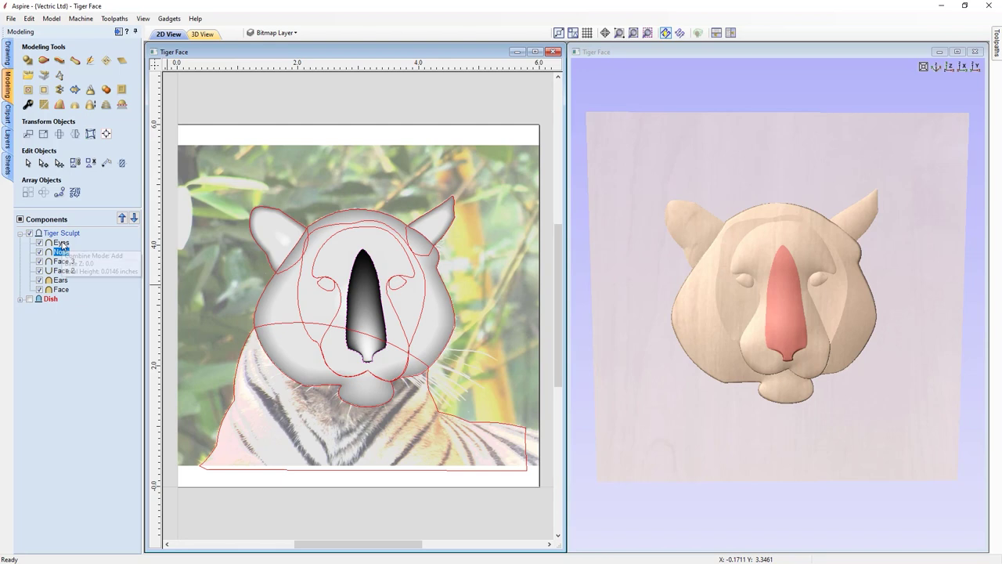
left_click(61, 244)
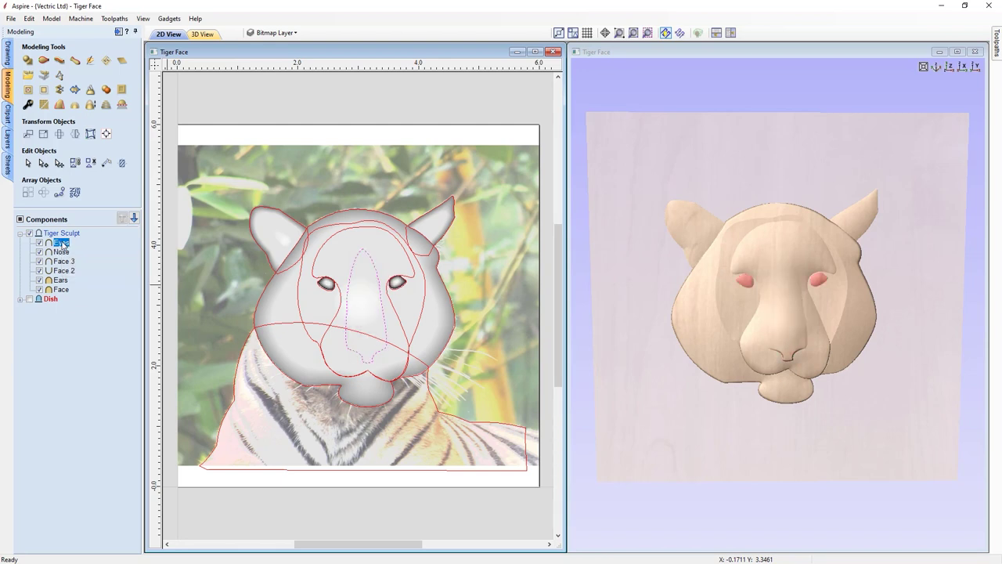
Step: Open the Nose component's properties and compare its shape with Fade turned off and on
left_click_drag(678, 490, 814, 347)
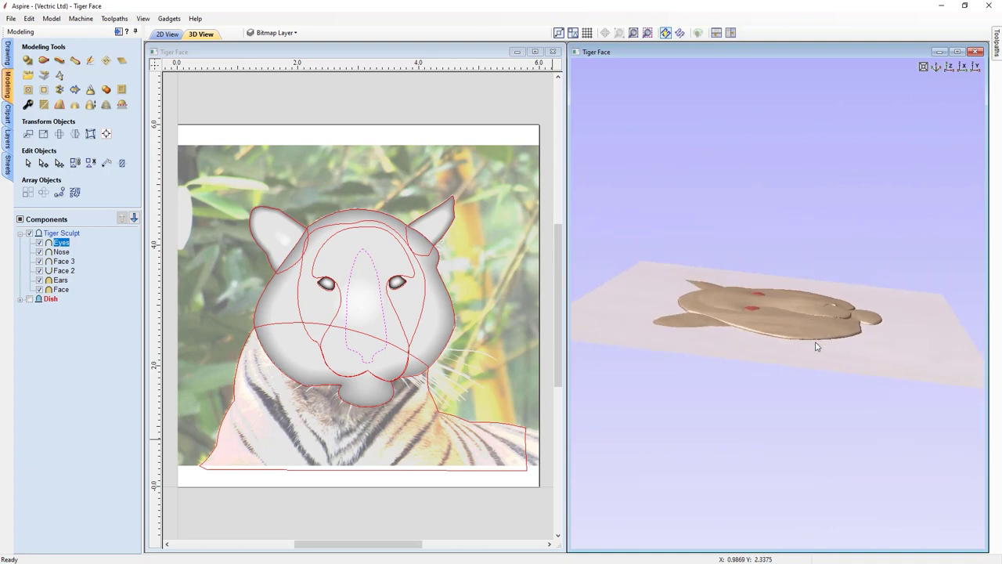
left_click(62, 251)
left_click_drag(709, 439, 723, 421)
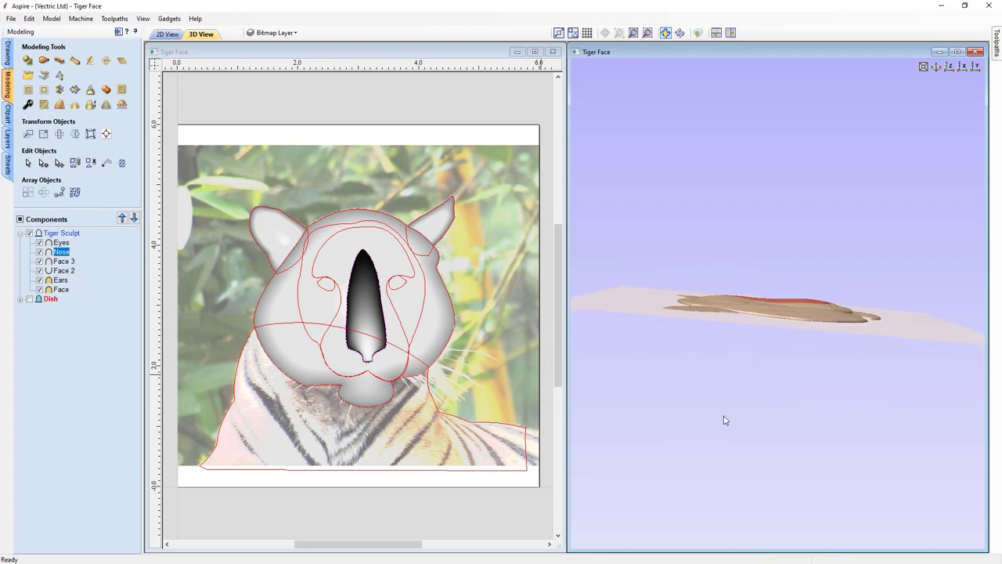
left_click(29, 106)
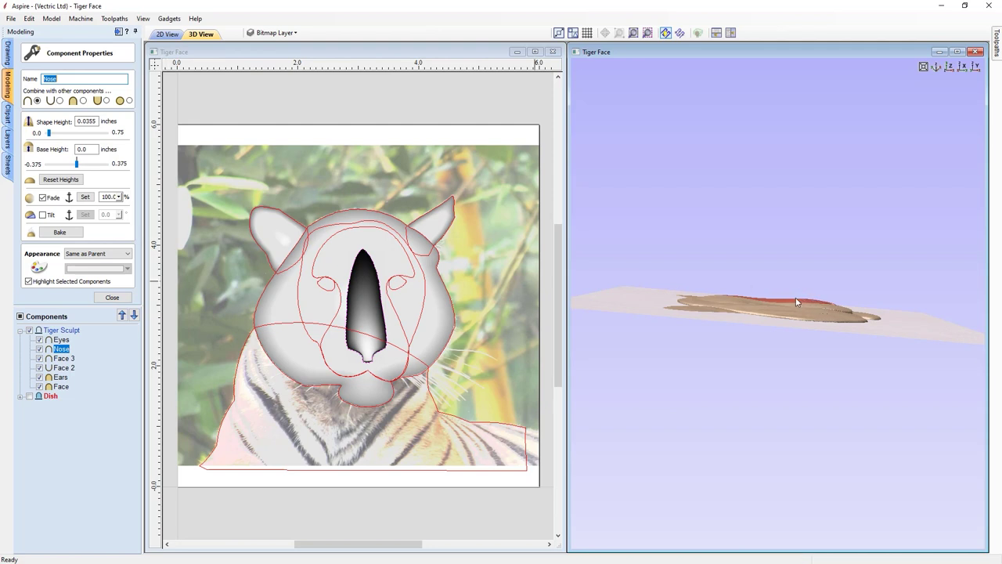
left_click_drag(939, 291, 773, 360)
left_click(43, 197)
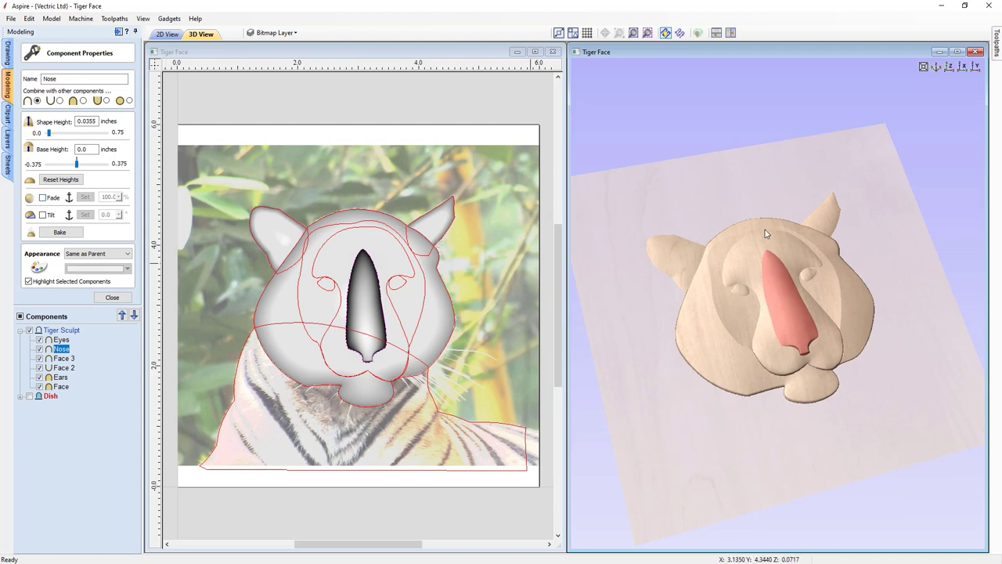
scroll(761, 244, "up", 5)
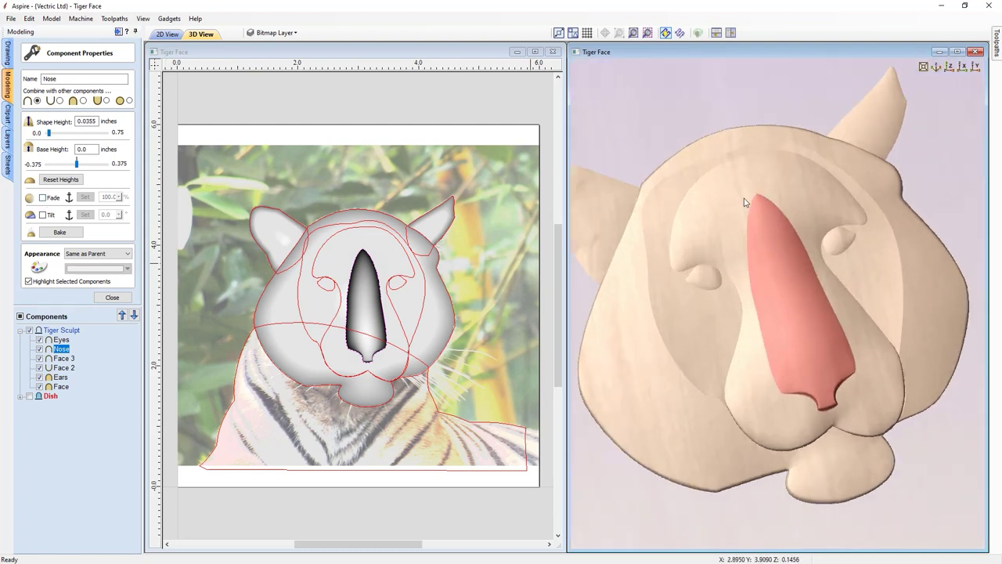
left_click(43, 197)
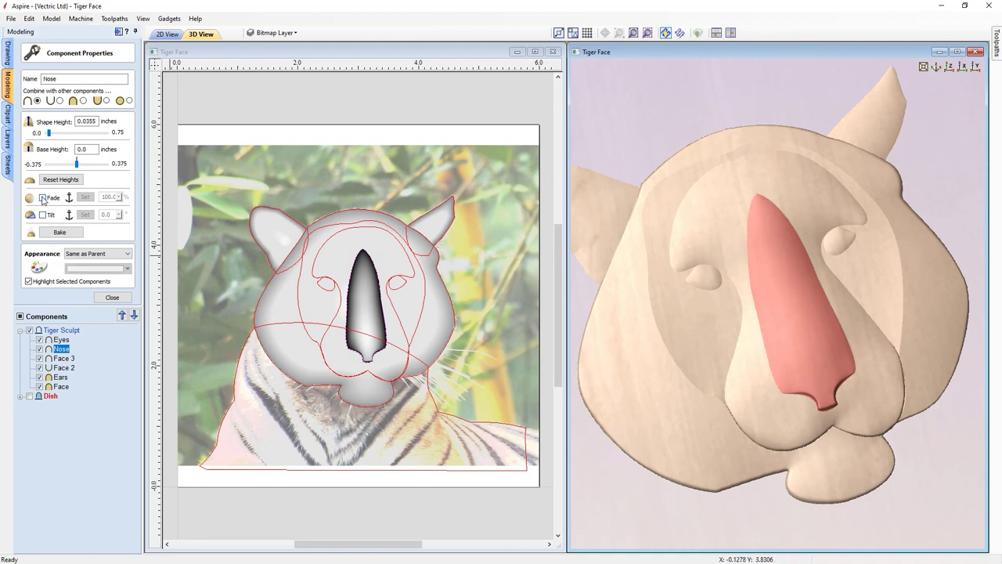
left_click(667, 493)
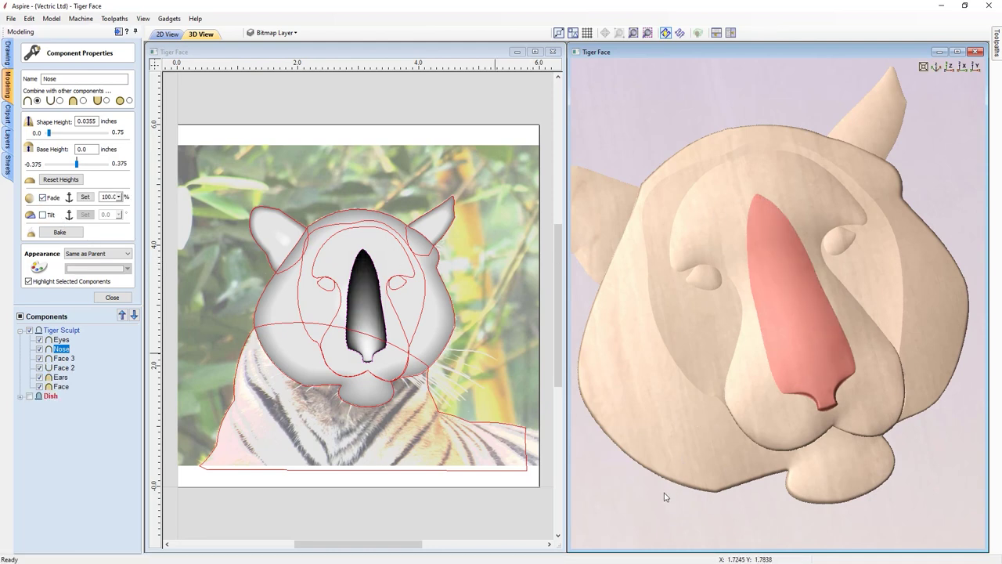
Step: Compare the Face 3 component with Fade turned off and on from the side, and close its properties
left_click(751, 387)
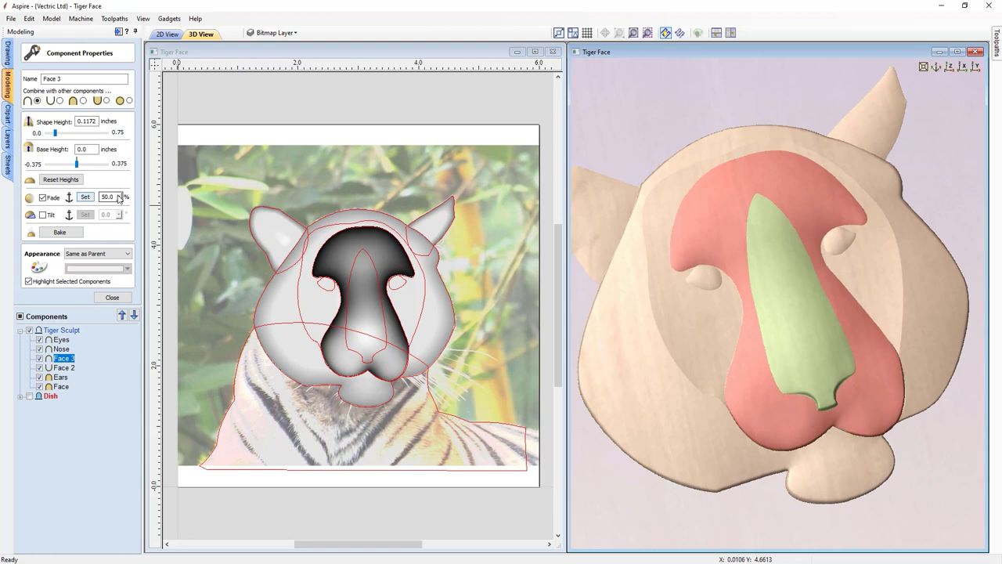
left_click_drag(770, 409, 891, 268)
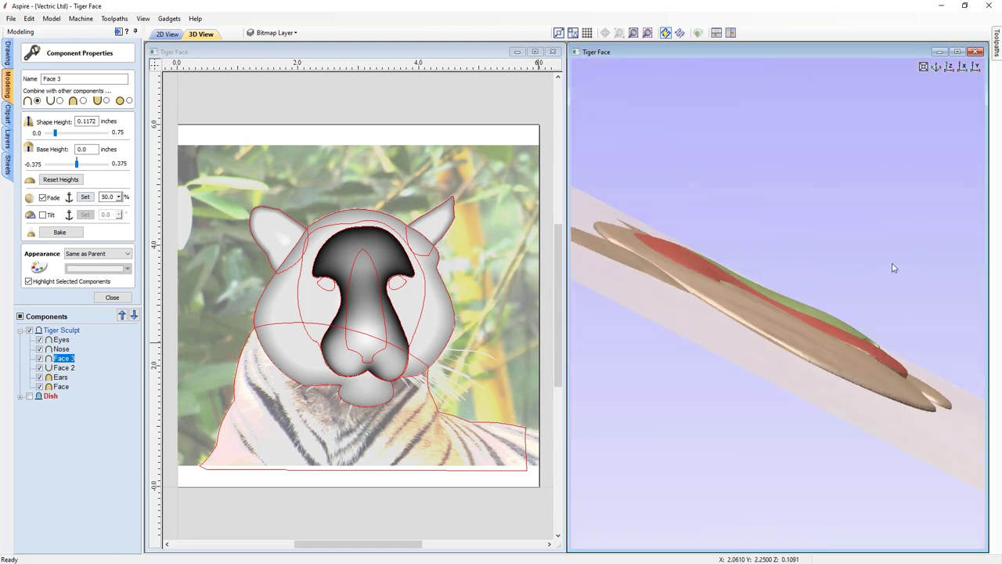
left_click(43, 197)
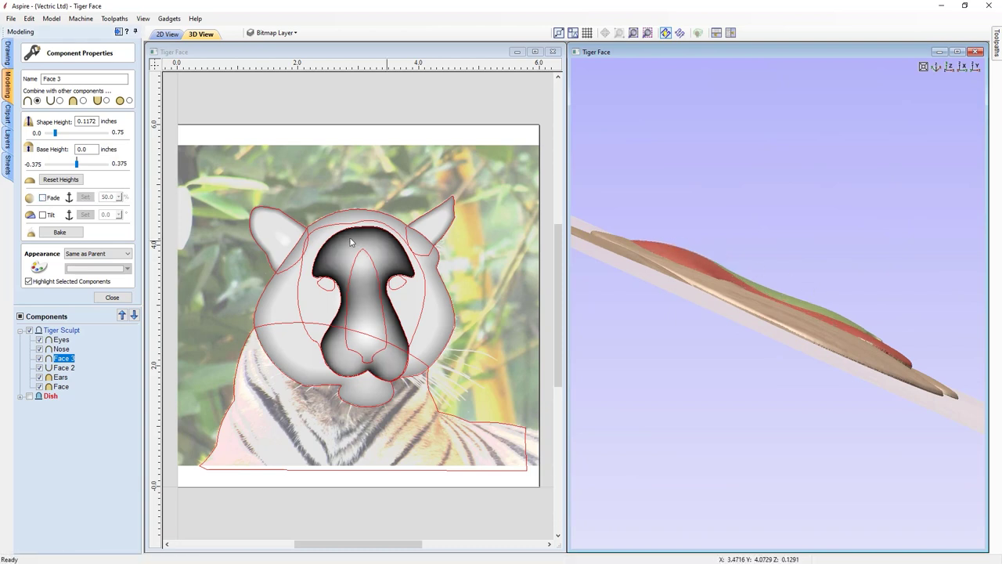
left_click(43, 198)
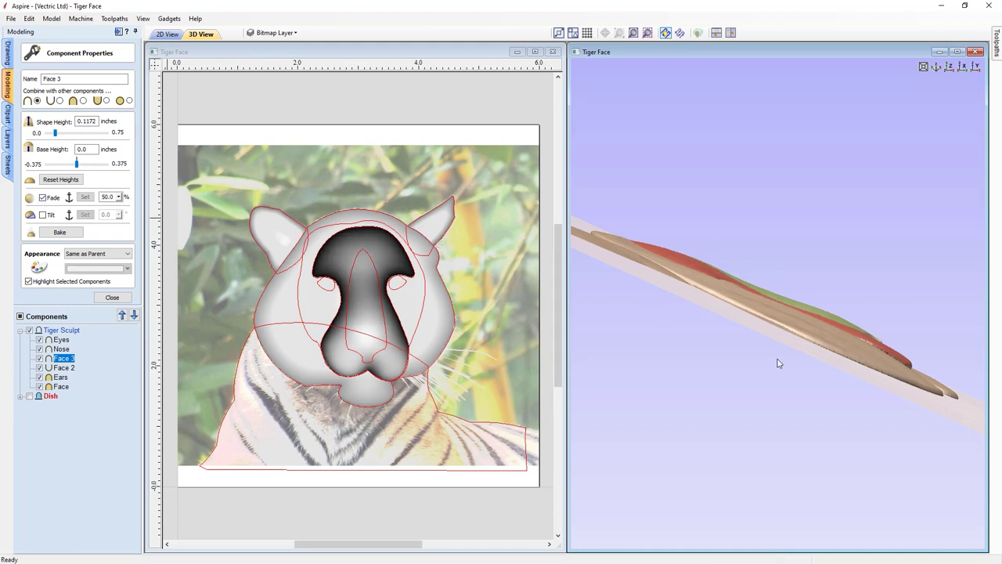
left_click_drag(886, 297, 832, 341)
left_click(950, 67)
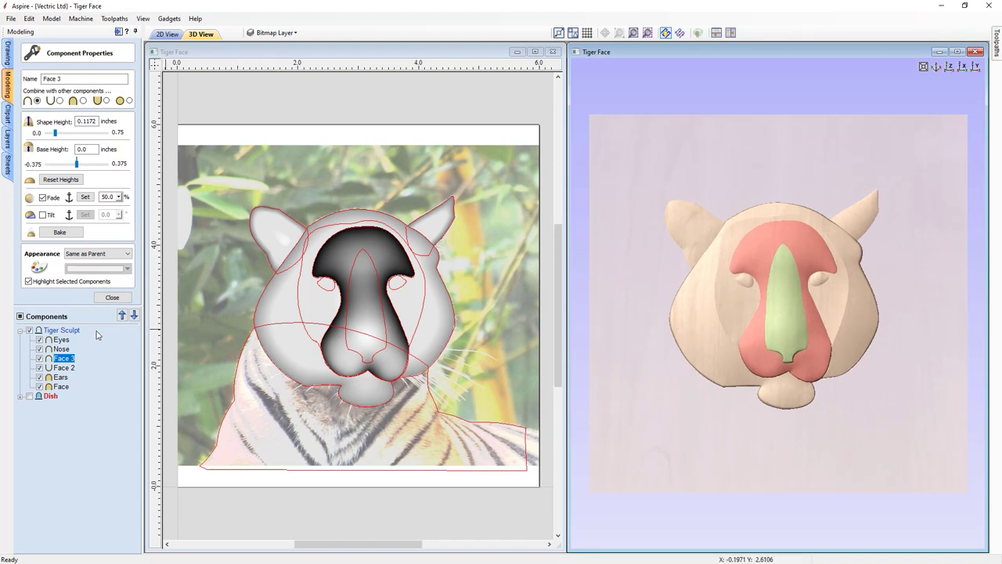
left_click(112, 297)
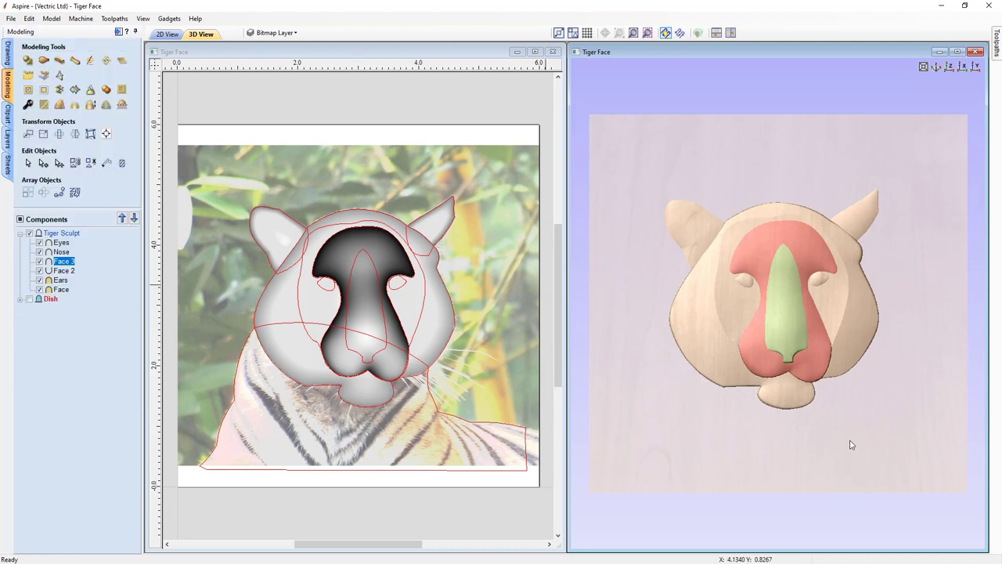
key("Escape")
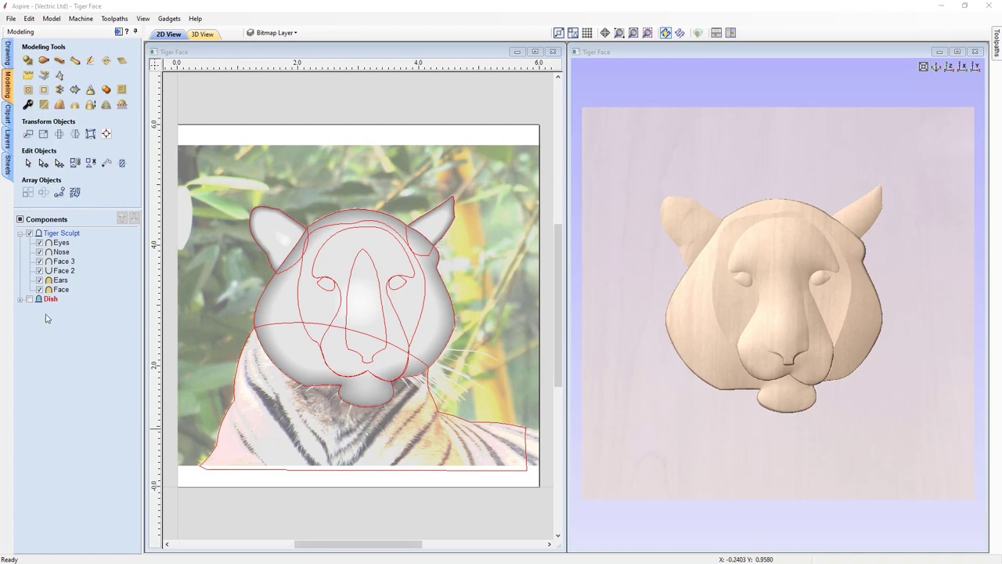
Step: Hide and collapse the Tiger Sculpt group, hide the Tiger Outlines layer, and select the tiger photo
left_click(29, 233)
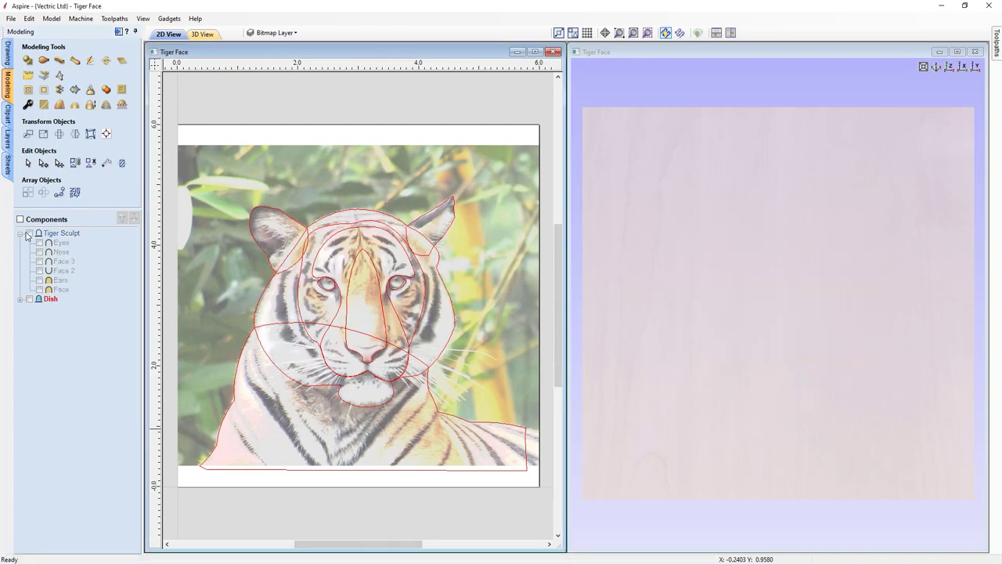
left_click(21, 234)
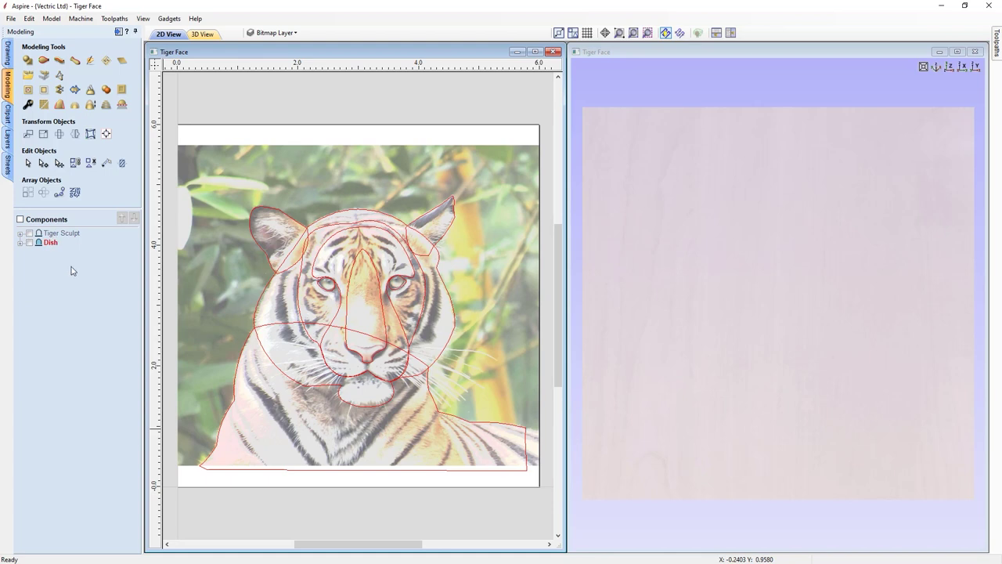
left_click(277, 34)
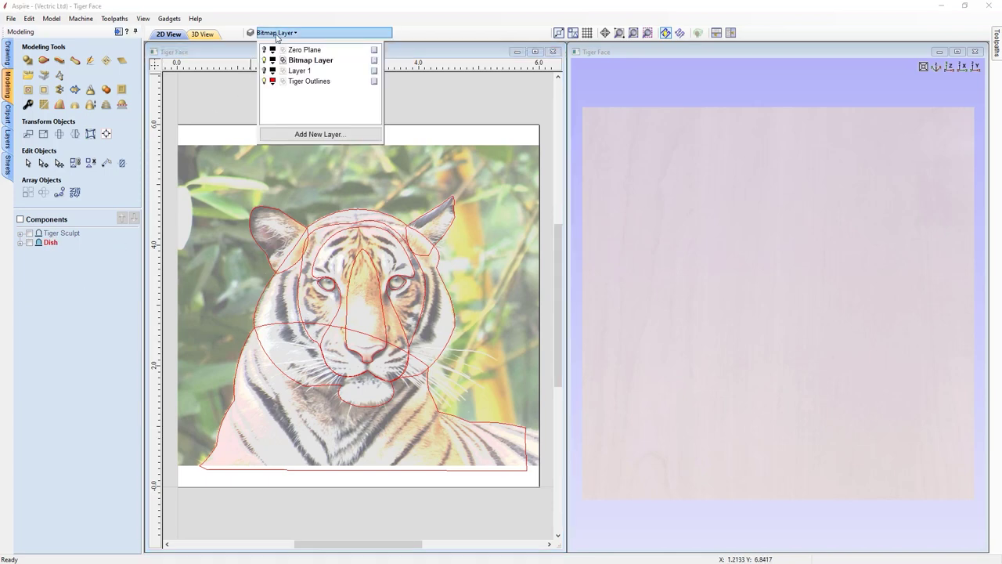
left_click(264, 82)
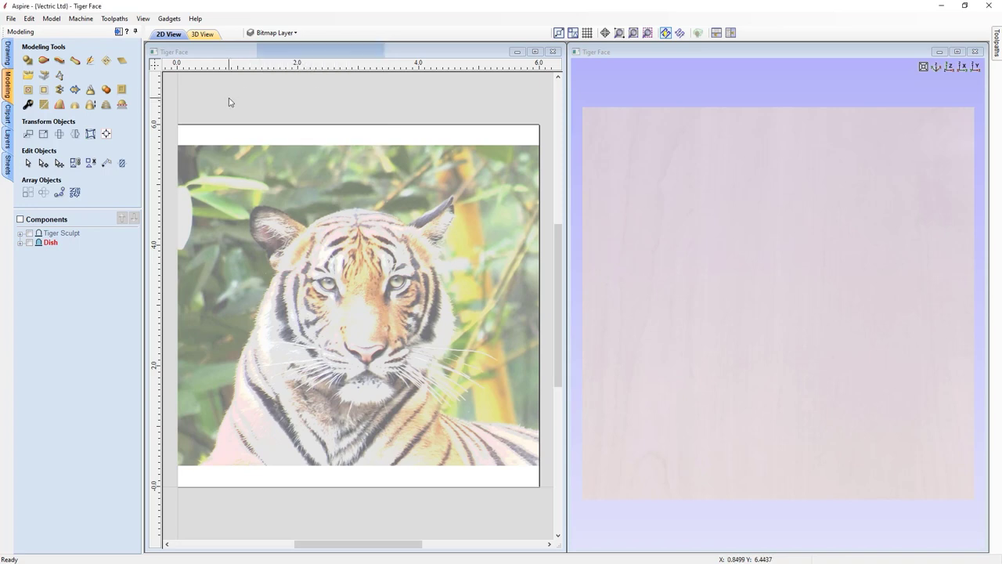
left_click(235, 116)
left_click(248, 183)
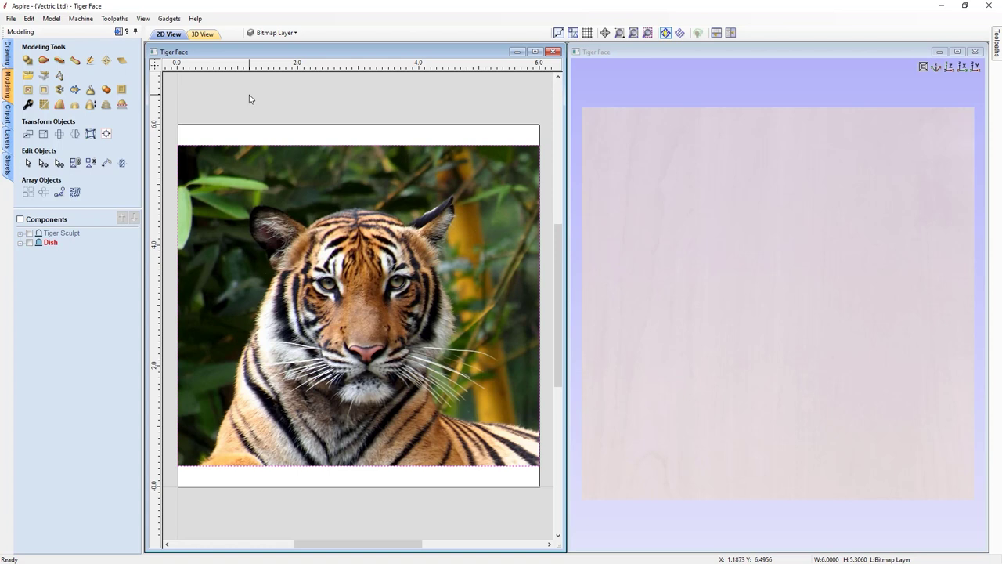
Step: Insert a new component level above Tiger Sculpt and rename it Tiger Texture
right_click(52, 236)
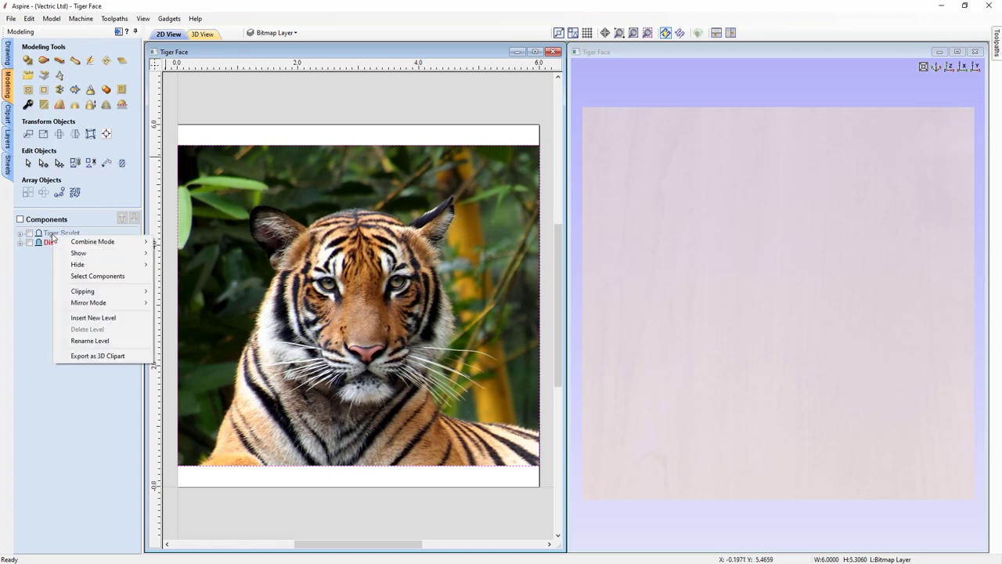
left_click(80, 319)
left_click(53, 233)
right_click(54, 235)
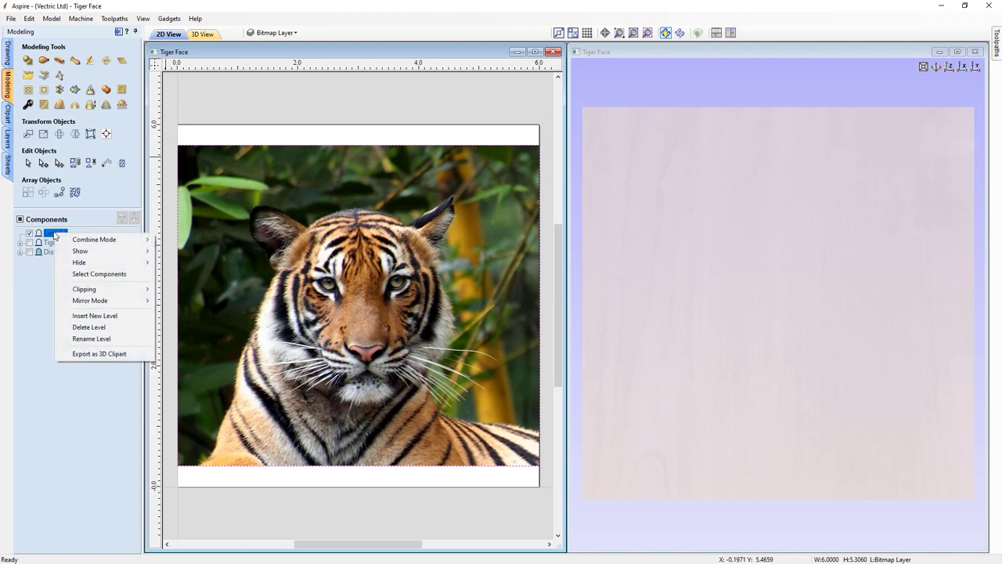
left_click(74, 338)
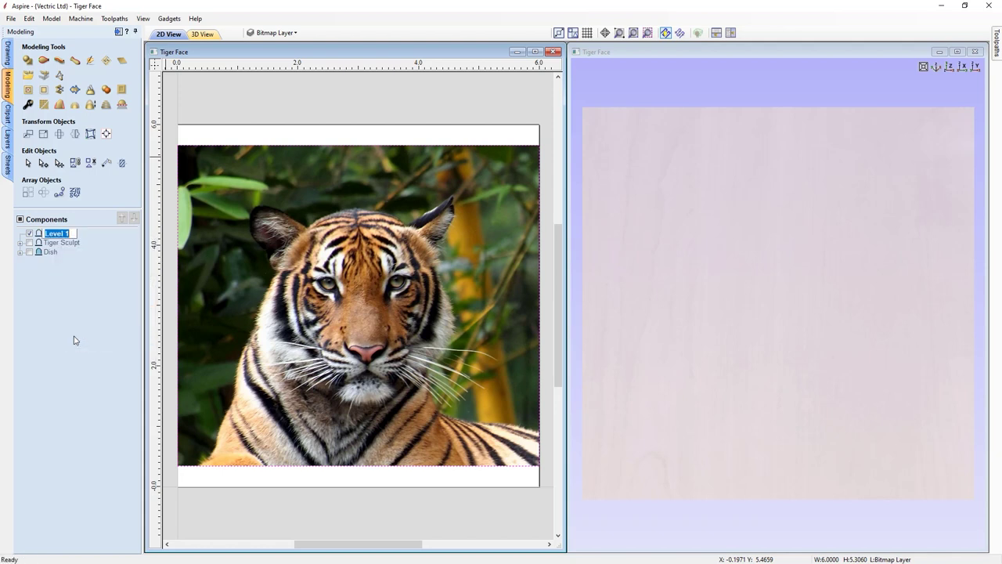
type("Tiger Texture")
key("Return")
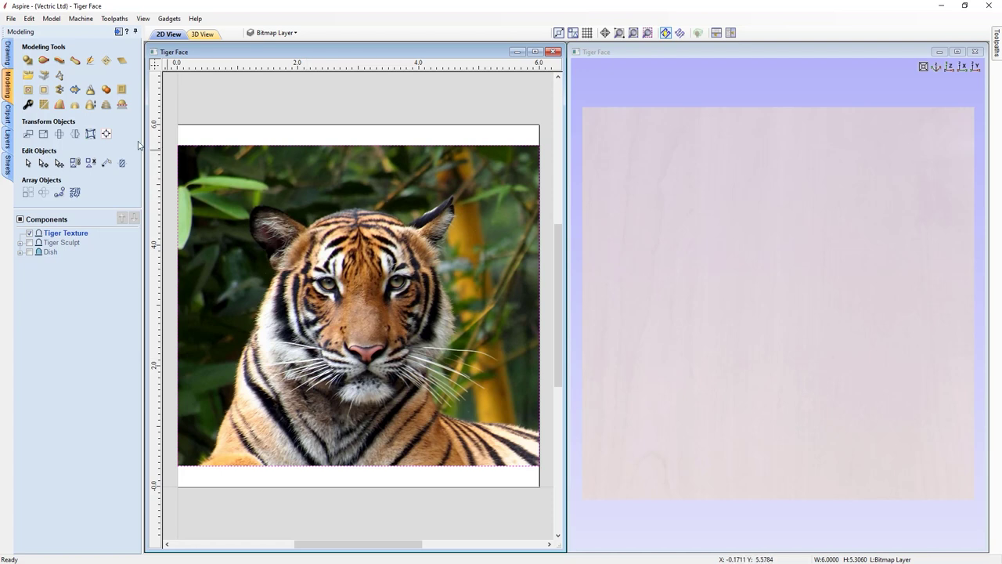
Step: Create a 3D component from the selected tiger photo in the Tiger Texture level and inspect its relief at an angle
left_click(44, 76)
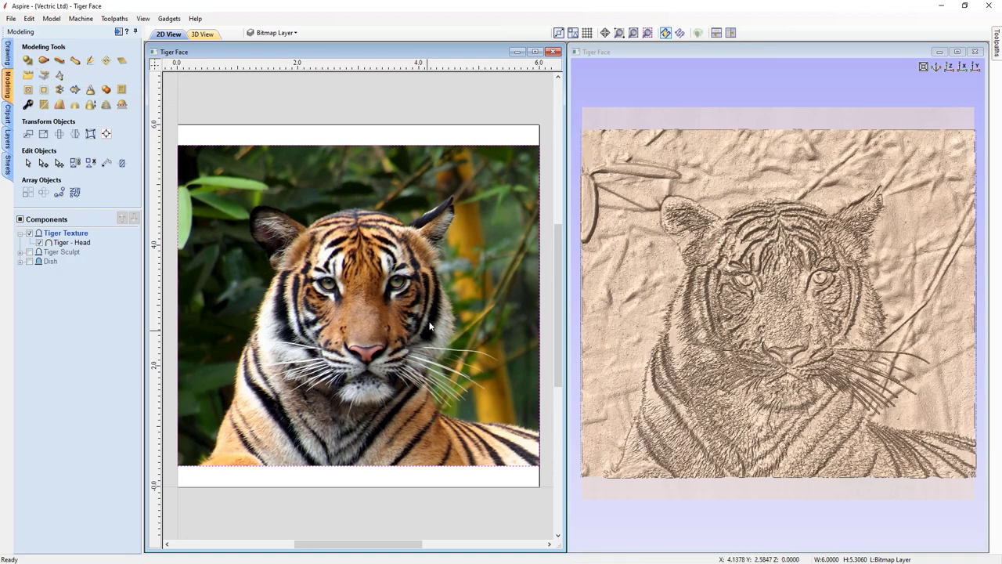
left_click_drag(724, 521, 755, 361)
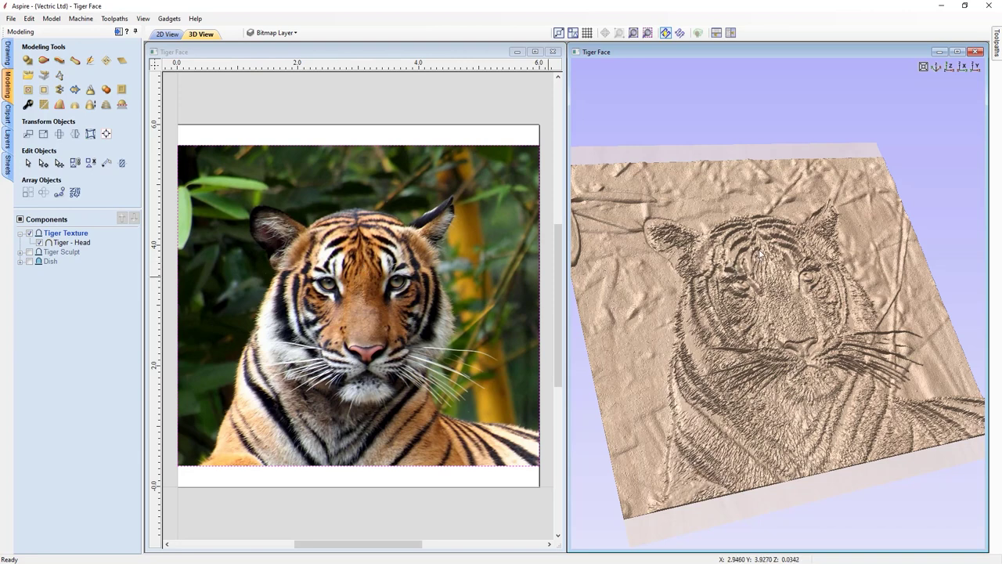
left_click_drag(743, 300, 754, 252)
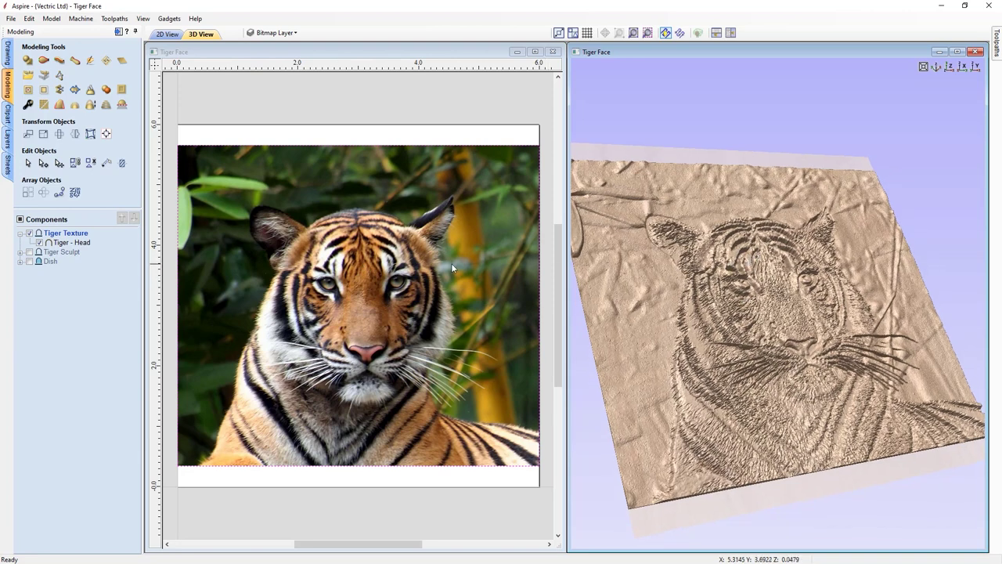
left_click_drag(756, 296, 674, 242)
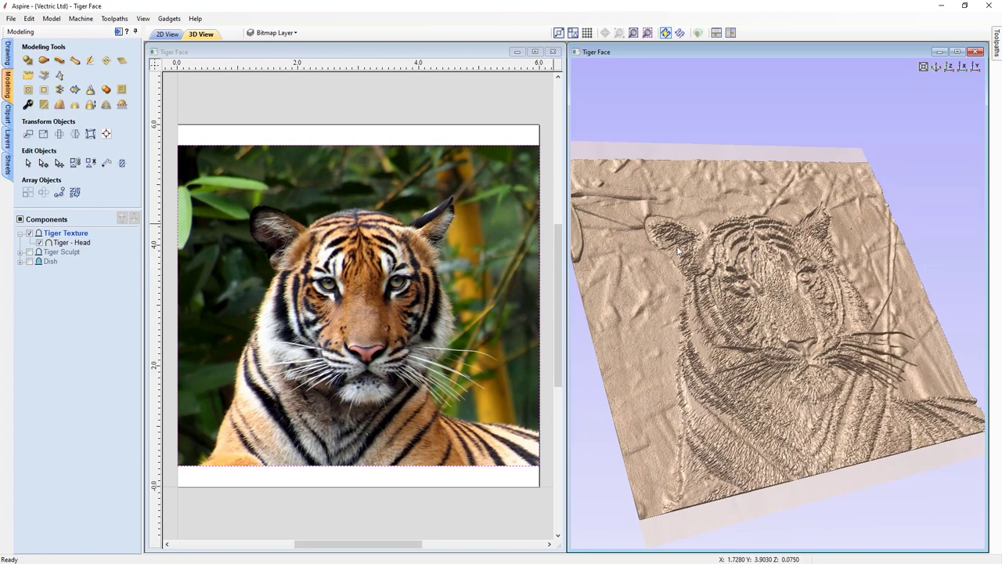
Step: Inspect the Tiger - Head texture relief from several angles, returning to the straight-down view
left_click_drag(660, 279, 681, 325)
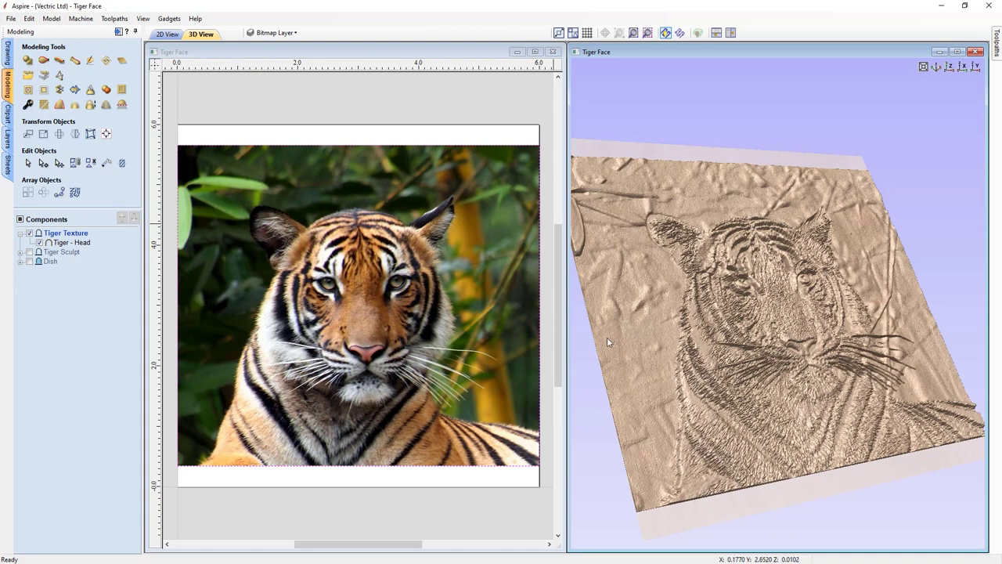
left_click_drag(792, 328, 924, 191)
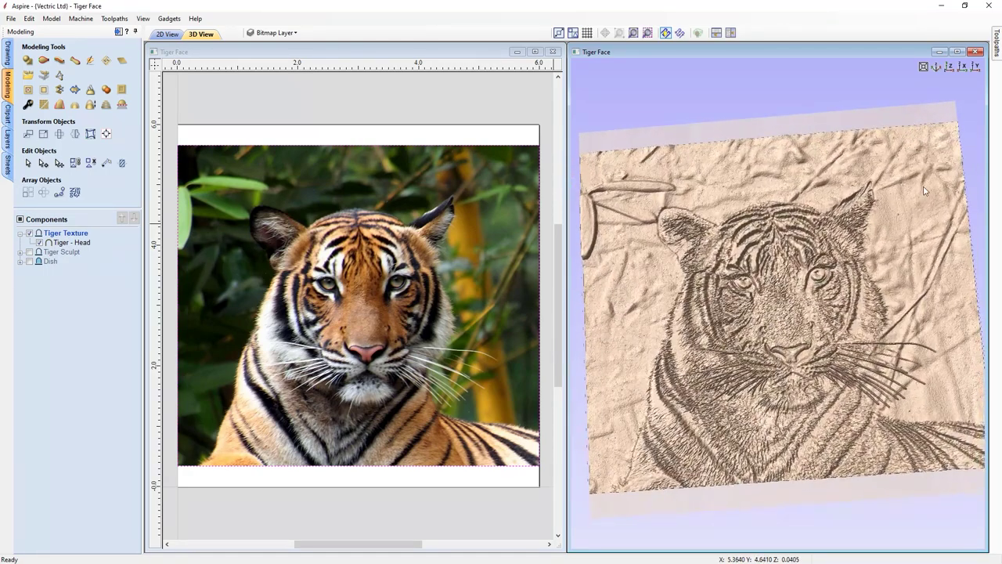
left_click(950, 67)
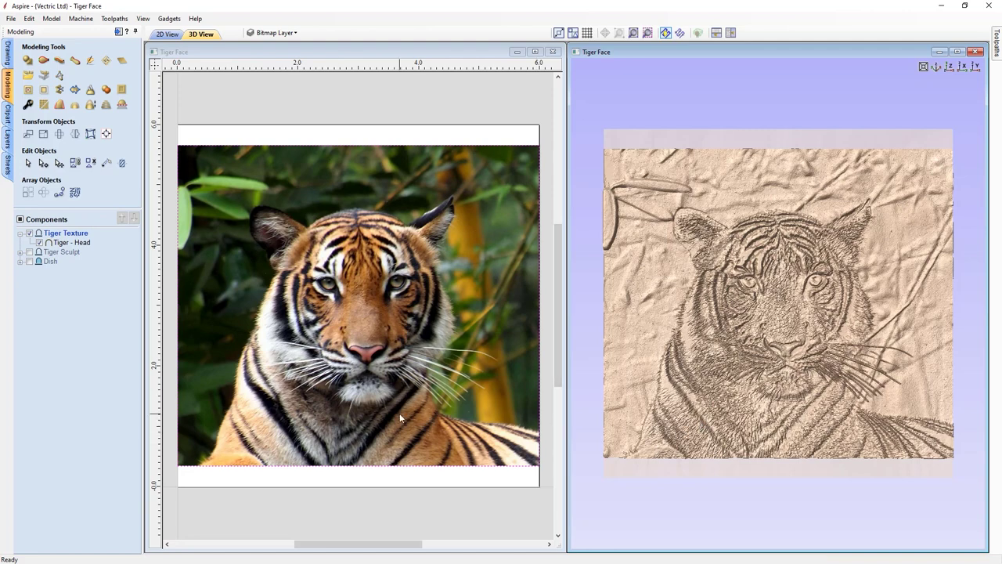
left_click_drag(774, 413, 790, 249)
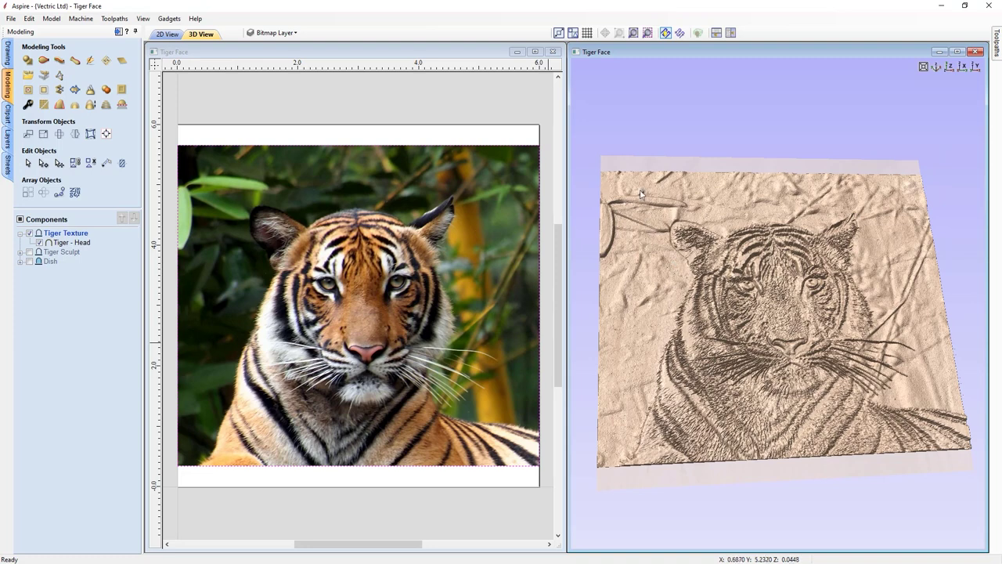
left_click(950, 66)
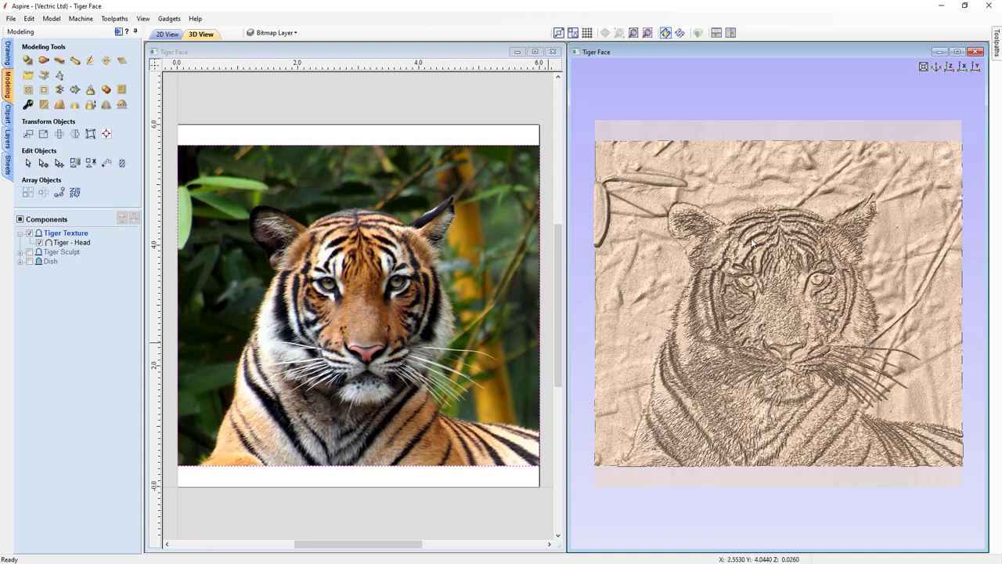
Step: Move the Tiger - Head component from the Bitmap Layer to a new visible layer named Tiger 3D Texture
left_click(296, 34)
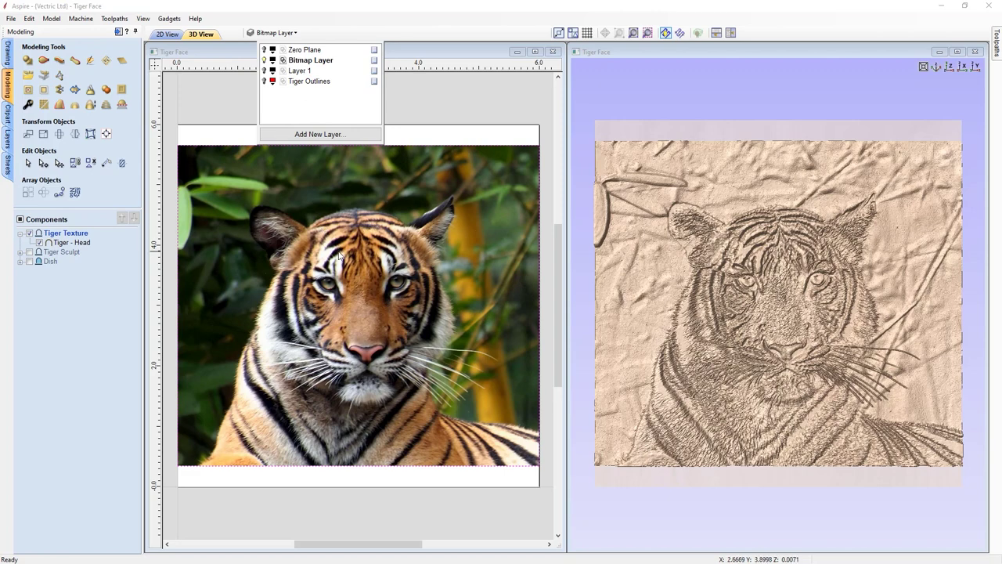
left_click(441, 134)
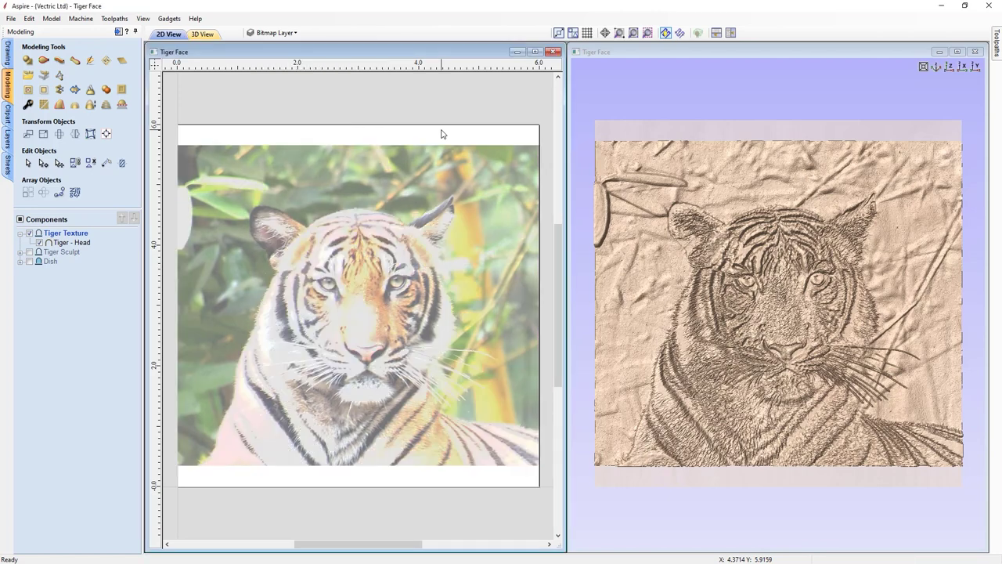
left_click(80, 246)
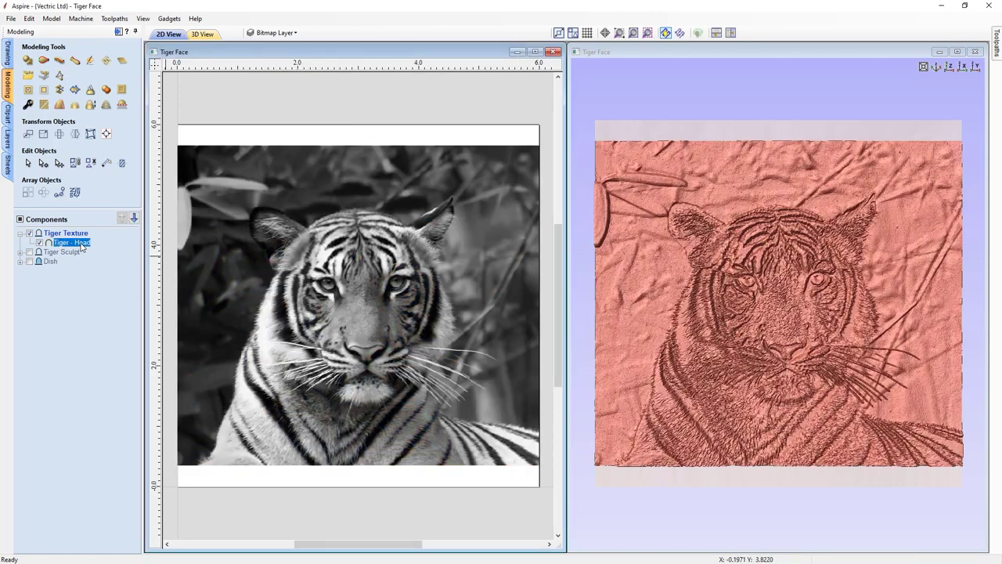
right_click(236, 256)
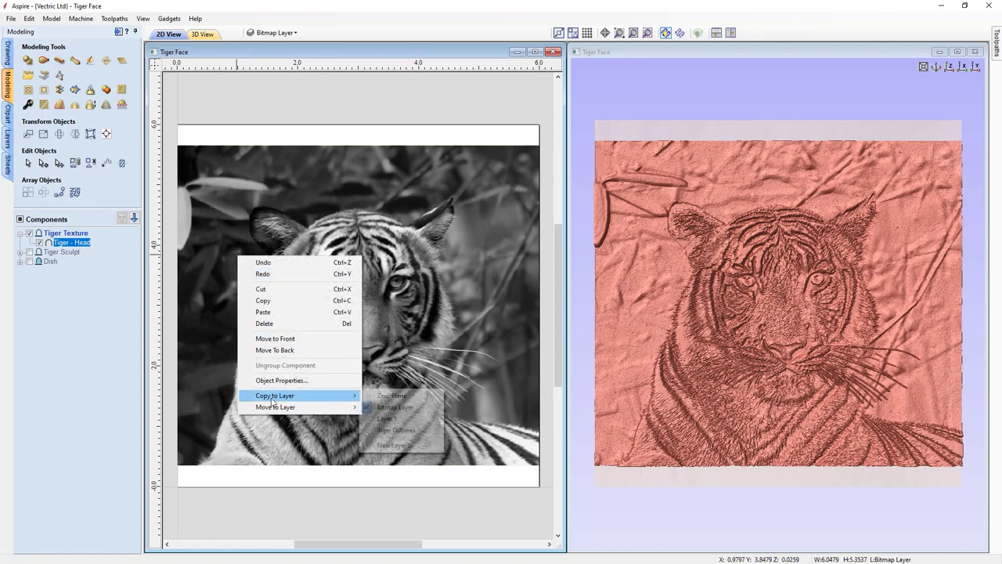
mouse_move(273, 408)
left_click(397, 456)
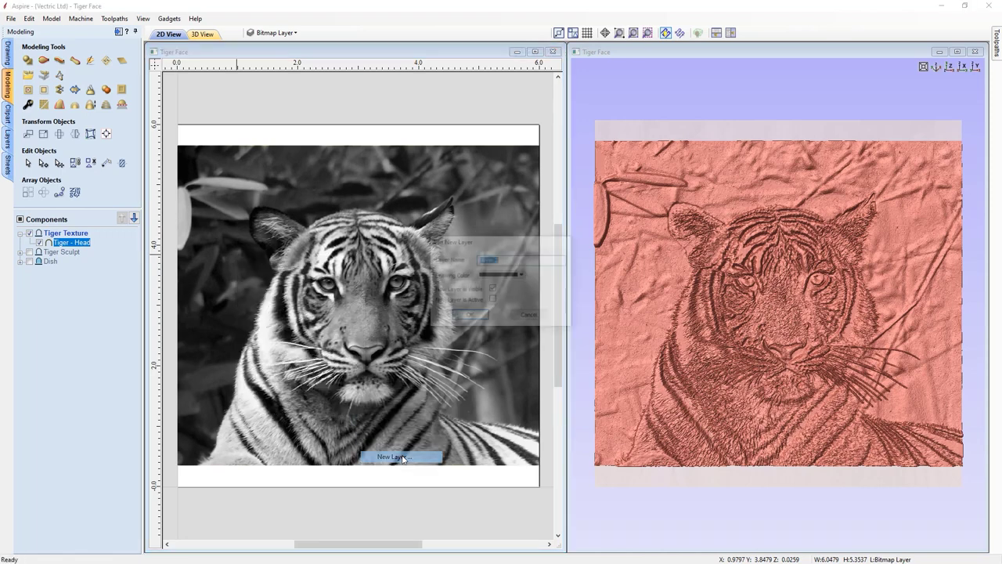
type("Tiger 3D Texture")
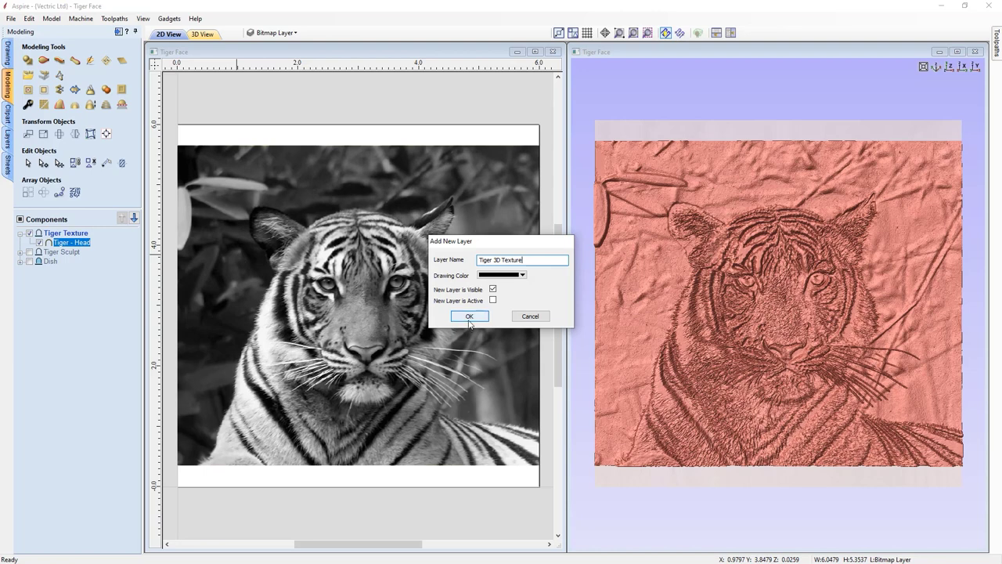
left_click(469, 316)
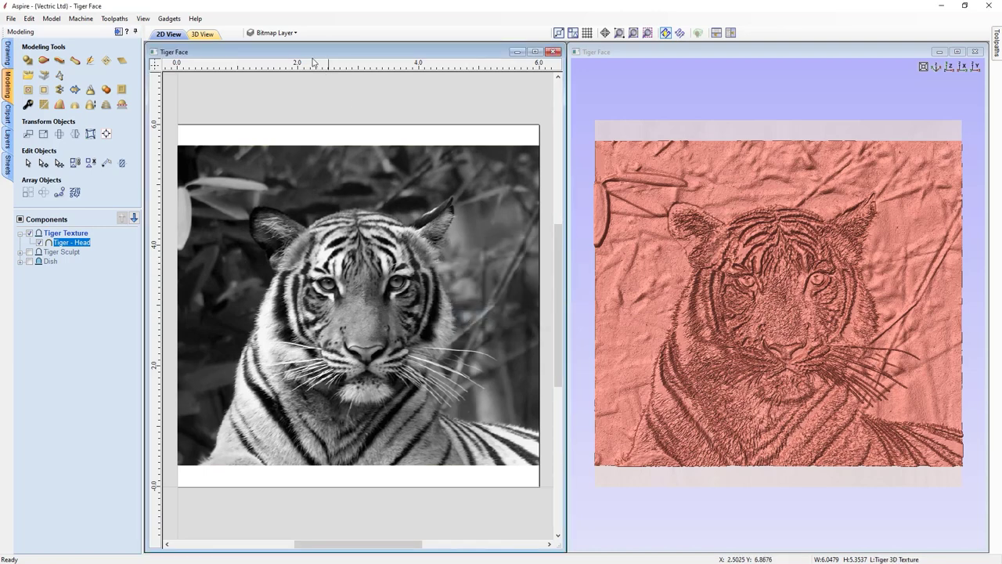
Step: Hide the Bitmap Layer, make Tiger 3D Texture the active layer, and clear the selection
left_click(274, 33)
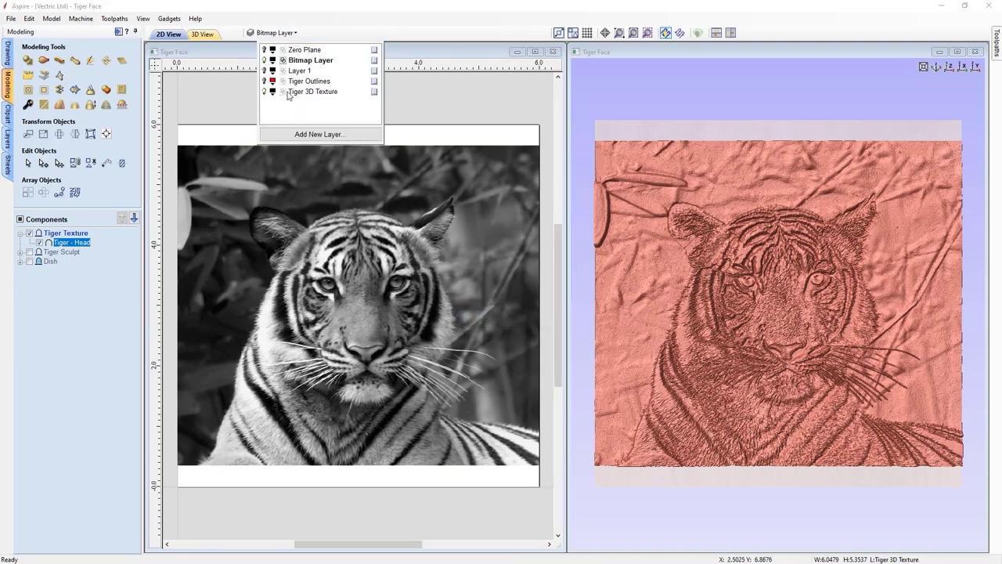
left_click(265, 61)
left_click(299, 92)
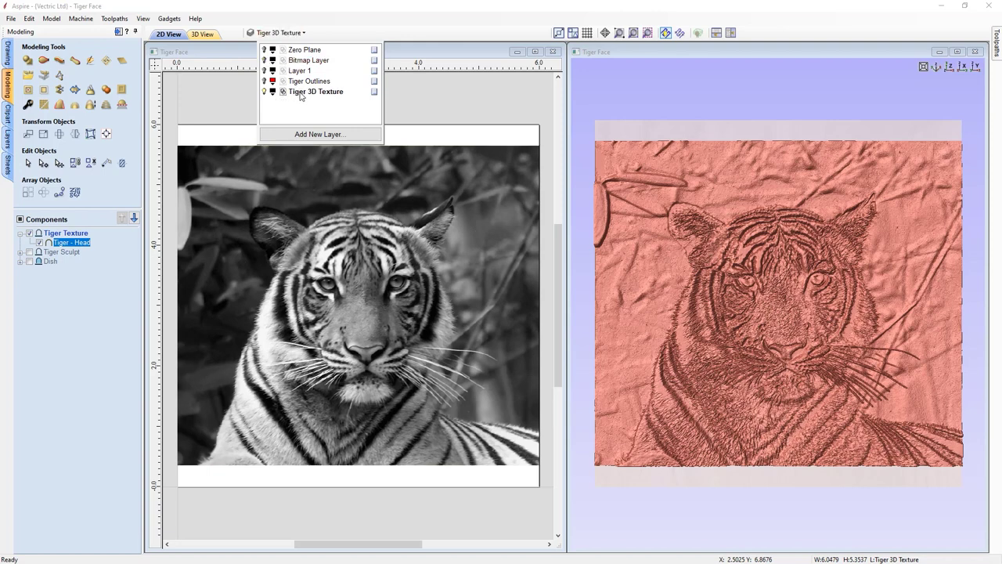
left_click(427, 112)
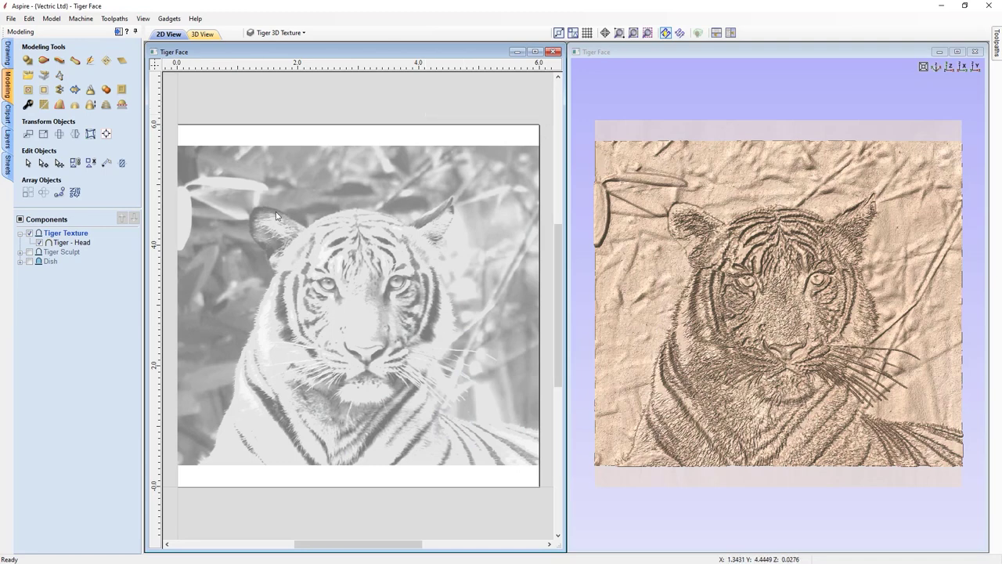
Step: Smooth the Tiger - Head component lightly, at about a quarter of the smoothing range, with Preserve transparency on
left_click(393, 270)
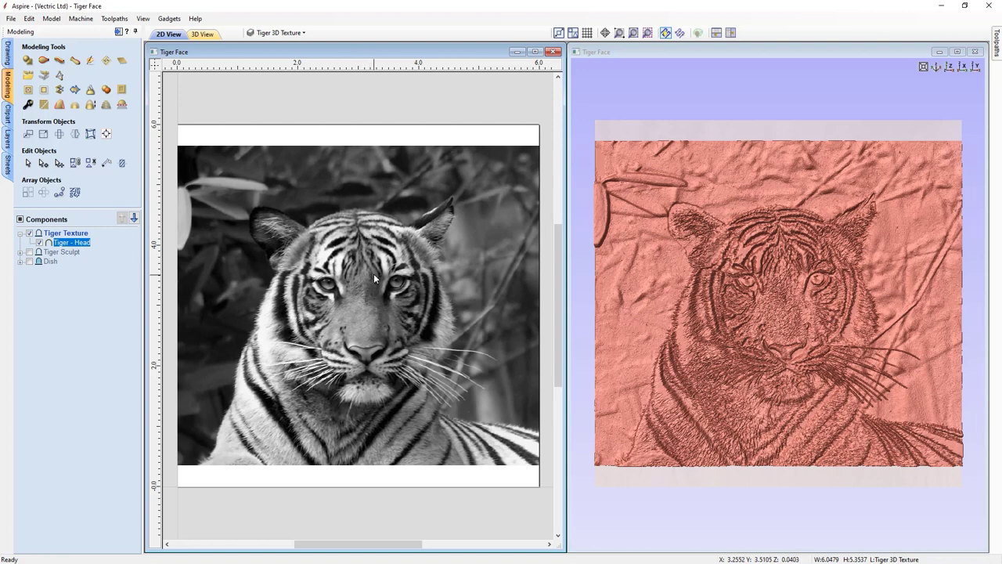
left_click(749, 108)
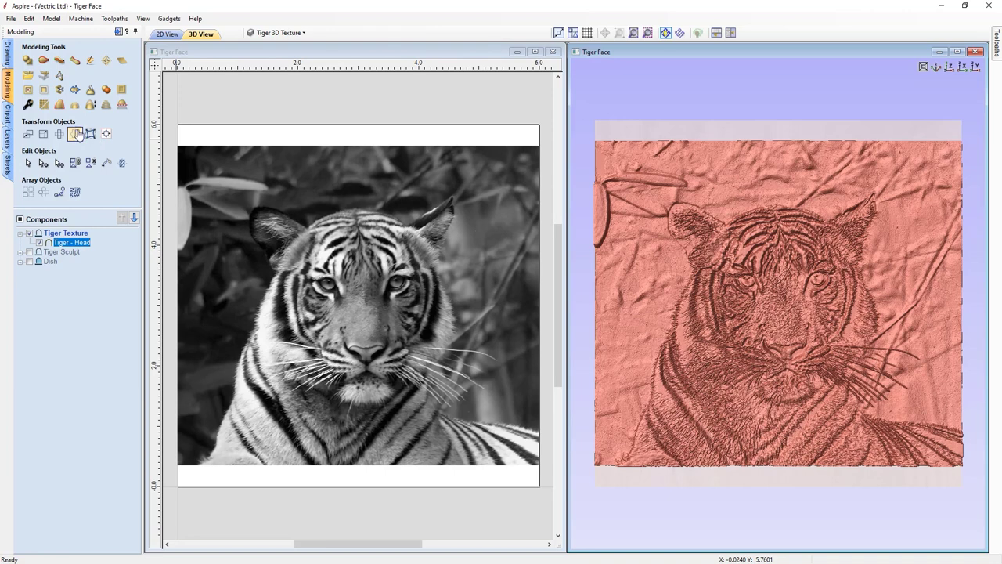
left_click(43, 105)
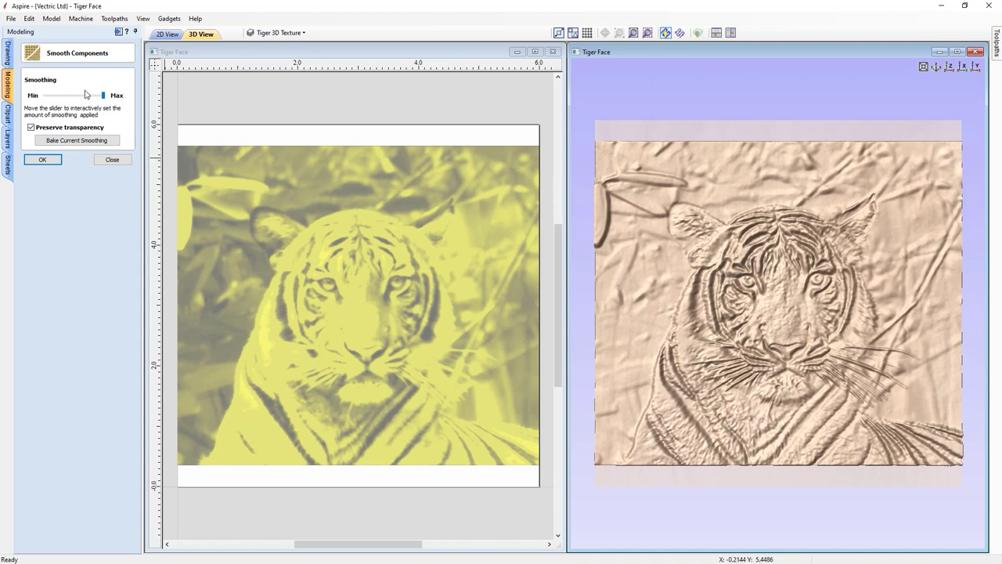
left_click_drag(104, 97, 58, 96)
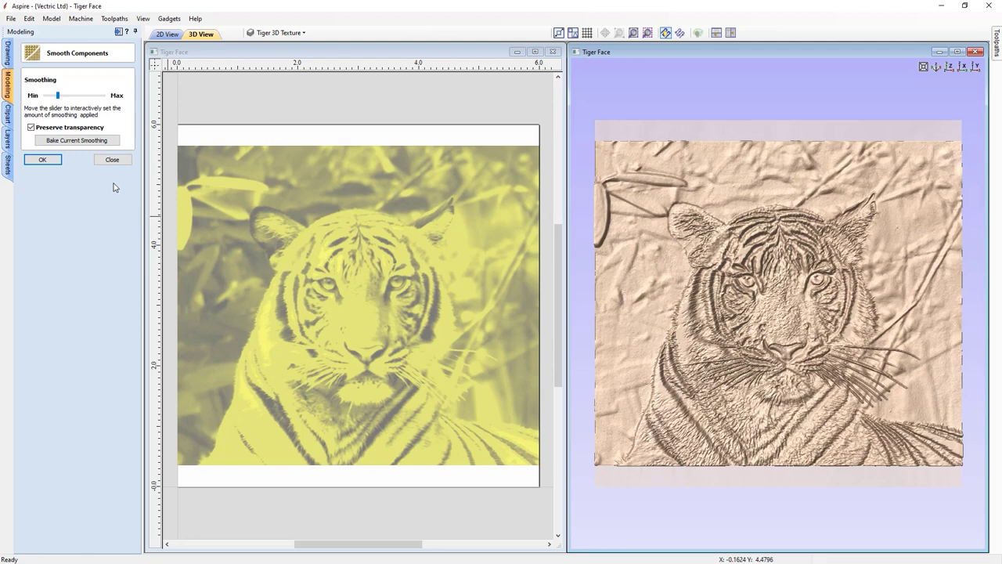
left_click(43, 161)
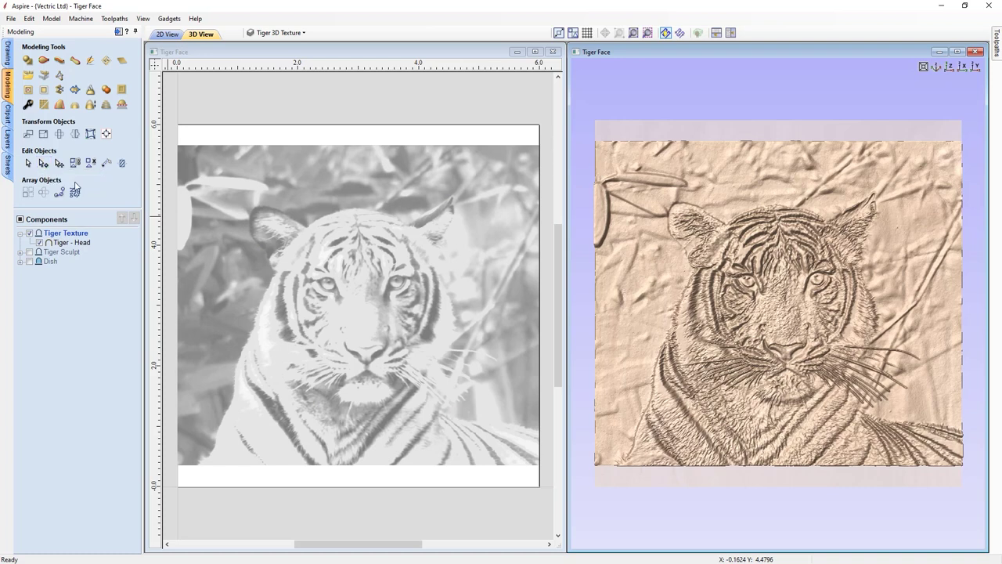
Step: Show the Tiger Sculpt level beneath the texture and compare the relief with and without it from the side
mouse_move(29, 252)
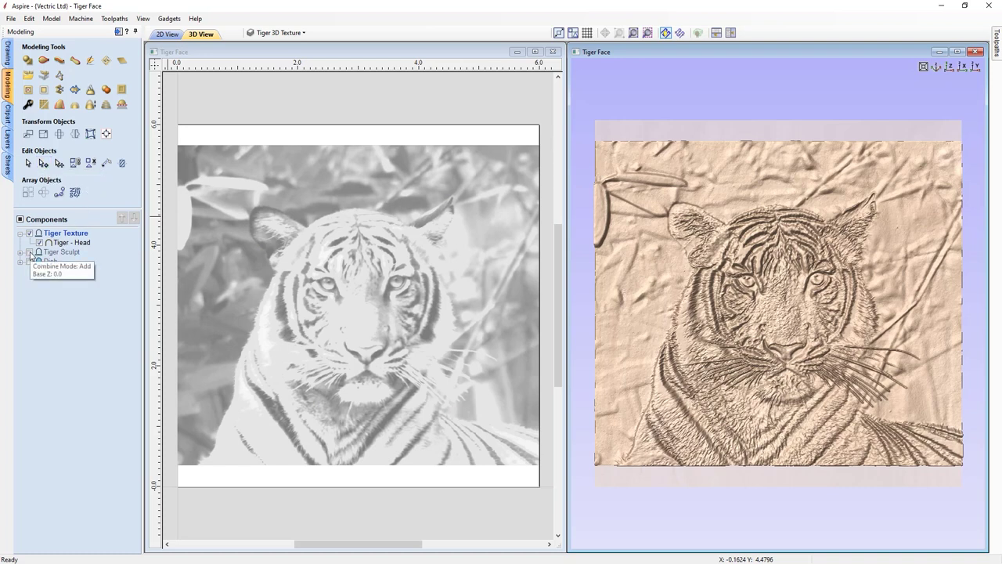
left_click(29, 252)
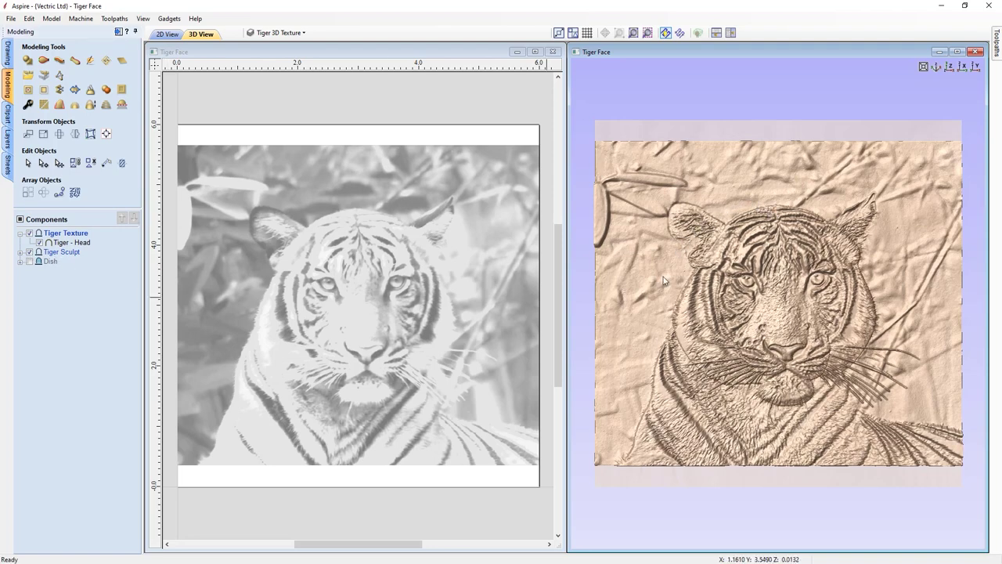
left_click_drag(715, 458, 877, 318)
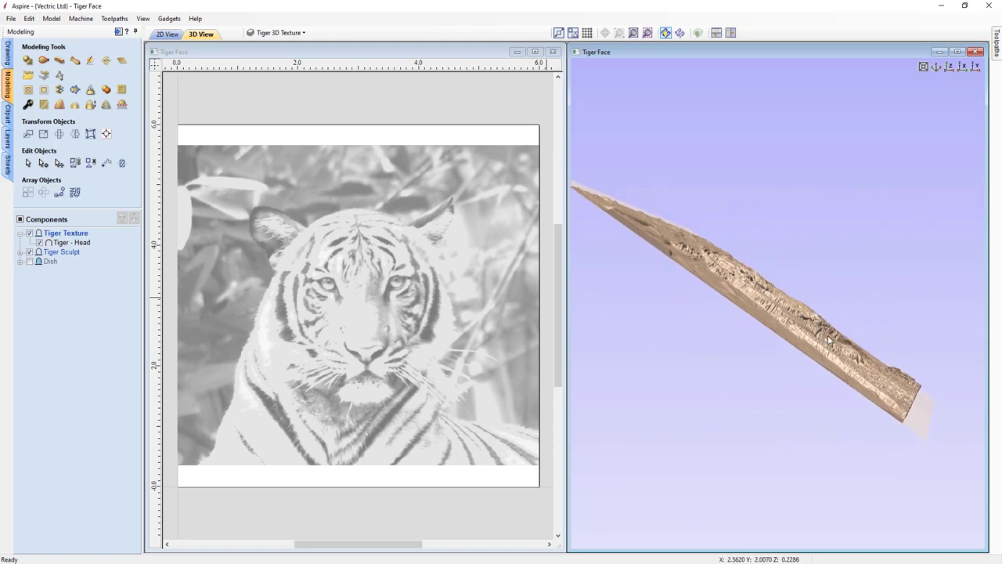
left_click(29, 252)
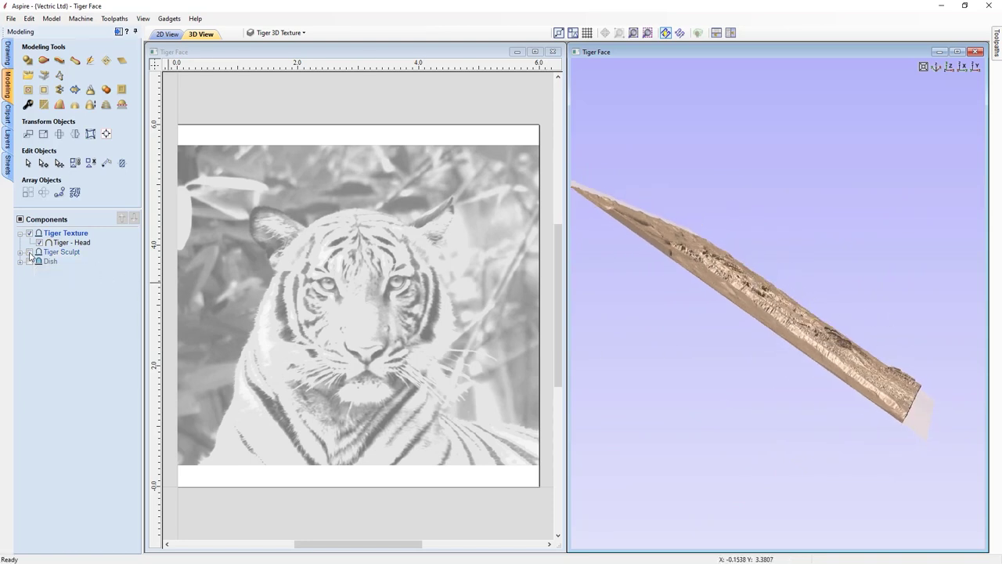
left_click(29, 252)
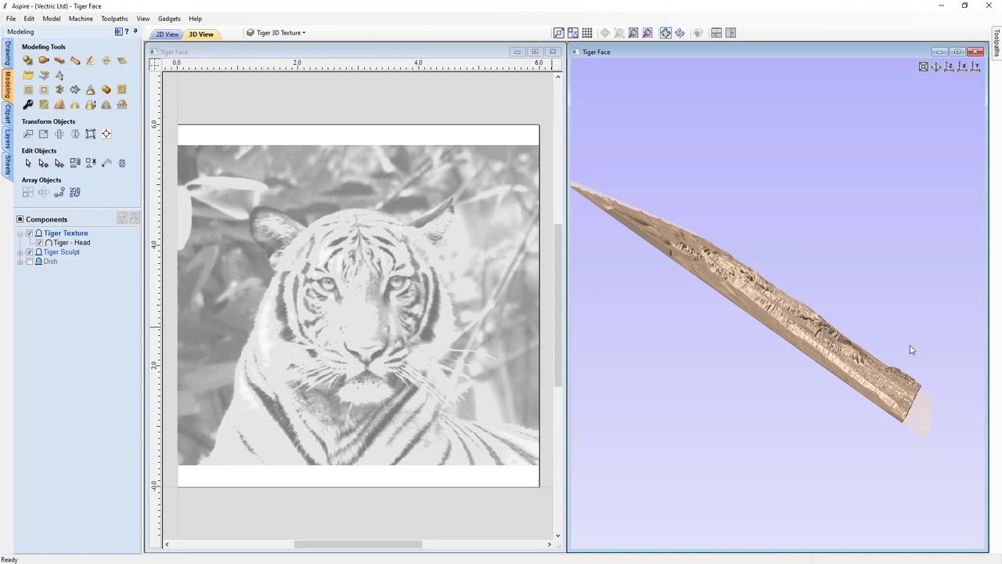
left_click_drag(902, 350, 931, 163)
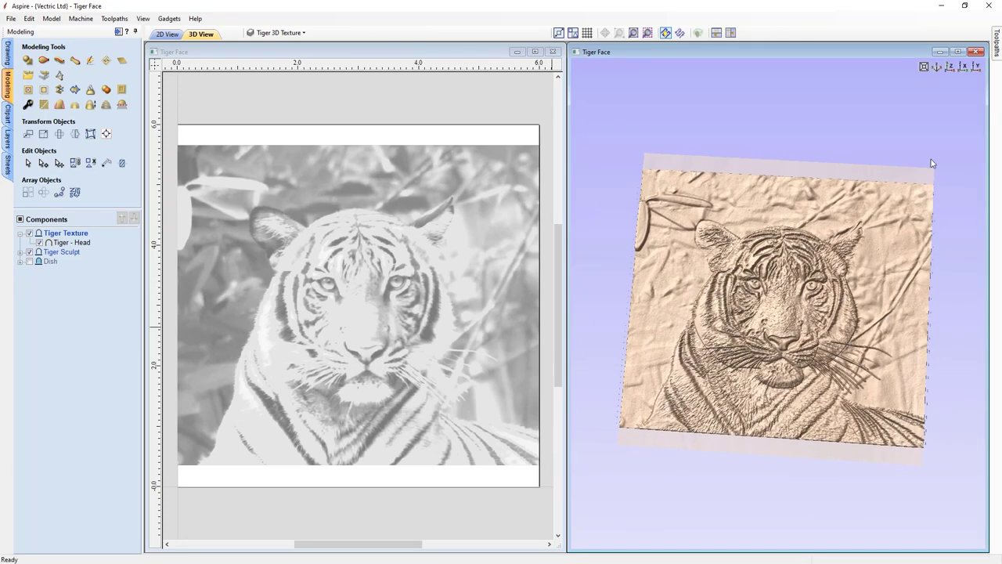
left_click(949, 68)
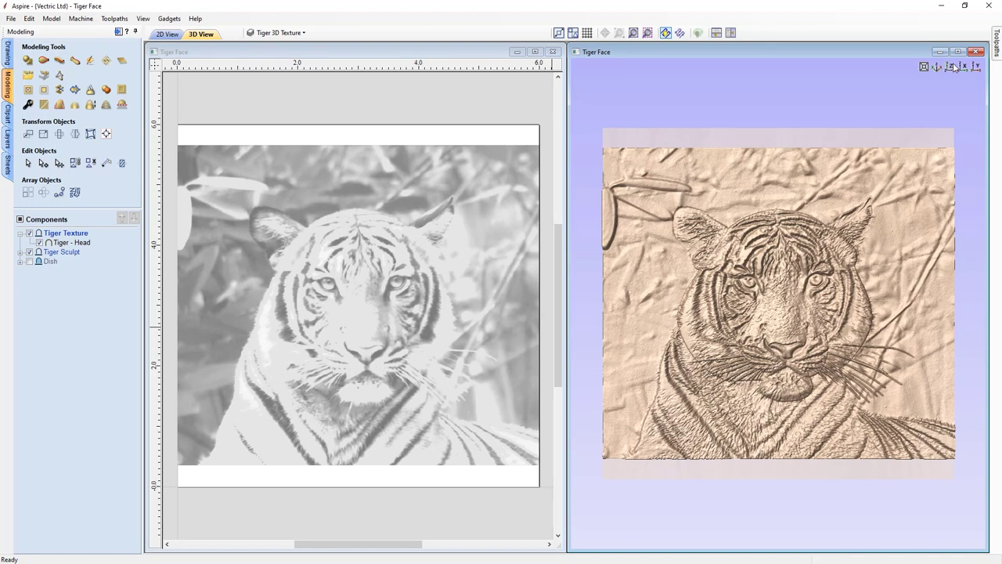
Step: Show the Dish level, maximize the 3D view, and inspect the combined model at an angle
left_click(29, 261)
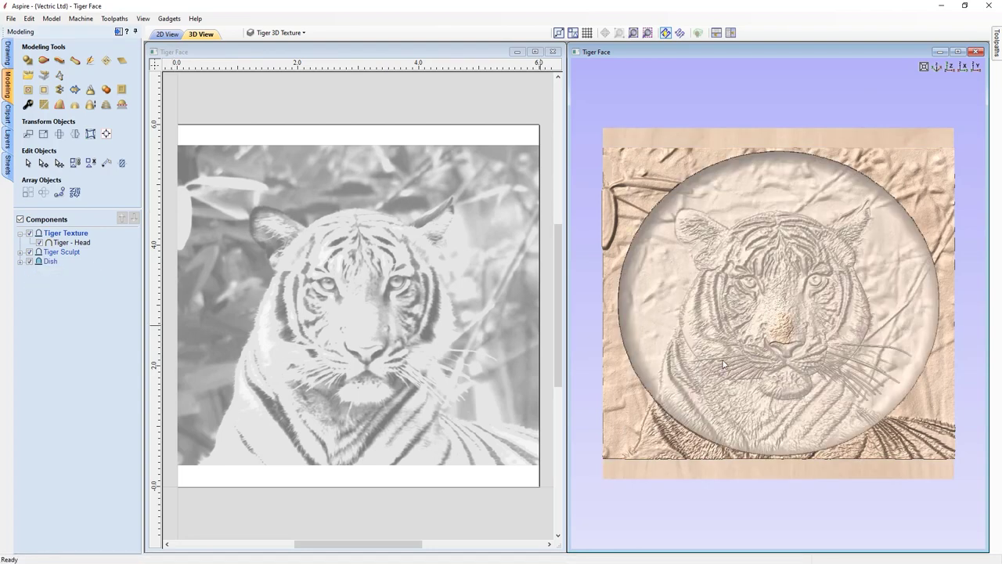
left_click(957, 52)
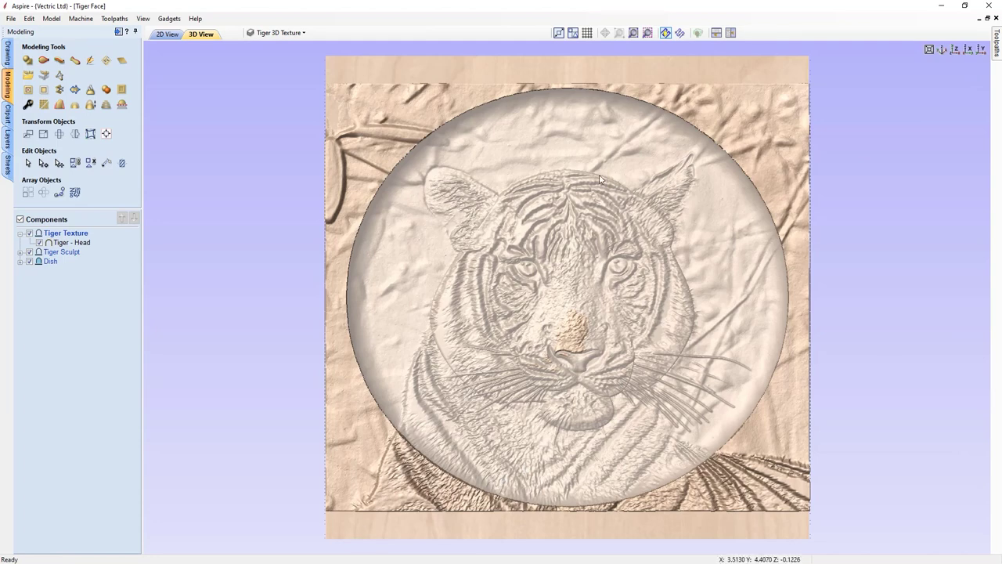
left_click_drag(293, 474, 581, 326)
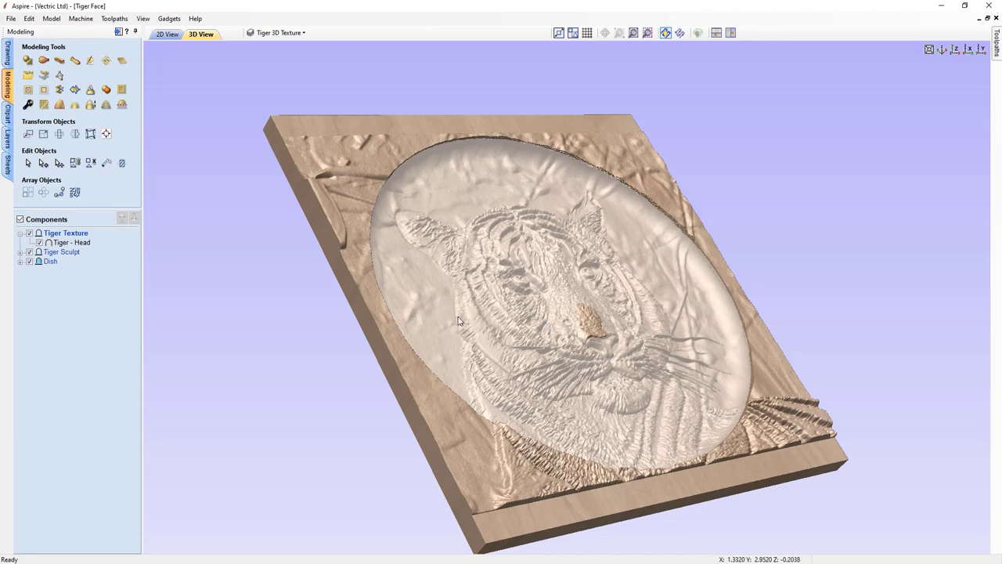
Step: Expand the Dish level, check the Shape Height in the Flat_Round_Circle properties, and hide the Dish level again
left_click(20, 263)
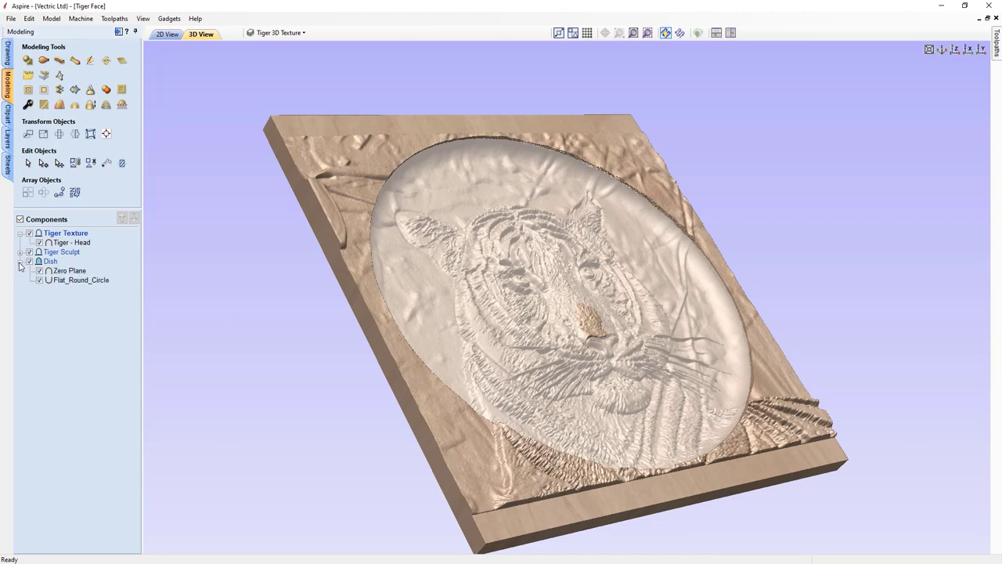
left_click(67, 281)
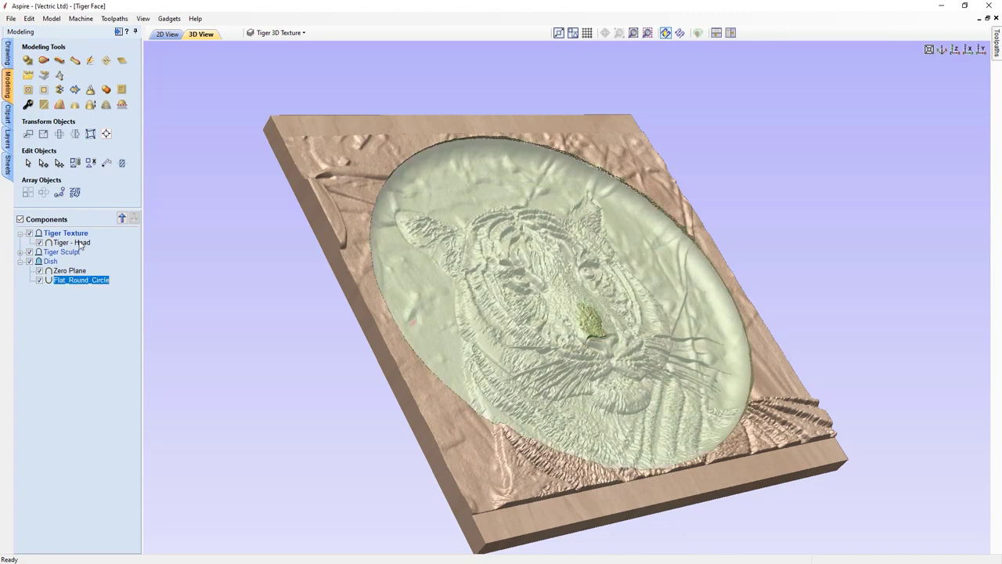
left_click(28, 105)
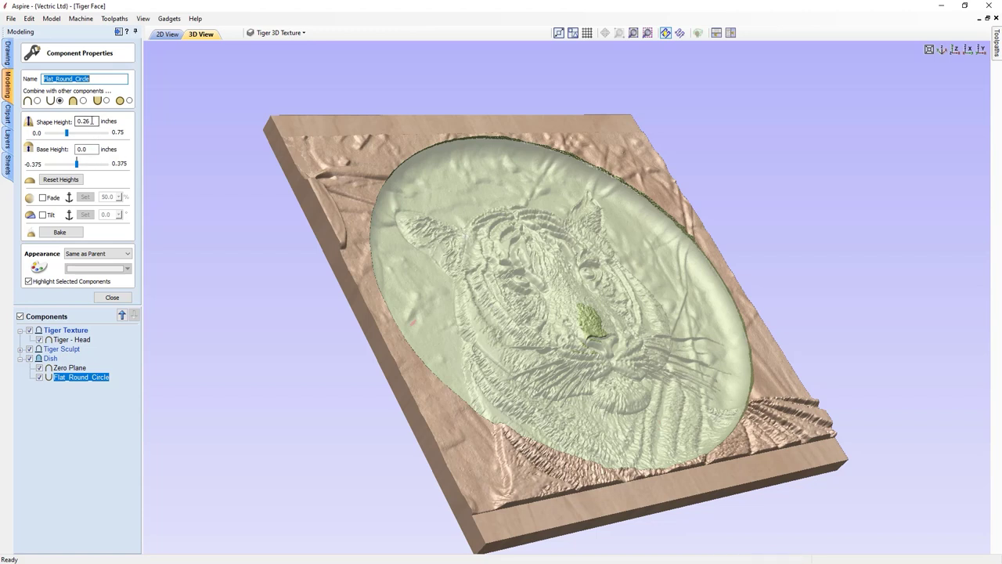
left_click(117, 299)
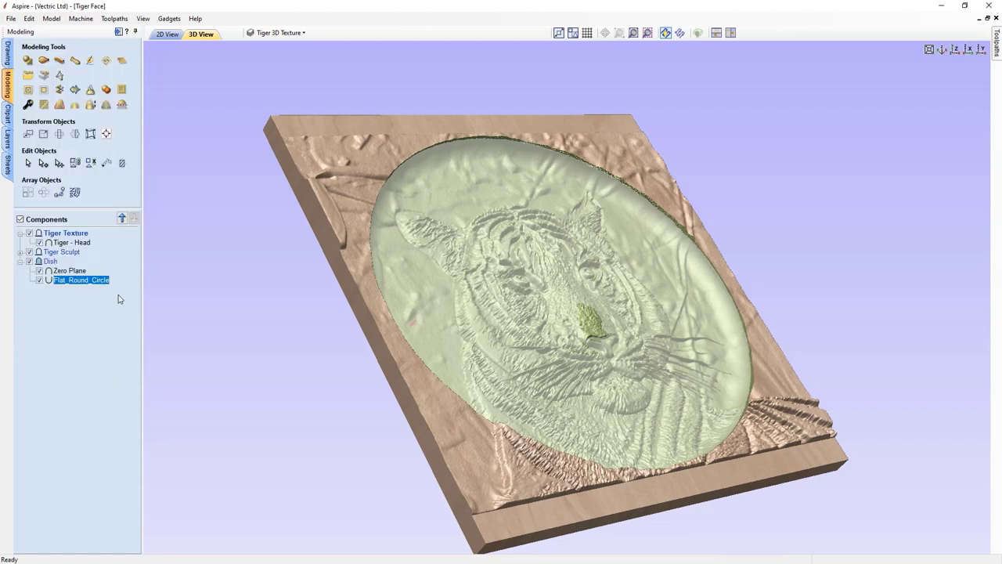
left_click(29, 262)
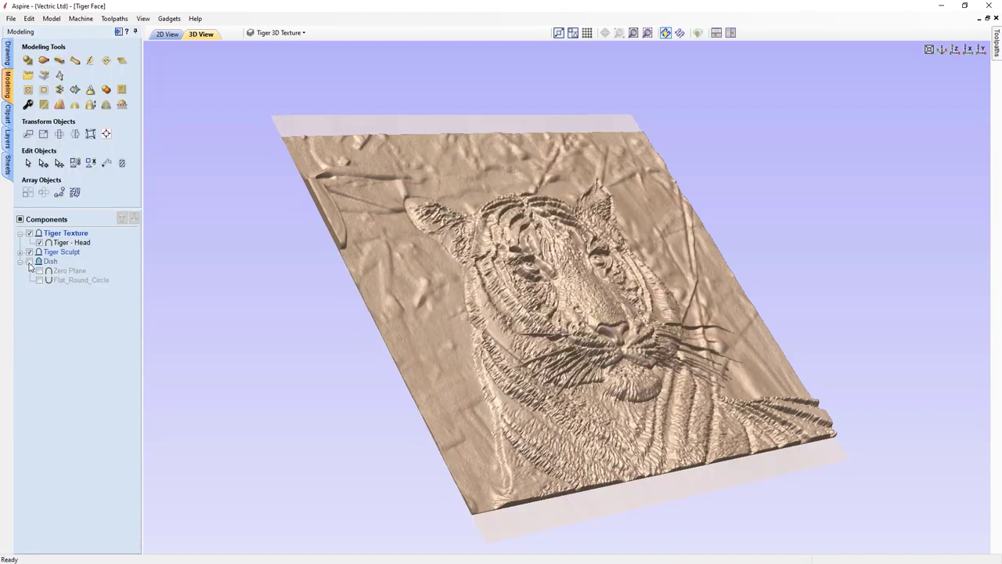
Step: Collapse the Dish level and scale the visible model to an exact height of 0.255 inches
left_click(20, 262)
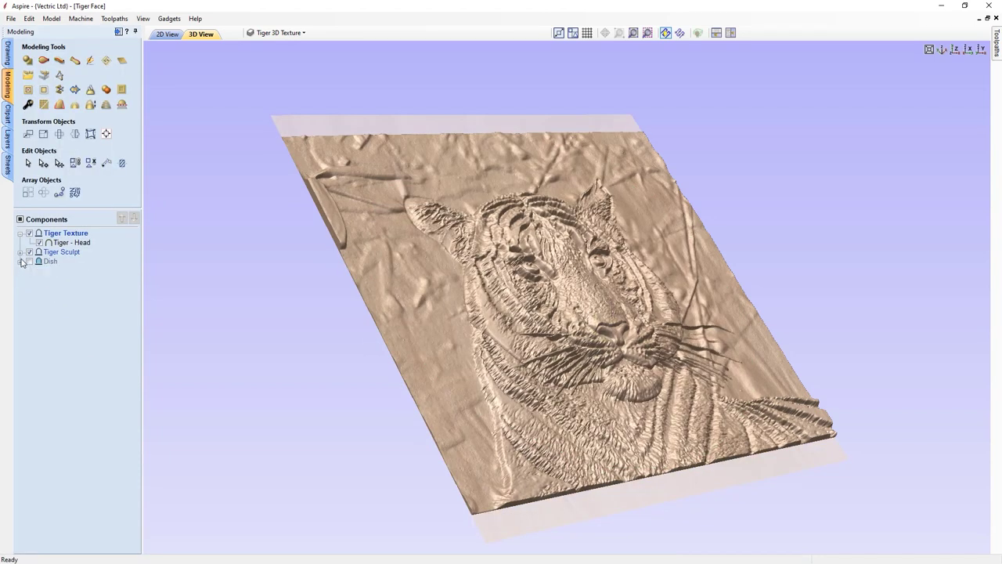
left_click(90, 107)
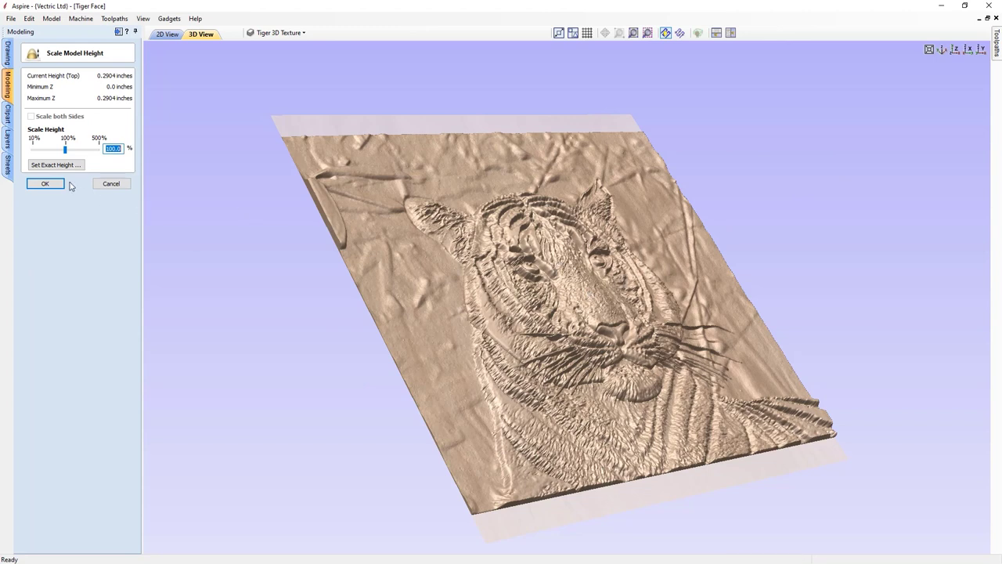
left_click(44, 167)
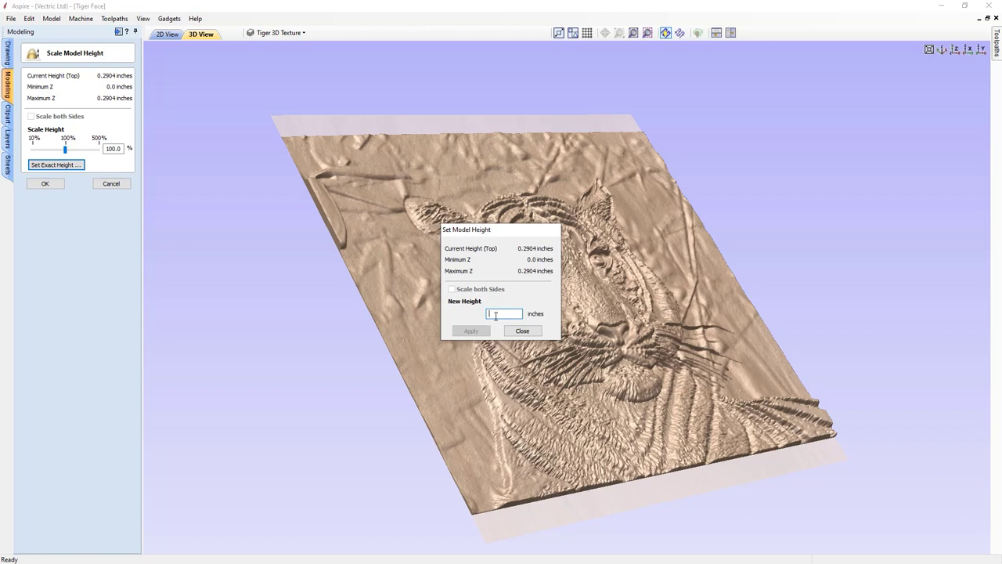
type(".255")
left_click(479, 331)
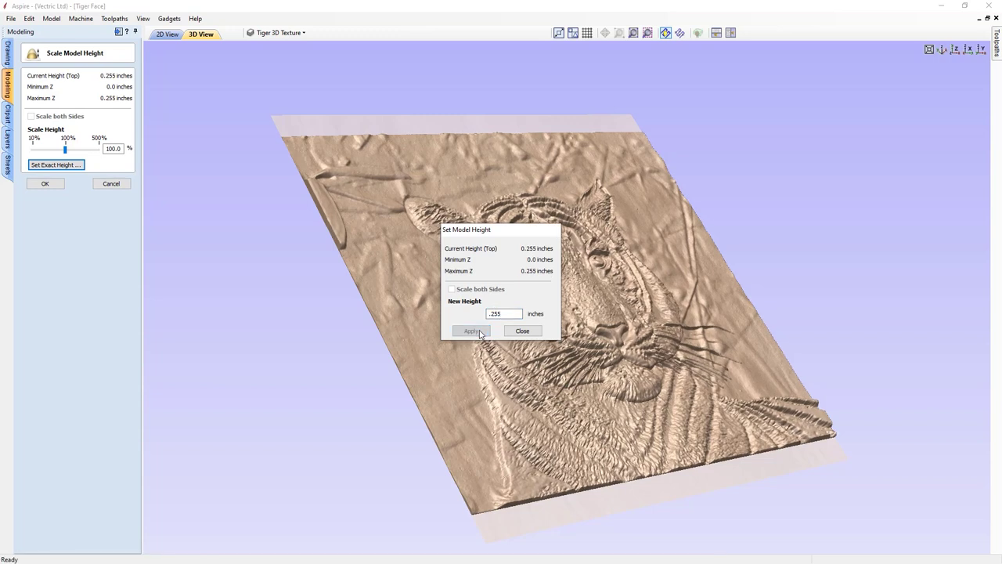
left_click(522, 330)
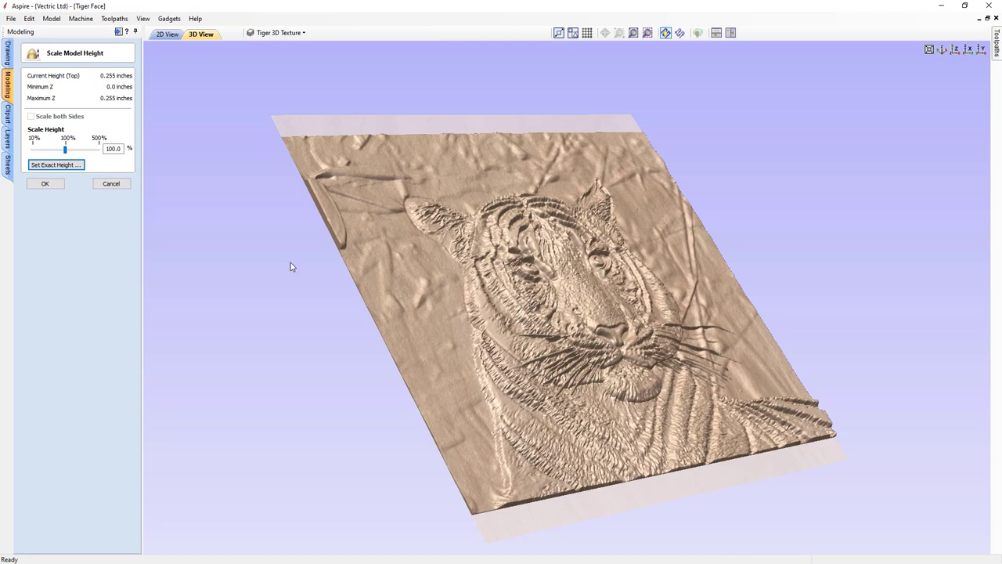
left_click(54, 186)
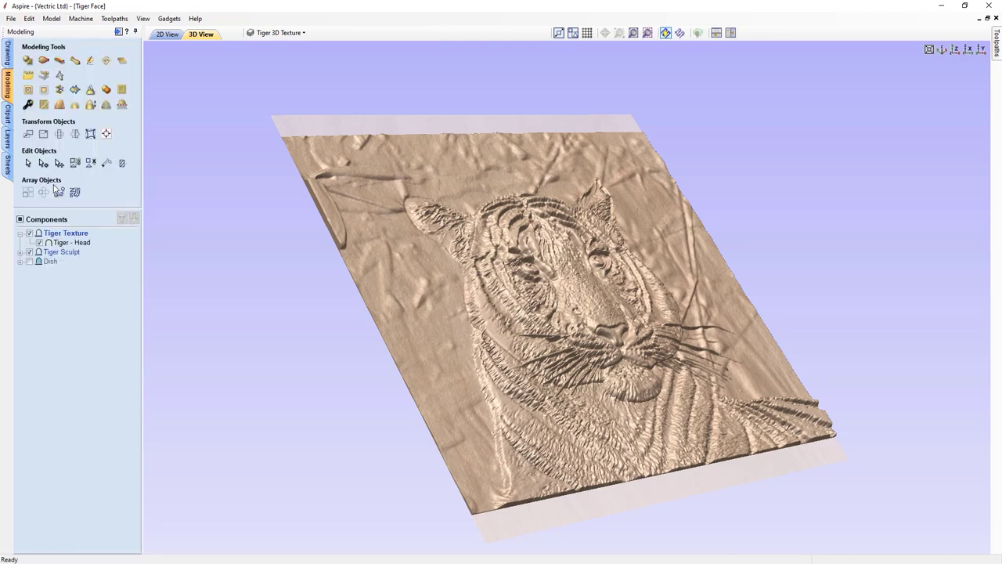
Step: Inspect the rescaled model with the Dish level shown and with it hidden, at an angle and from above
left_click(29, 262)
left_click_drag(568, 347, 600, 320)
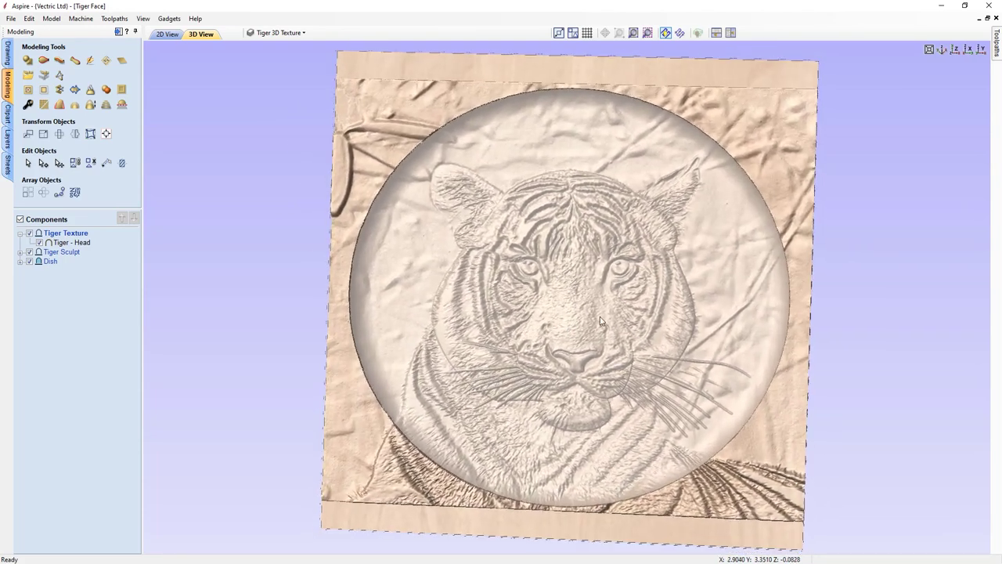
left_click(957, 50)
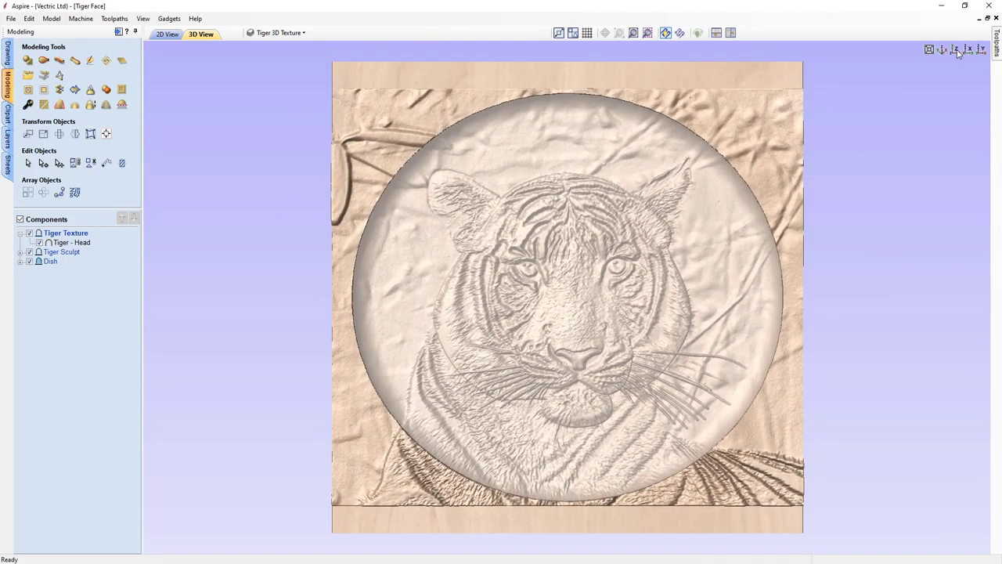
left_click(30, 263)
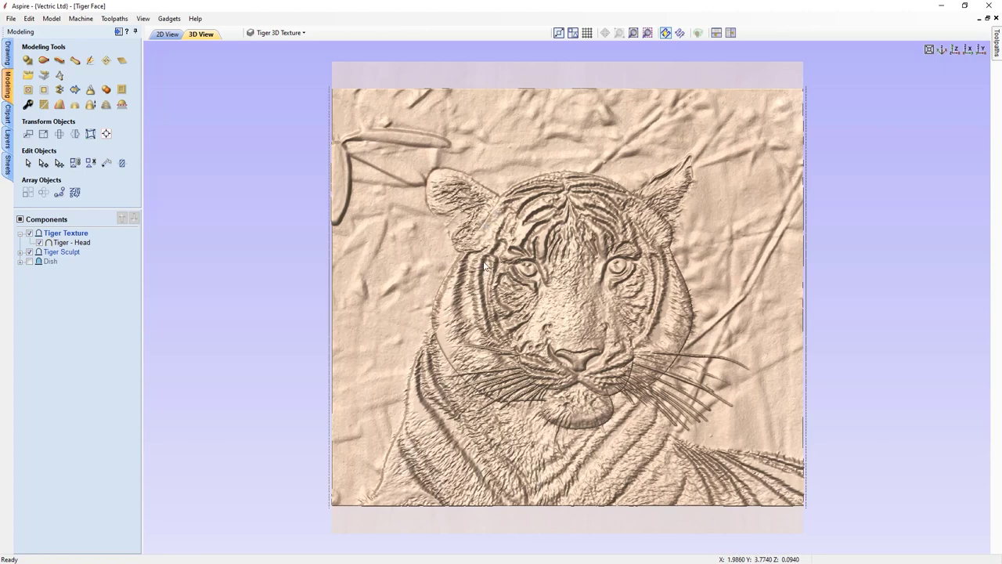
left_click_drag(511, 332, 615, 334)
left_click_drag(634, 371, 518, 271)
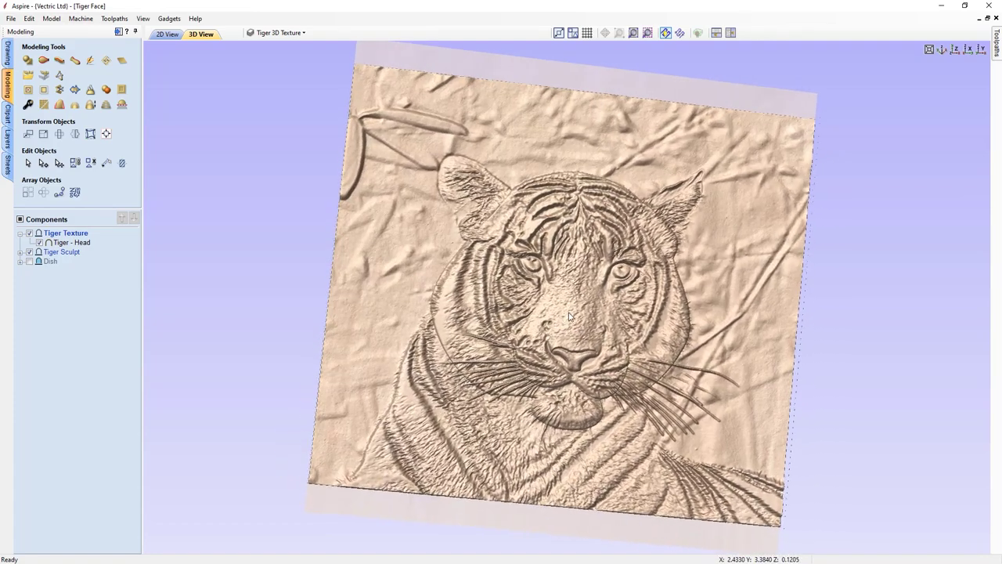
left_click(956, 49)
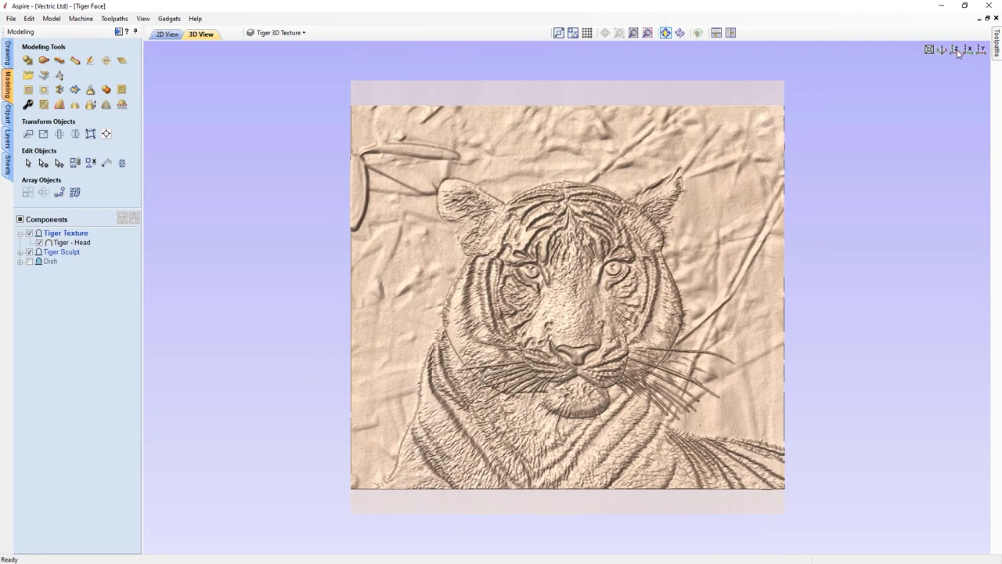
Step: With Tiger Texture hidden and Tiger Sculpt expanded as the active level, create a single component from the visible model
left_click(28, 233)
left_click(60, 252)
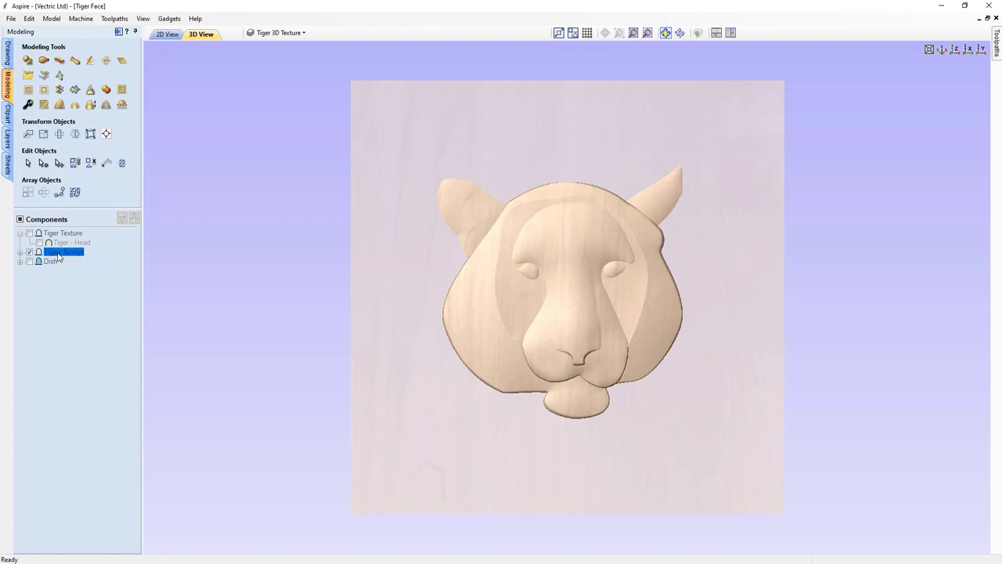
left_click(20, 252)
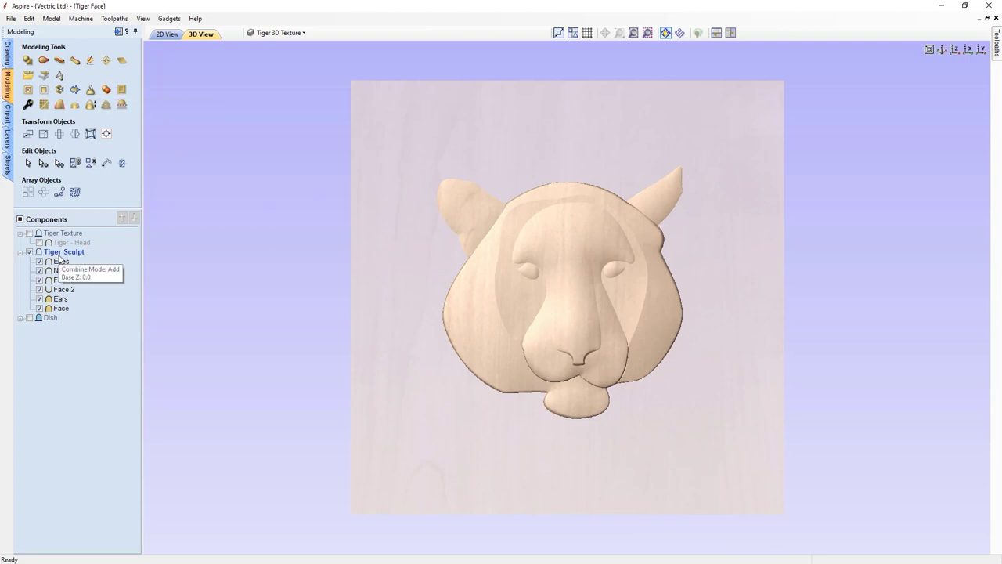
left_click(107, 90)
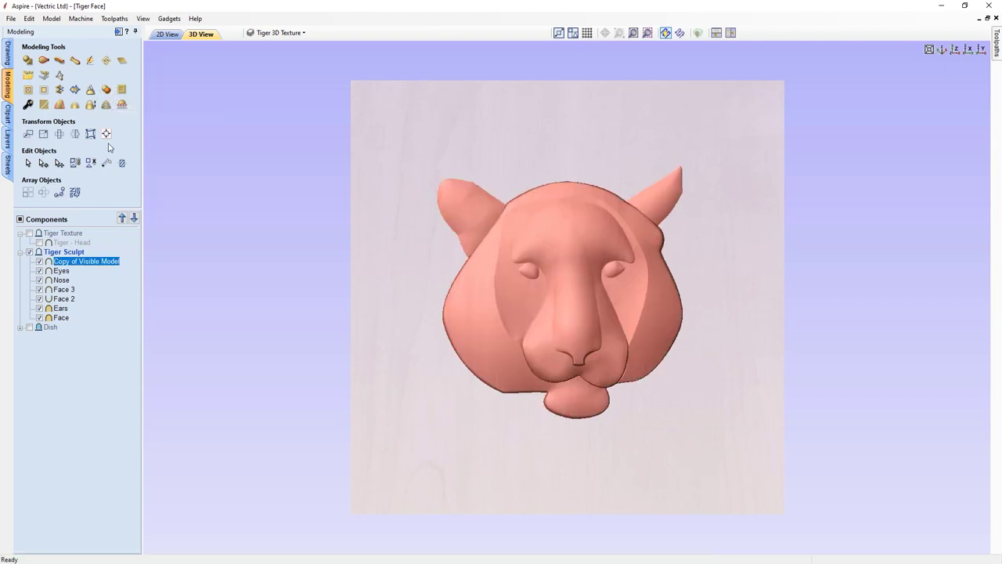
Step: Show only the Copy of Visible Model component in the Tiger Sculpt level and check its shape in 3D
mouse_move(89, 267)
left_click_drag(454, 440, 428, 218)
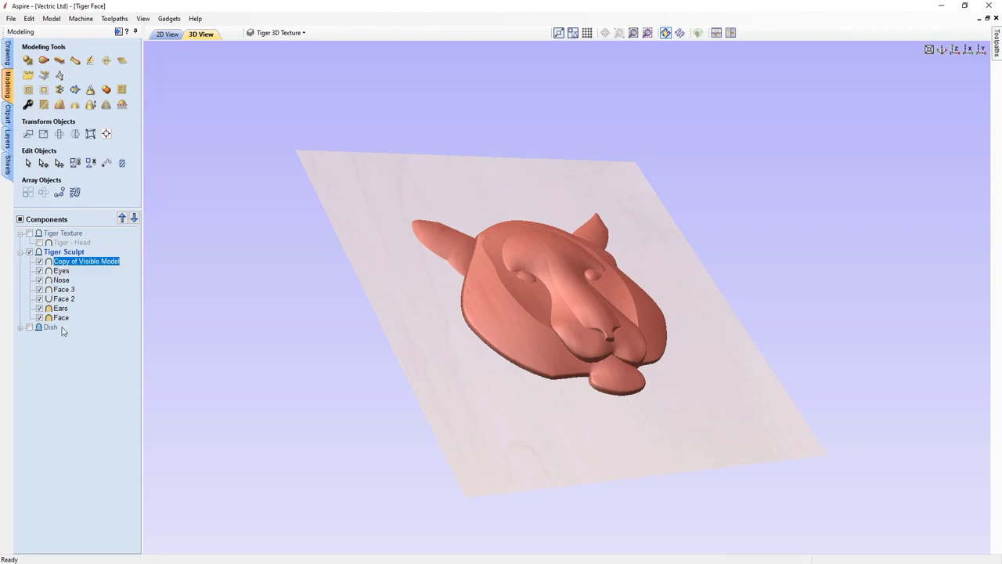
right_click(75, 268)
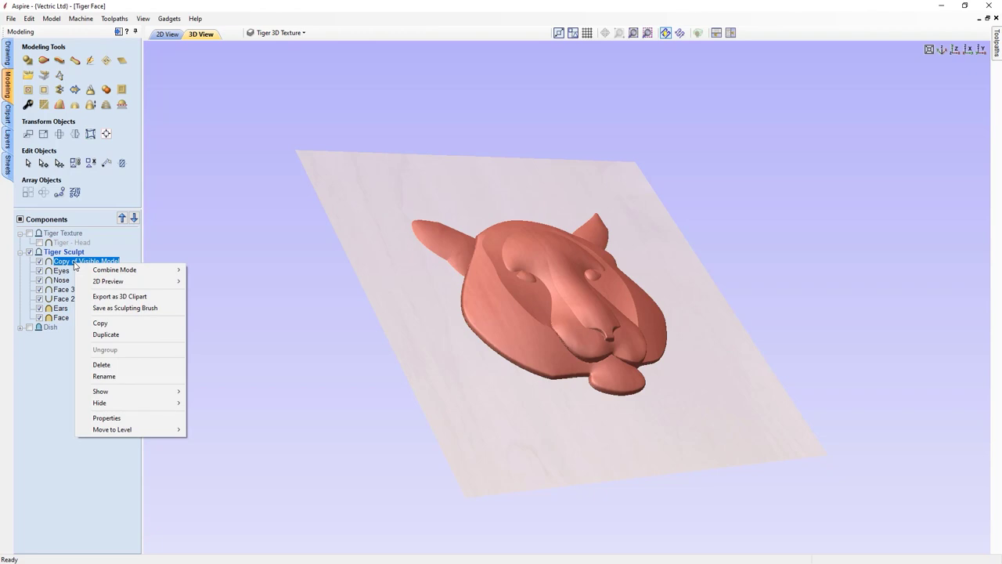
mouse_move(104, 390)
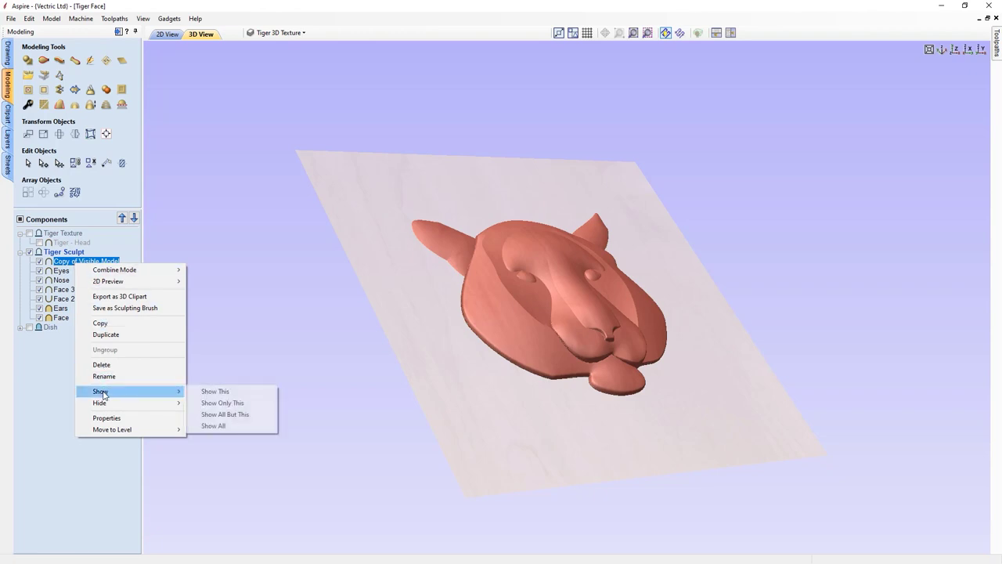
left_click(208, 403)
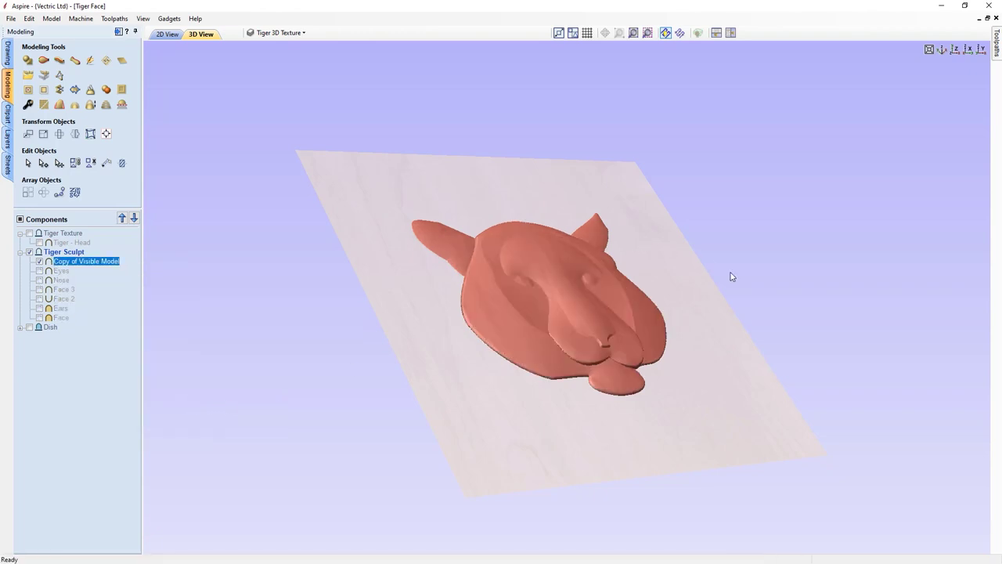
left_click_drag(721, 280, 641, 288)
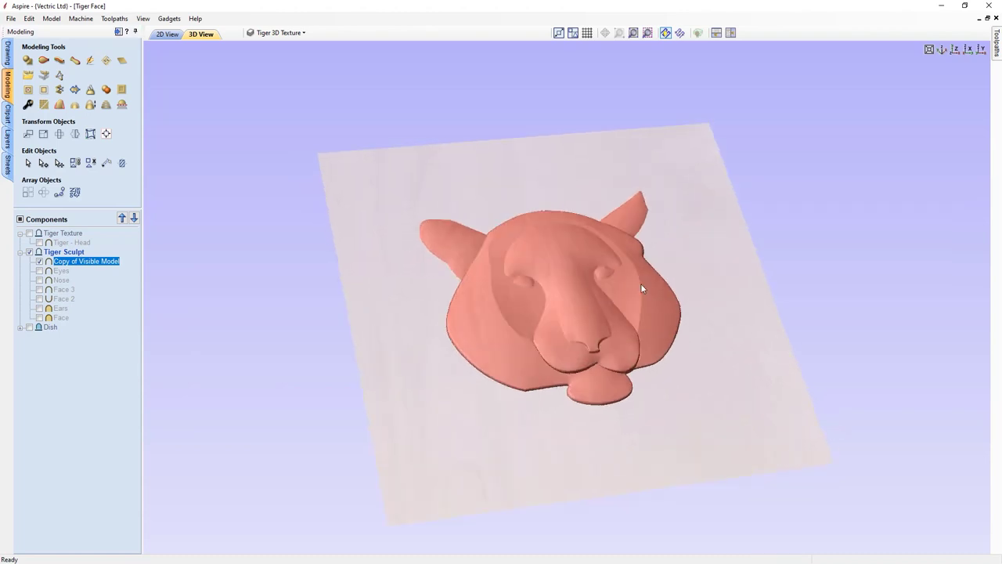
left_click(956, 52)
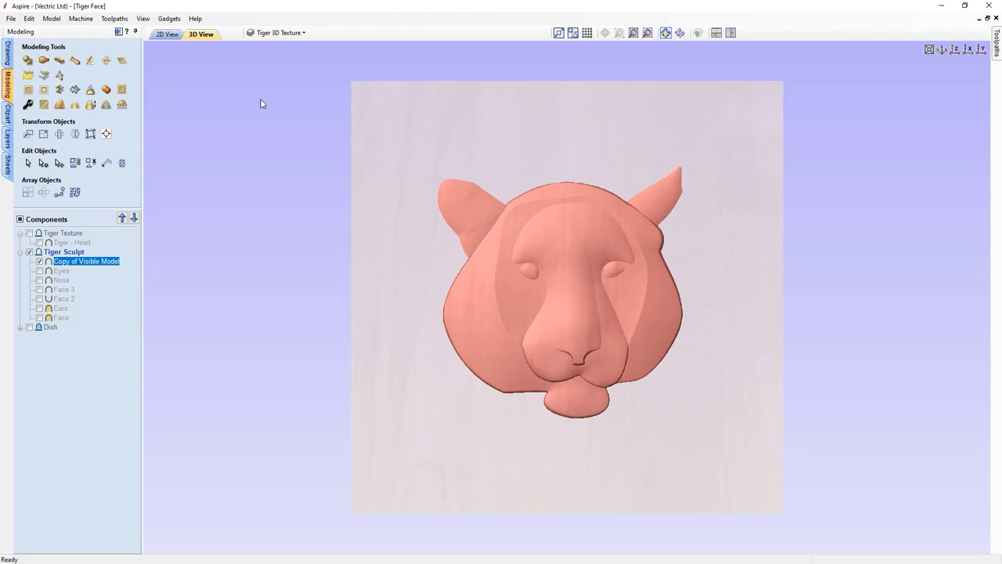
Step: Start sculpting the copied model with the Smooth tool at diameter 89 and blend the joints between ears and face
left_click(91, 62)
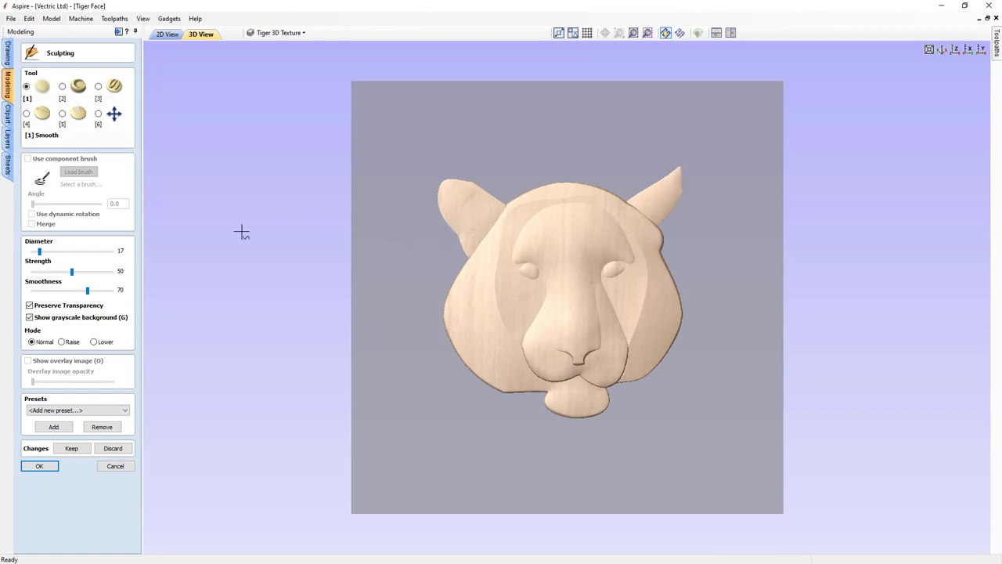
left_click_drag(39, 250, 66, 251)
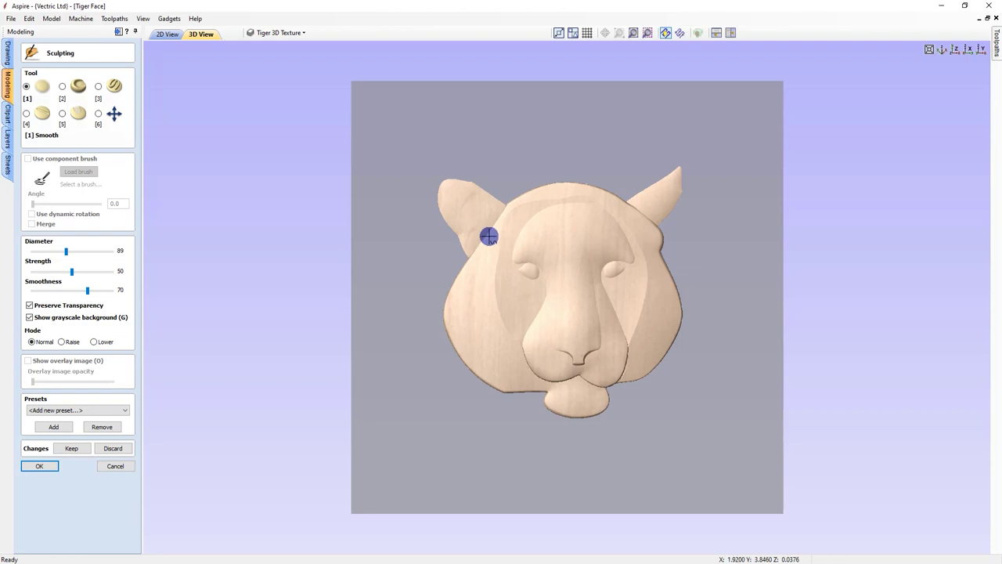
mouse_move(489, 235)
left_mouse_down()
mouse_move(489, 224)
mouse_move(475, 242)
mouse_move(502, 217)
mouse_move(478, 246)
mouse_move(490, 232)
left_mouse_up()
mouse_move(644, 237)
left_mouse_down()
mouse_move(651, 224)
mouse_move(635, 208)
mouse_move(653, 223)
left_mouse_up()
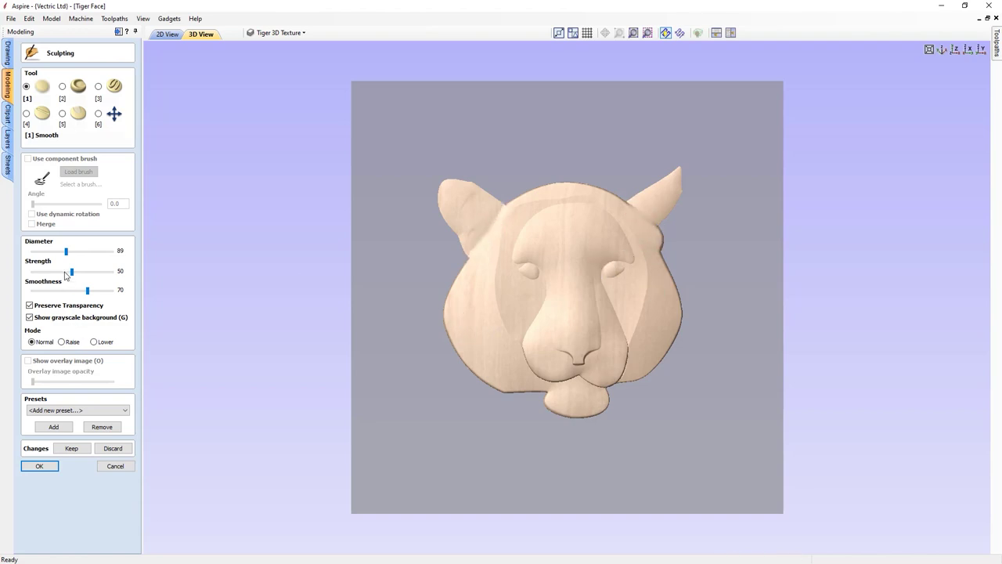
Step: Set the brush to diameter 101 and strength 35, and smooth the edges around the muzzle, mouth and cheeks
left_click_drag(65, 250, 70, 250)
left_click_drag(506, 305, 522, 347)
mouse_move(576, 381)
left_mouse_down()
mouse_move(559, 381)
mouse_move(582, 381)
left_mouse_up()
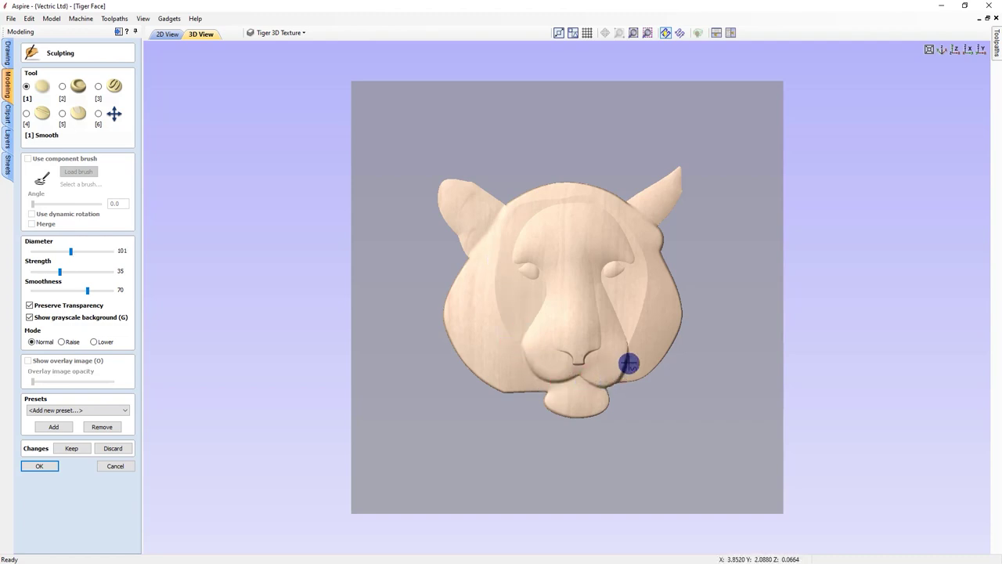
mouse_move(624, 338)
left_mouse_down()
mouse_move(651, 264)
mouse_move(642, 234)
mouse_move(643, 251)
mouse_move(627, 213)
mouse_move(641, 259)
mouse_move(623, 223)
mouse_move(629, 236)
mouse_move(583, 199)
mouse_move(536, 211)
mouse_move(517, 235)
mouse_move(558, 193)
mouse_move(526, 197)
mouse_move(538, 204)
mouse_move(492, 289)
mouse_move(493, 270)
mouse_move(501, 331)
left_mouse_up()
mouse_move(500, 305)
left_mouse_down()
mouse_move(498, 321)
mouse_move(497, 239)
mouse_move(543, 206)
mouse_move(609, 226)
mouse_move(590, 211)
mouse_move(513, 238)
mouse_move(550, 247)
mouse_move(522, 349)
mouse_move(593, 290)
mouse_move(595, 344)
mouse_move(563, 358)
mouse_move(616, 376)
mouse_move(539, 352)
left_mouse_up()
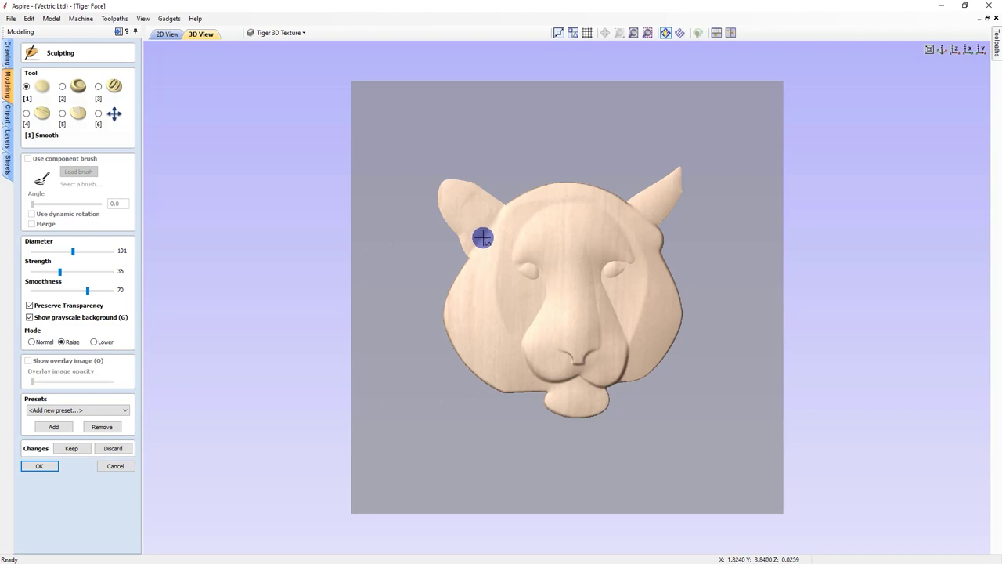
Step: Smooth the ear joints, forehead, chin and outer cheek in Raise mode, and accept the sculpting changes
mouse_move(484, 237)
left_mouse_down()
mouse_move(479, 216)
mouse_move(499, 213)
mouse_move(469, 246)
mouse_move(501, 214)
mouse_move(493, 240)
mouse_move(477, 249)
mouse_move(492, 208)
mouse_move(501, 218)
mouse_move(475, 243)
mouse_move(518, 191)
left_mouse_up()
mouse_move(616, 201)
left_mouse_down()
mouse_move(654, 229)
mouse_move(633, 206)
mouse_move(624, 216)
mouse_move(651, 231)
mouse_move(644, 240)
mouse_move(620, 233)
left_mouse_up()
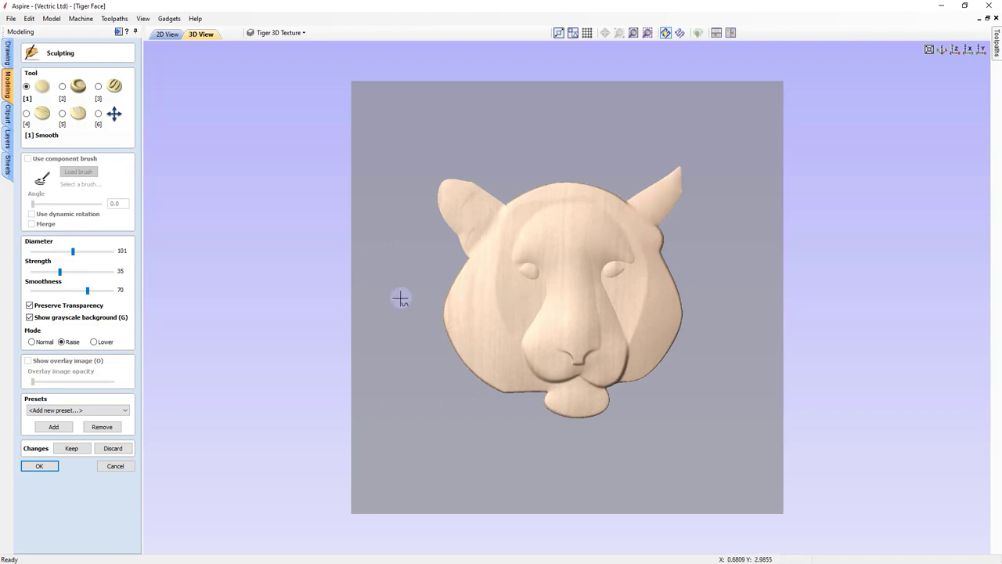
mouse_move(549, 398)
left_mouse_down()
mouse_move(584, 419)
mouse_move(612, 398)
mouse_move(618, 407)
mouse_move(665, 353)
left_mouse_up()
mouse_move(680, 296)
left_mouse_down()
mouse_move(639, 298)
mouse_move(634, 329)
left_mouse_up()
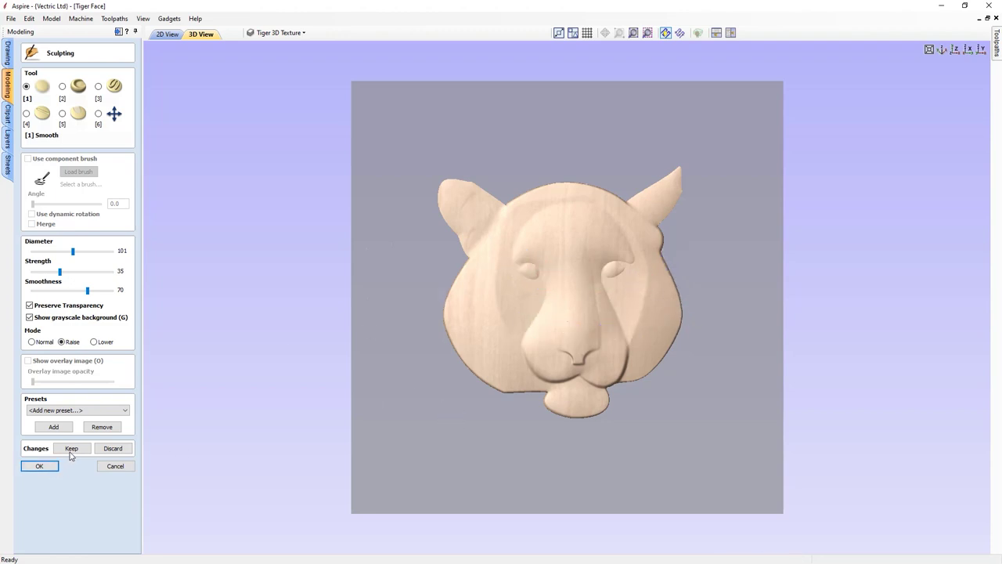
left_click(38, 470)
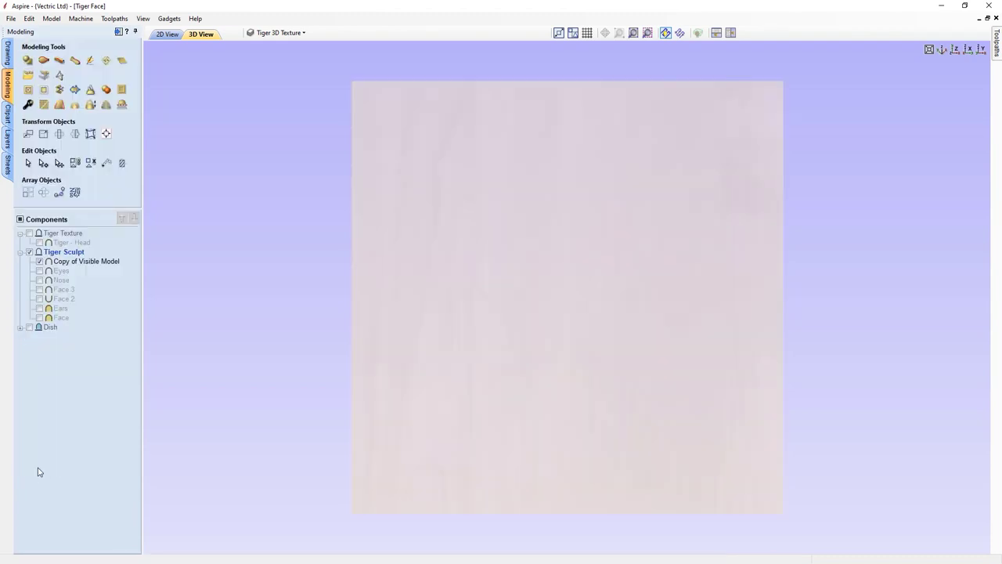
Step: Show the Tiger Texture level over the smoothed sculpt and inspect the blended areas from several angles and from above
left_click(29, 235)
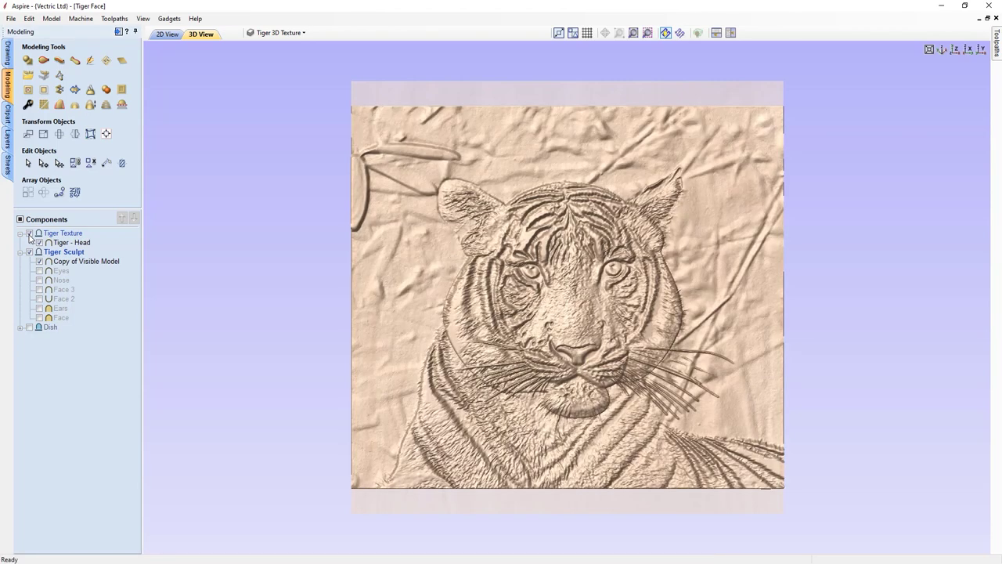
left_click_drag(423, 329, 475, 297)
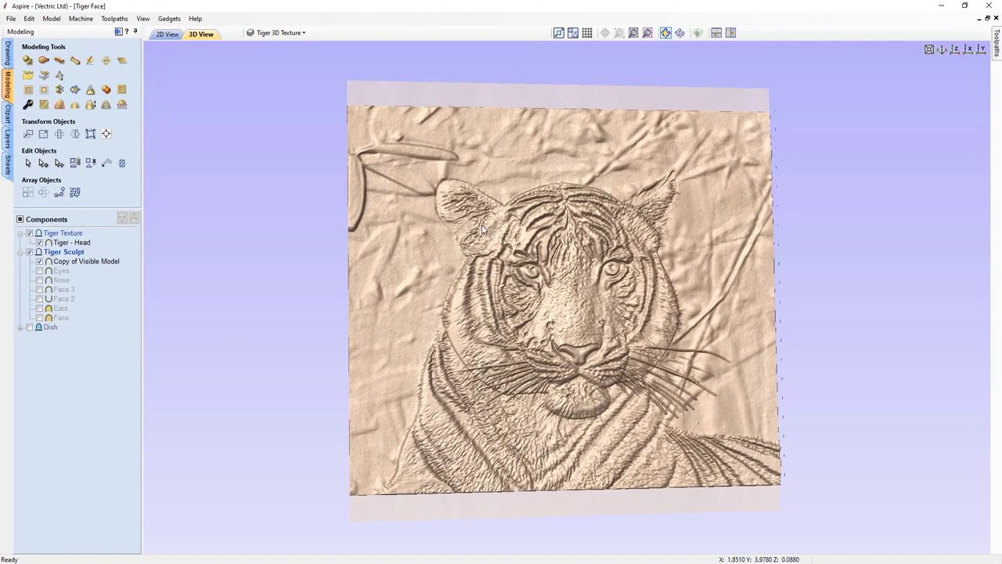
left_click_drag(657, 280, 468, 324)
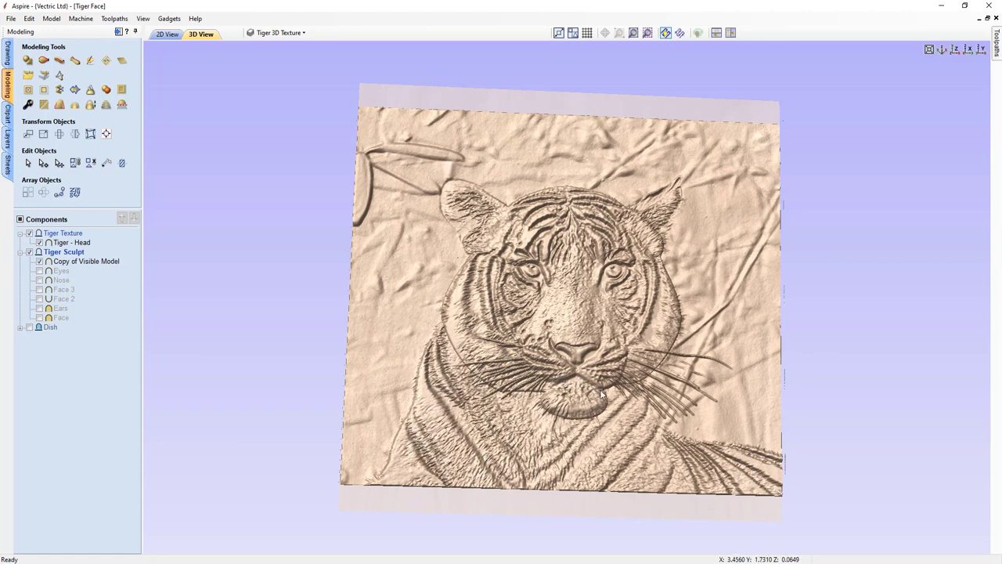
mouse_move(584, 370)
left_mouse_down()
mouse_move(518, 347)
mouse_move(455, 355)
mouse_move(484, 391)
mouse_move(464, 370)
mouse_move(518, 348)
mouse_move(607, 406)
left_mouse_up()
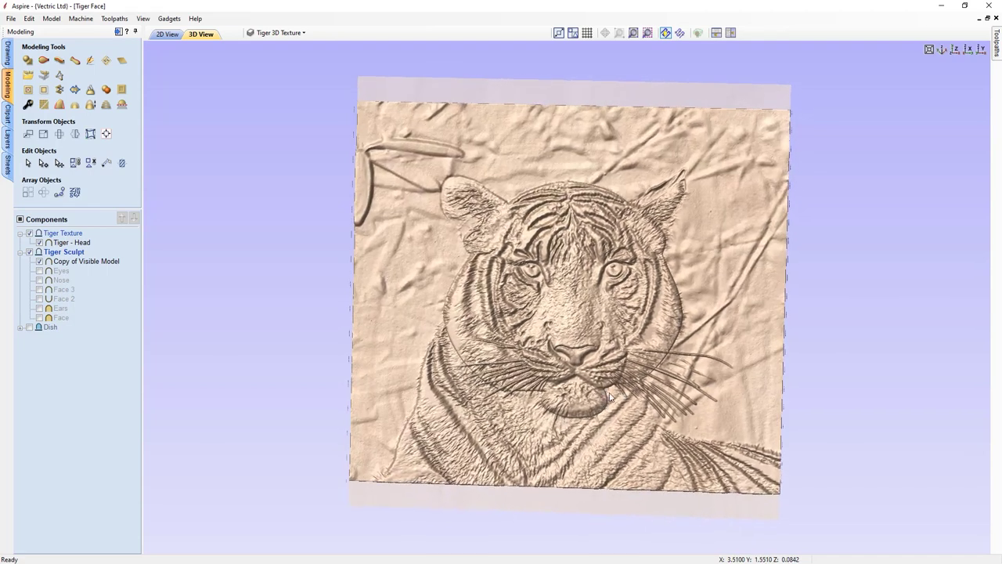
left_click(956, 50)
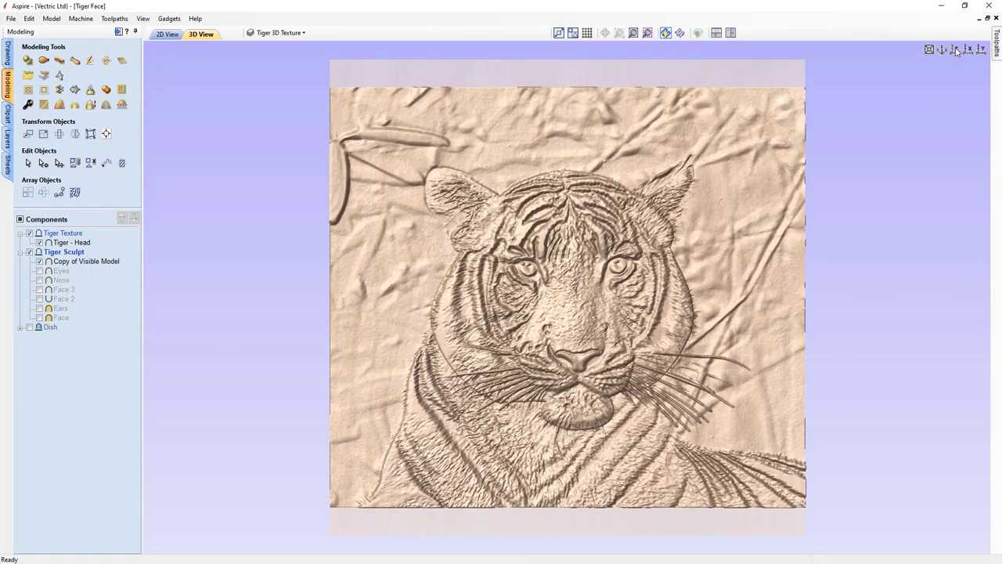
Step: Show the Dish level with the other levels and collapse the Tiger Sculpt level
left_click(29, 327)
left_click(19, 253)
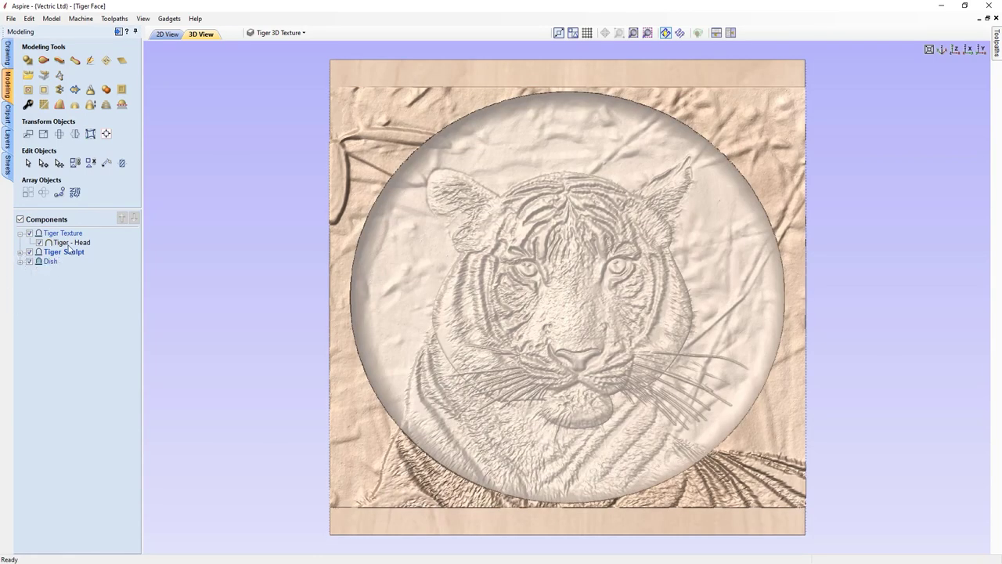
mouse_move(68, 248)
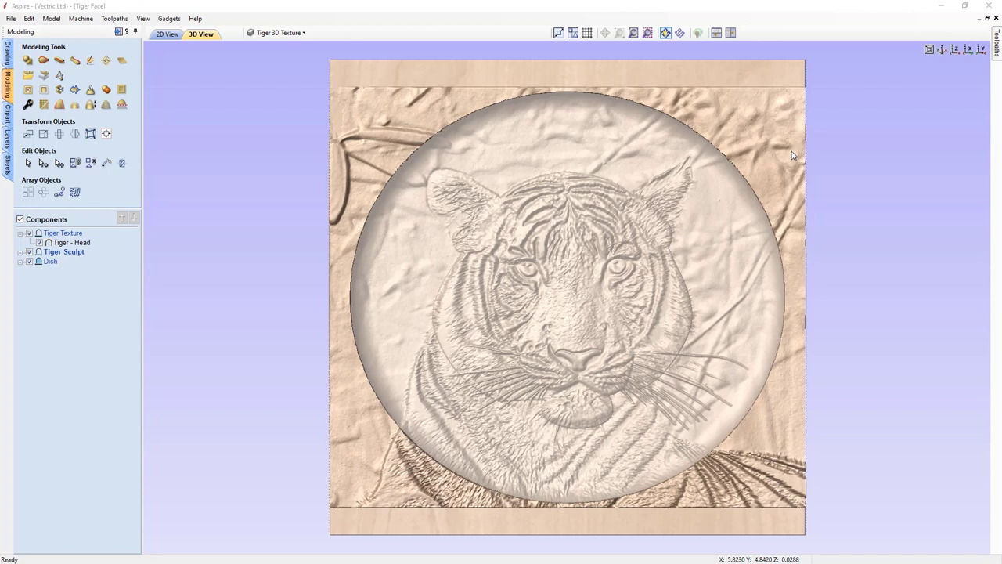
Step: Hide the Dish, Tiger Sculpt and Tiger Texture levels and collapse the Tiger Texture level
left_click(30, 262)
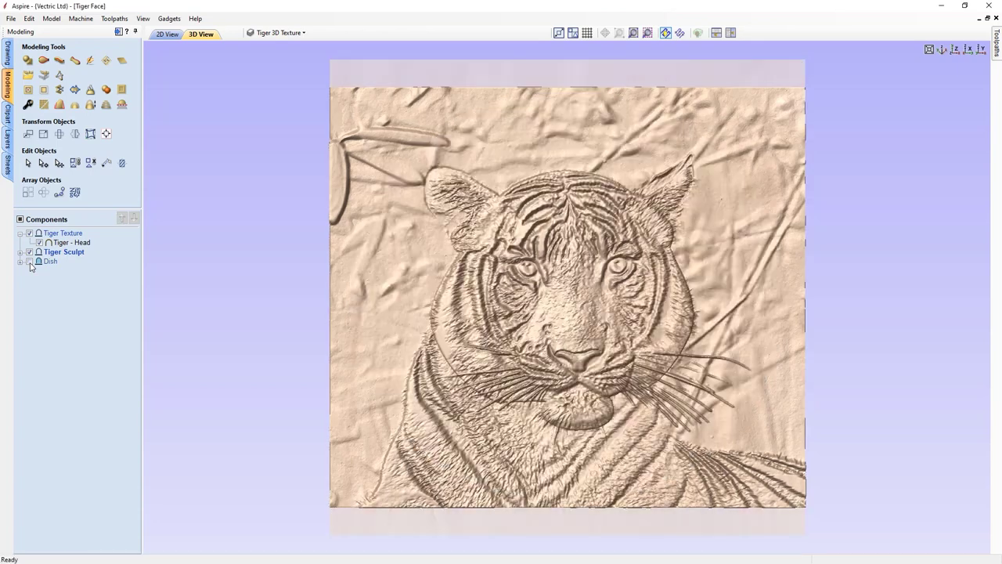
left_click(29, 252)
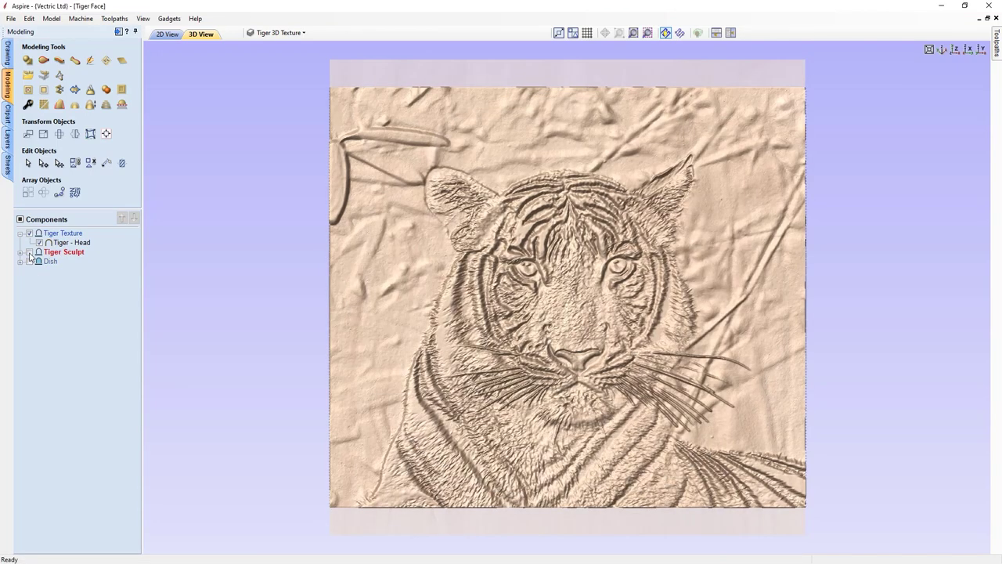
left_click(30, 234)
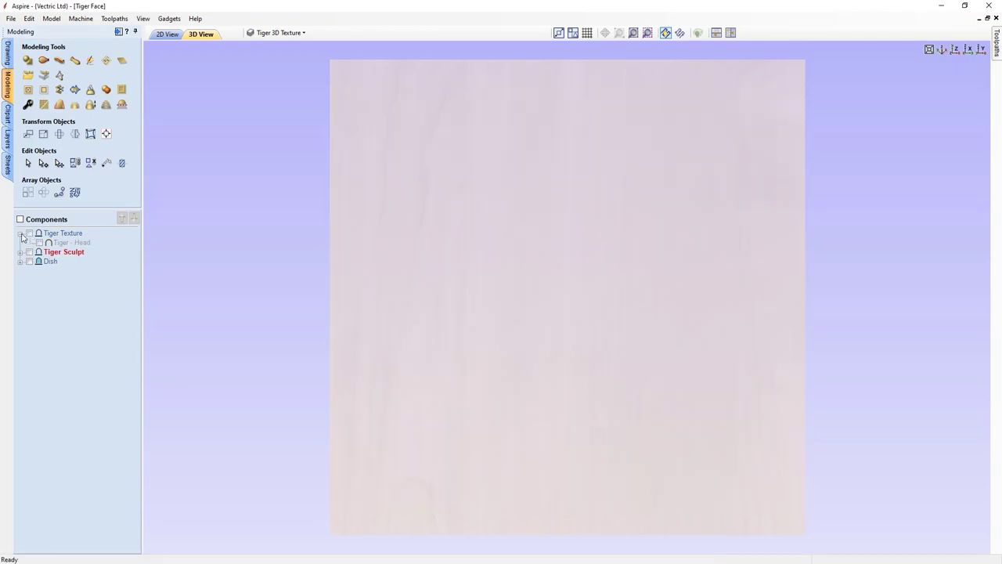
left_click(20, 233)
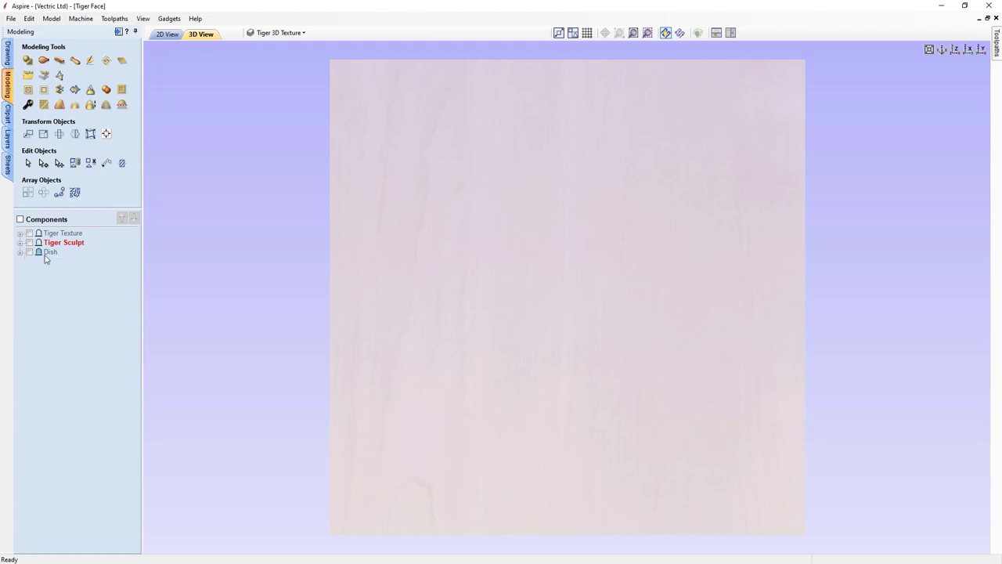
Step: Insert a new component level and rename it Multi Level
right_click(61, 234)
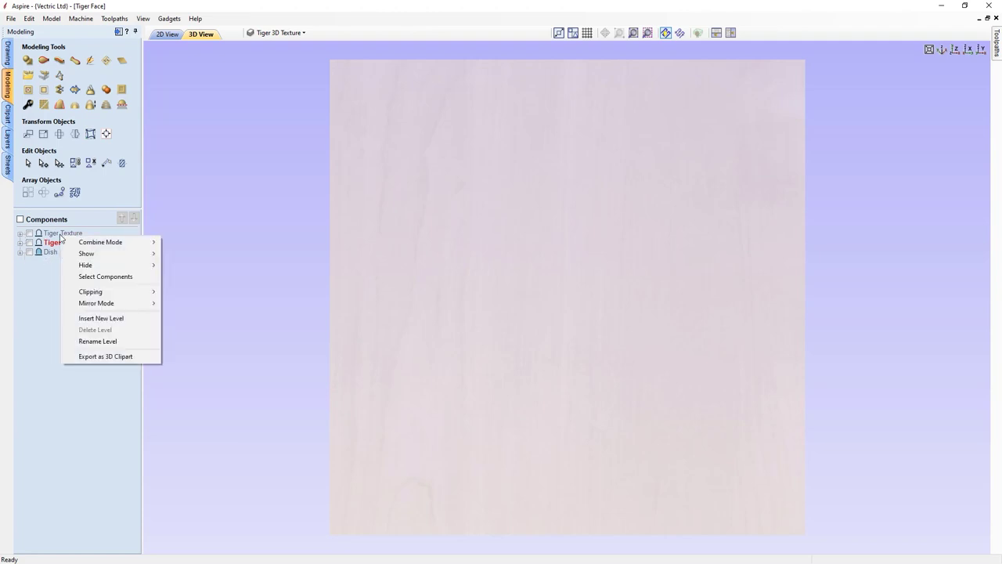
left_click(82, 322)
left_click(56, 235)
right_click(57, 236)
left_click(87, 342)
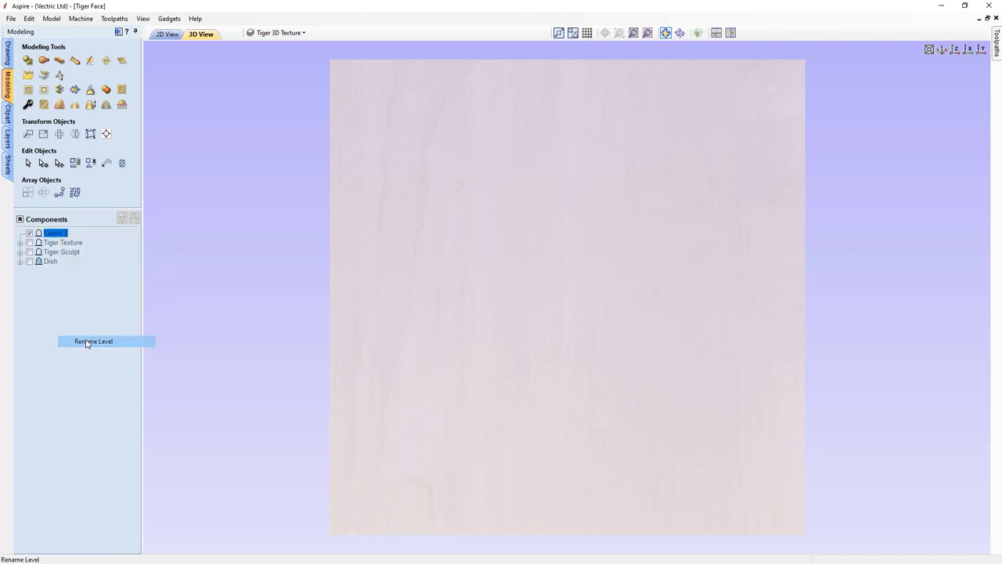
type("Mul")
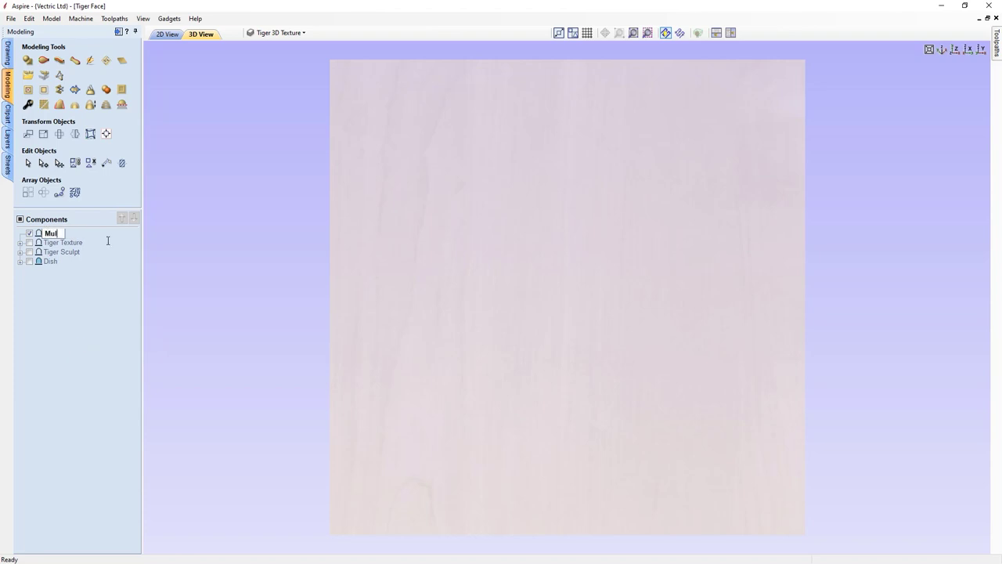
type("ti Level")
key("Return")
Step: Copy the Zero Plane and Flat_Round_Circle components from the Dish level into Multi Level, and collapse the Dish level
left_click(21, 261)
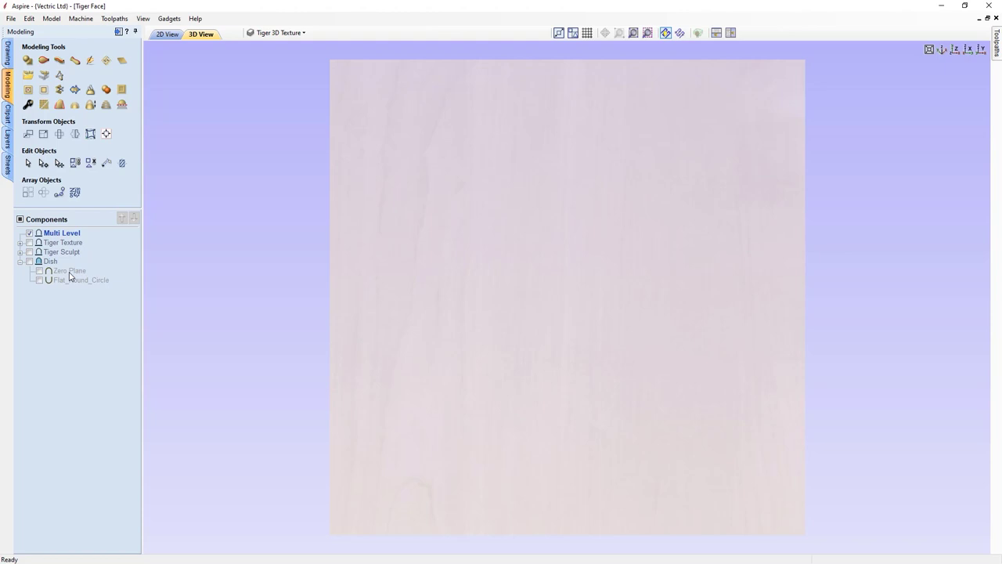
left_click(69, 271)
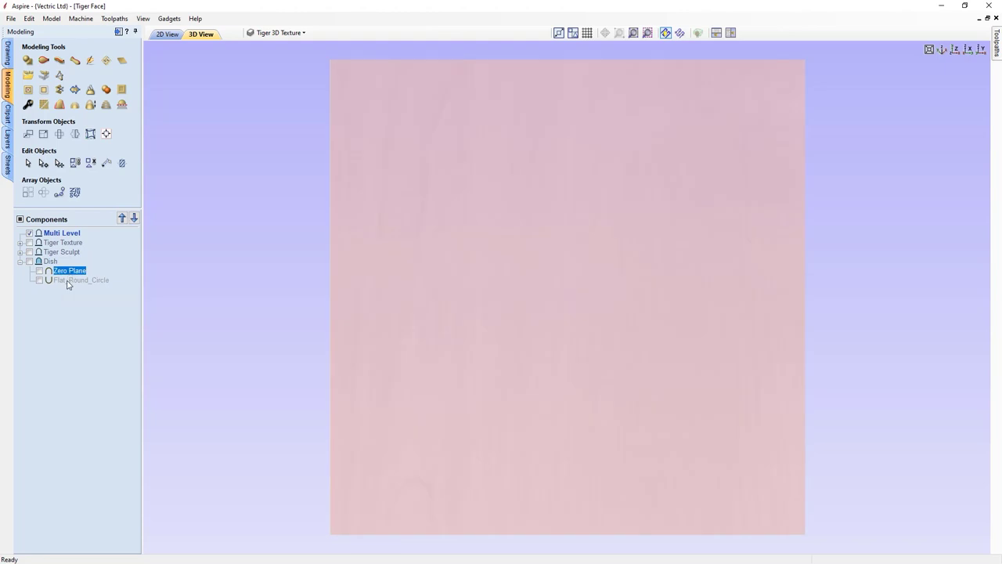
left_click(68, 280, "shift")
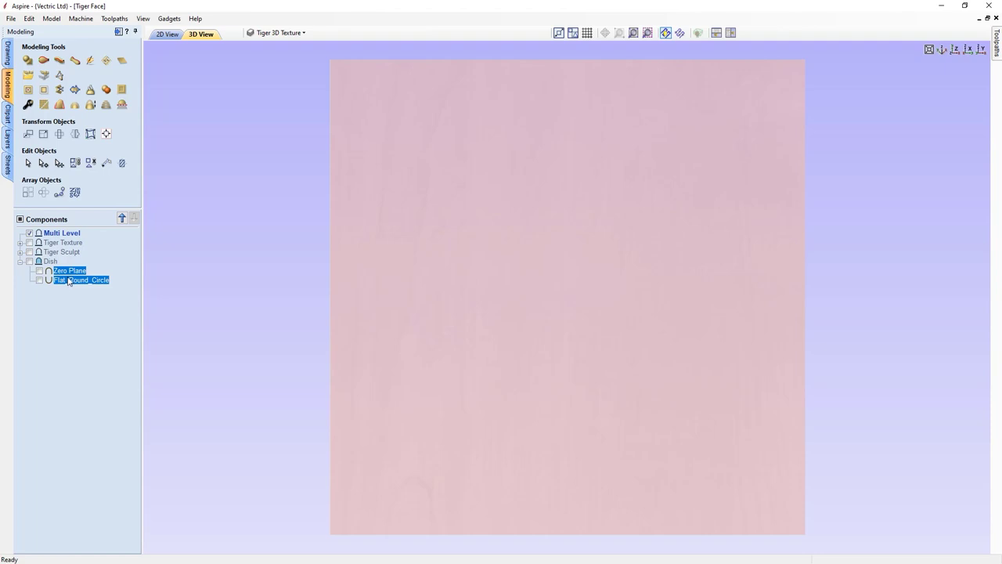
left_click_drag(69, 273, 70, 241)
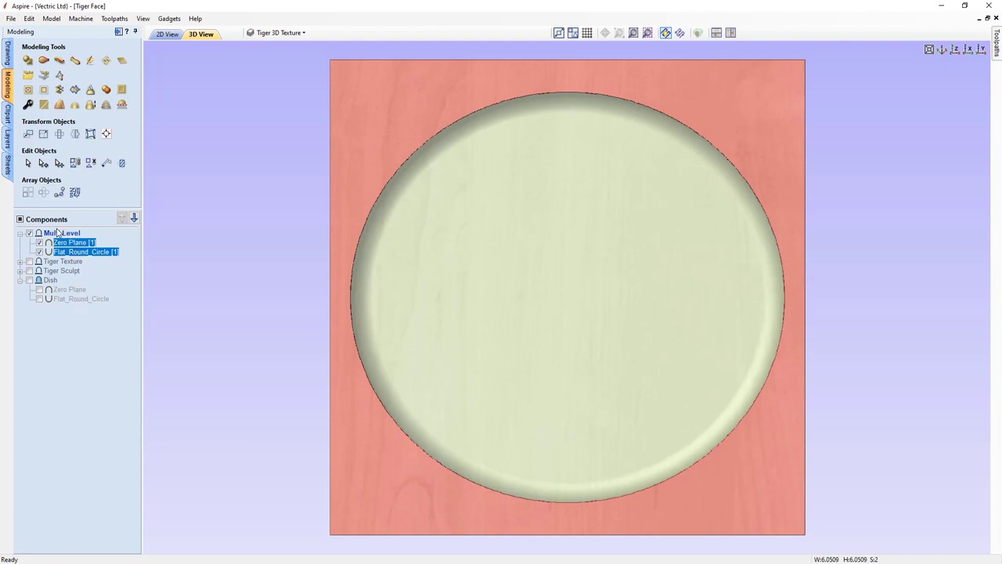
mouse_move(58, 241)
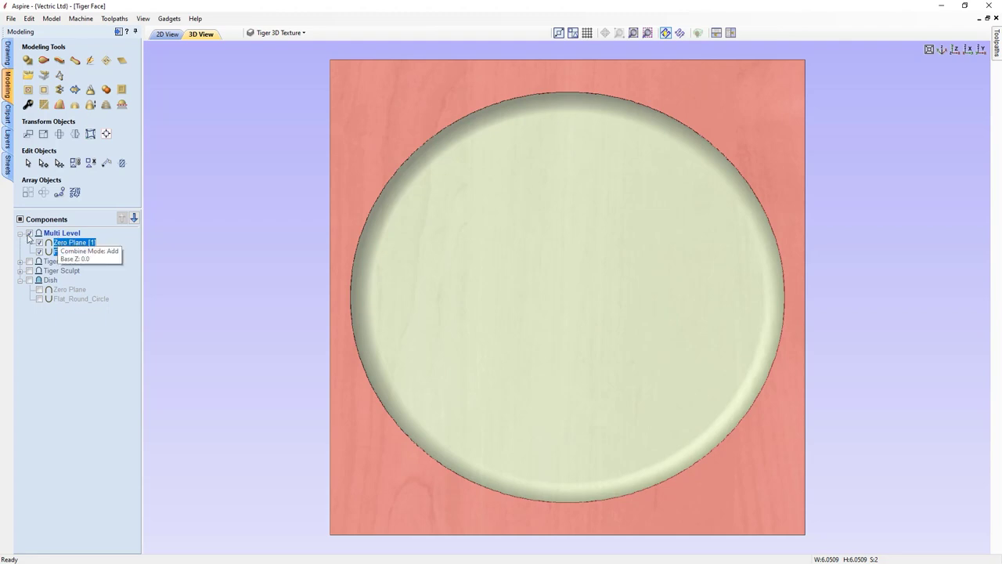
left_click_drag(306, 412, 497, 369)
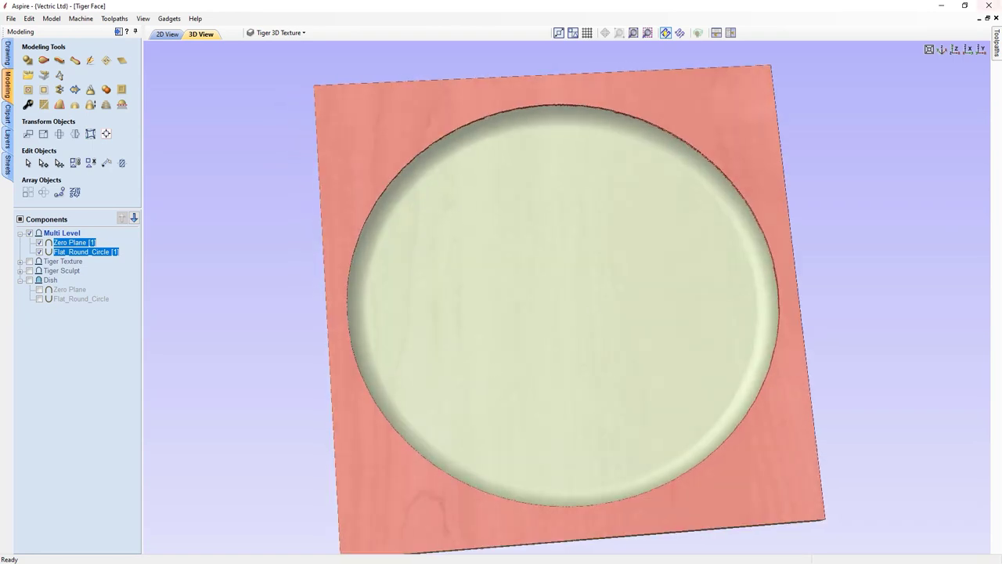
left_click(956, 48)
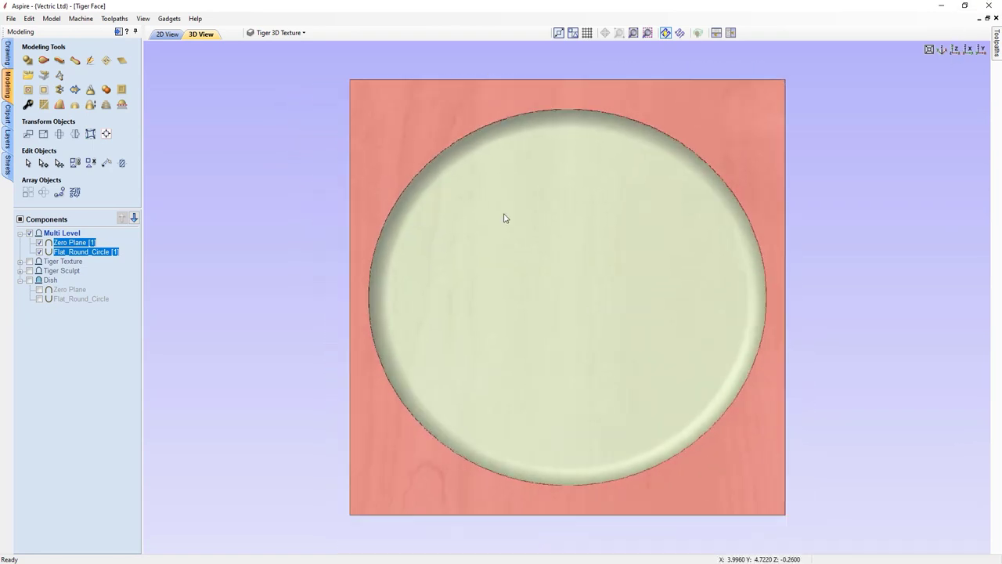
left_click(20, 281)
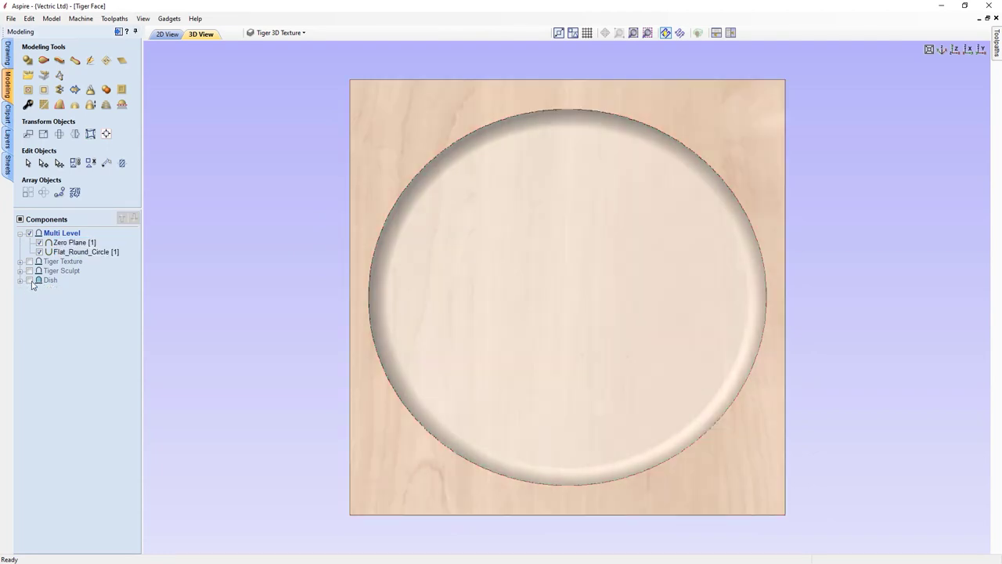
Step: Remove the [1] suffix from the copied plane's name in Multi Level so it reads Zero Plane
left_click(87, 245)
left_click(87, 246)
key("End")
key("shift+Left")
key("shift+Left")
key("shift+Left")
key("Delete")
key("Return")
Step: Remove the [1] suffix from the copied circle's name in Multi Level so it reads Flat_Round_Circle
left_click(100, 254)
left_click(101, 254)
key("End")
key("shift+Left")
key("shift+Left")
key("shift+Left")
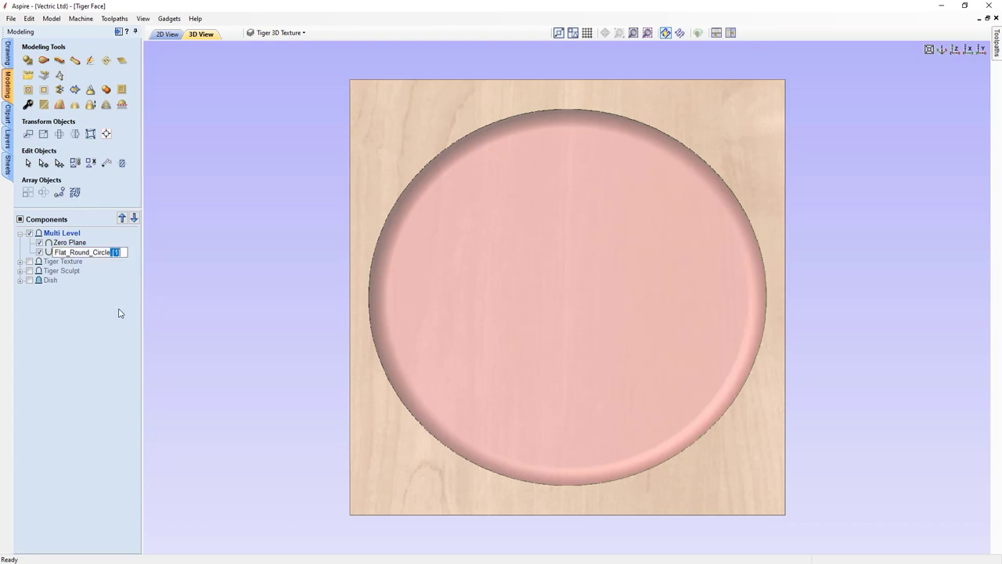
key("Delete")
key("Return")
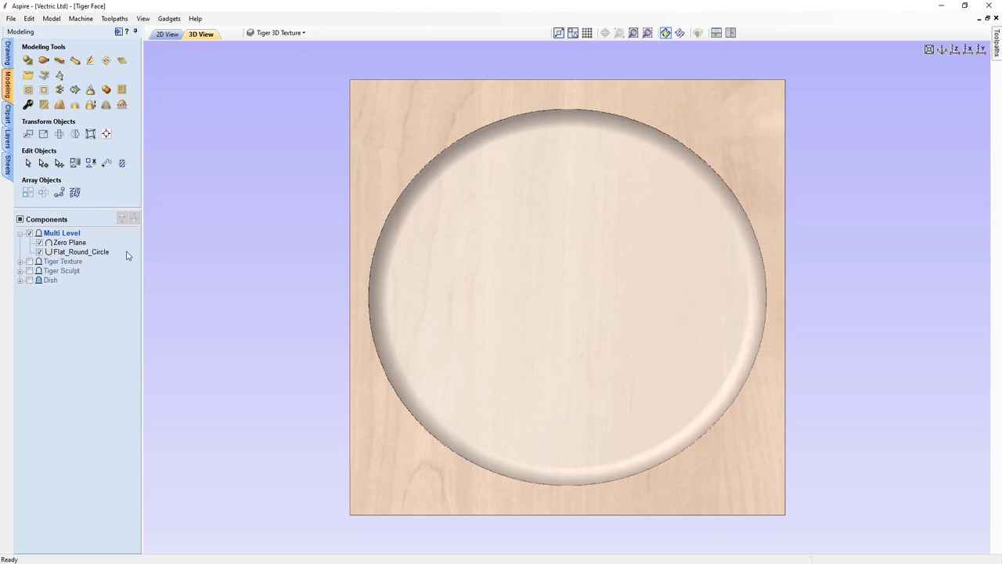
Step: Set the combine mode of Multi Level's Flat_Round_Circle component to Add and view the raised disc at an angle
mouse_move(59, 248)
right_click(68, 254)
mouse_move(91, 260)
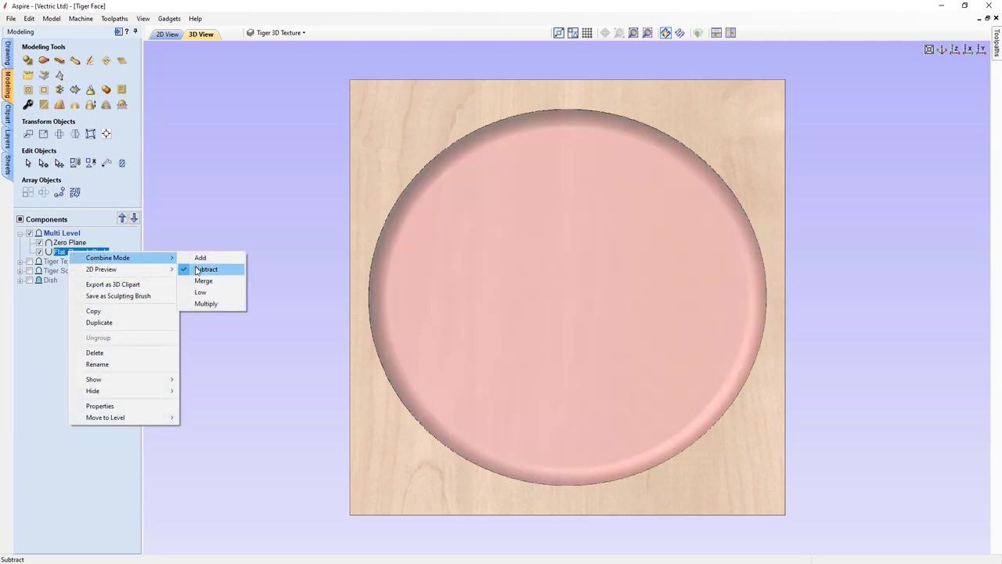
left_click(200, 258)
left_click_drag(280, 406, 533, 360)
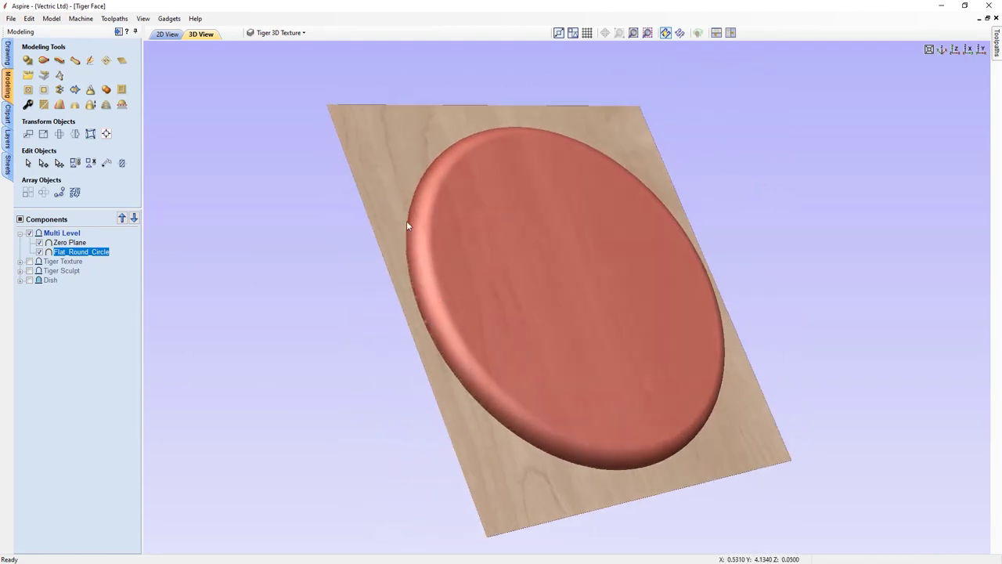
left_click_drag(603, 366, 546, 289)
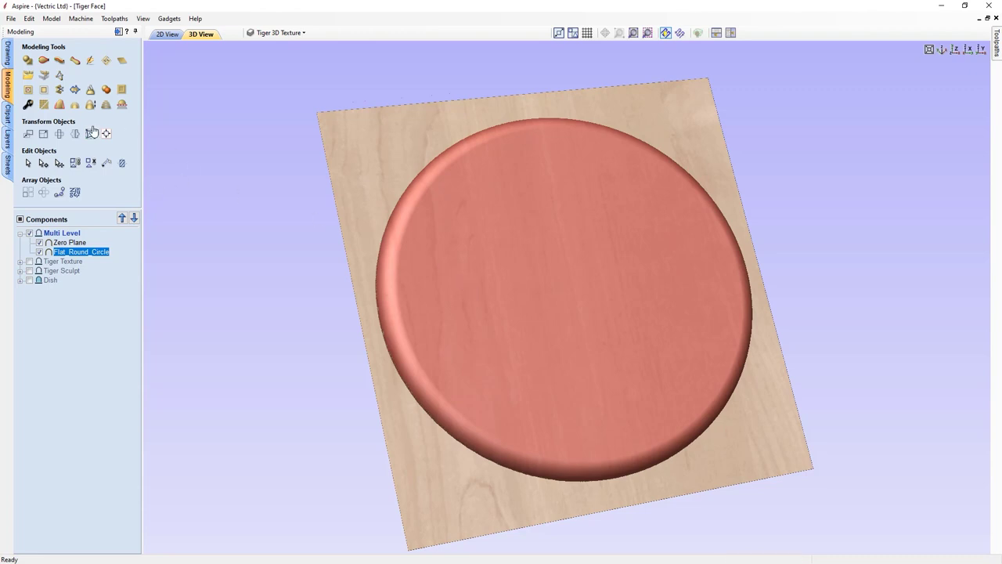
Step: Set the shape height of Multi Level's Flat_Round_Circle component to 1 inch and close its properties
left_click(27, 106)
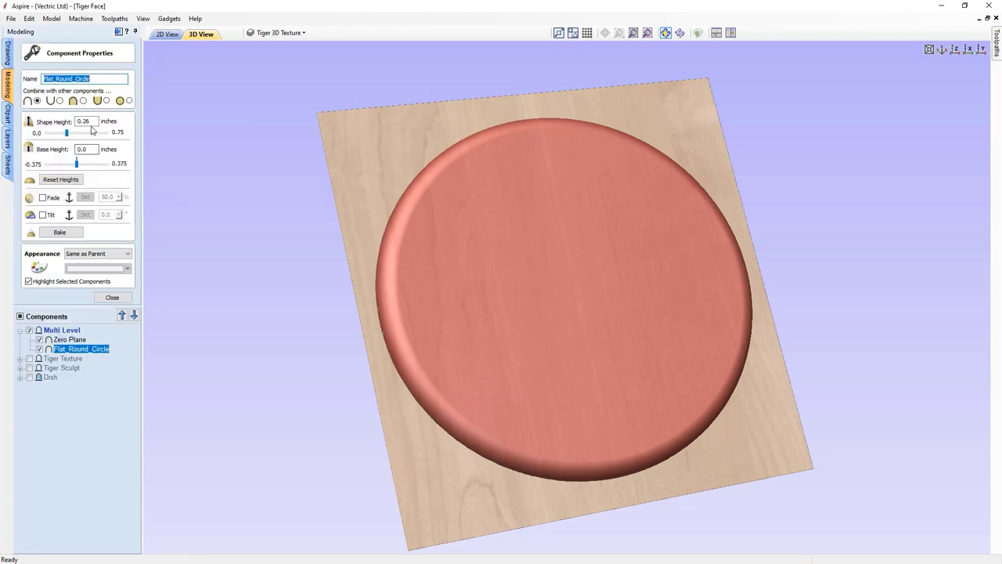
double_click(87, 122)
type("1")
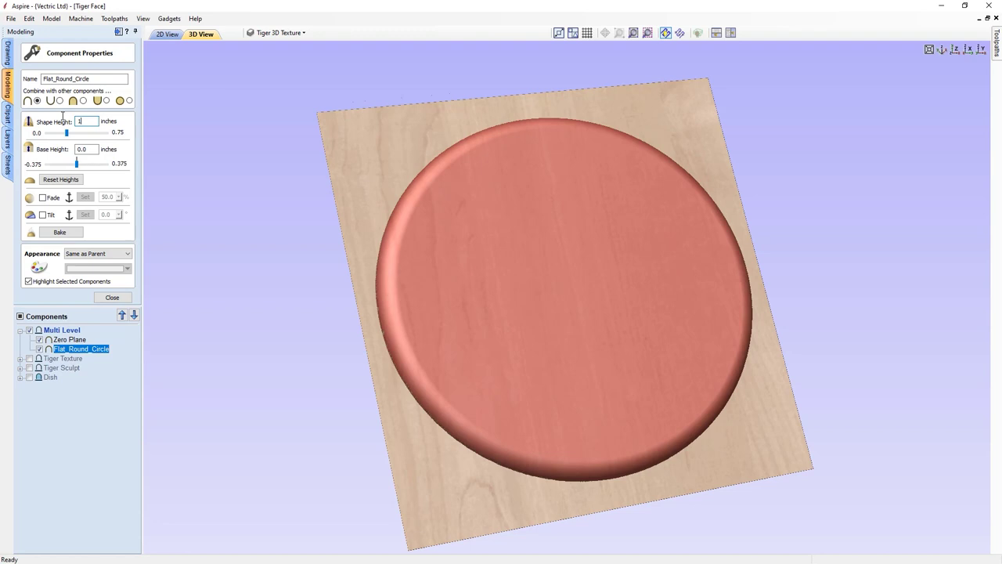
key("Return")
left_click(115, 298)
left_click_drag(405, 438, 474, 427)
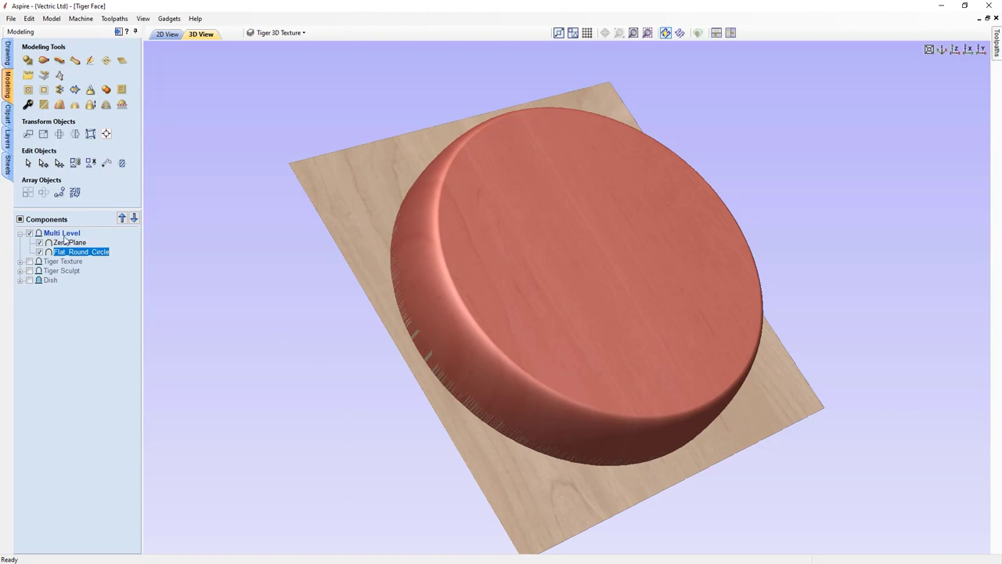
Step: Show the Tiger Texture and Tiger Sculpt levels together with Multi Level
mouse_move(67, 239)
mouse_move(38, 261)
mouse_move(41, 284)
left_click(30, 262)
left_click(30, 271)
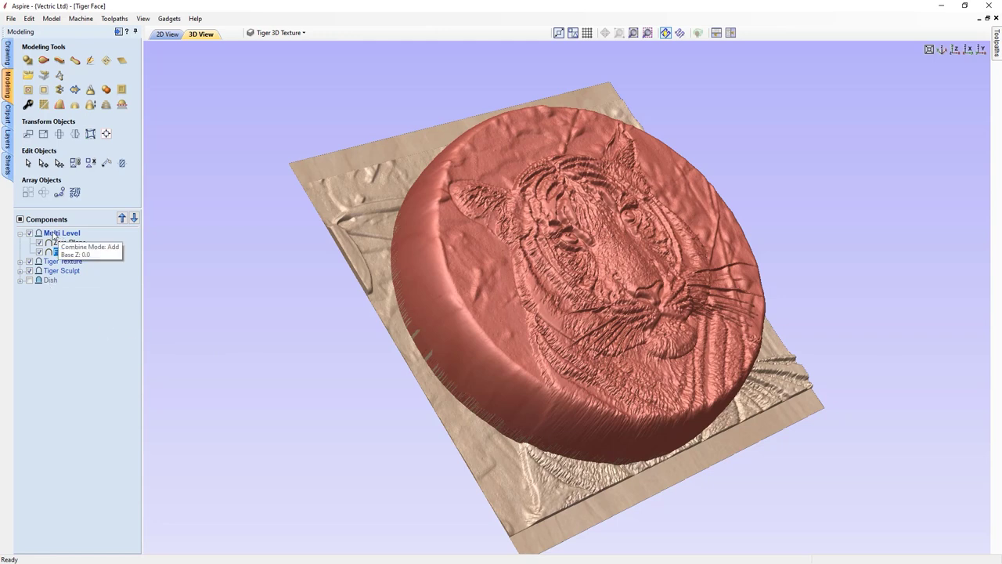
Step: Change the combine mode of the whole Multi Level to Multiply
left_click(57, 234)
right_click(53, 234)
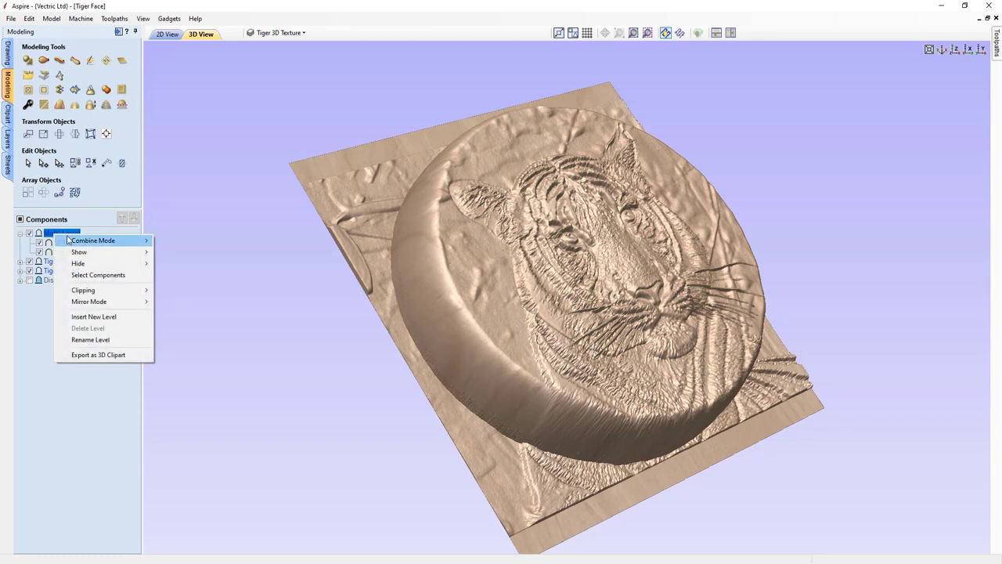
mouse_move(110, 240)
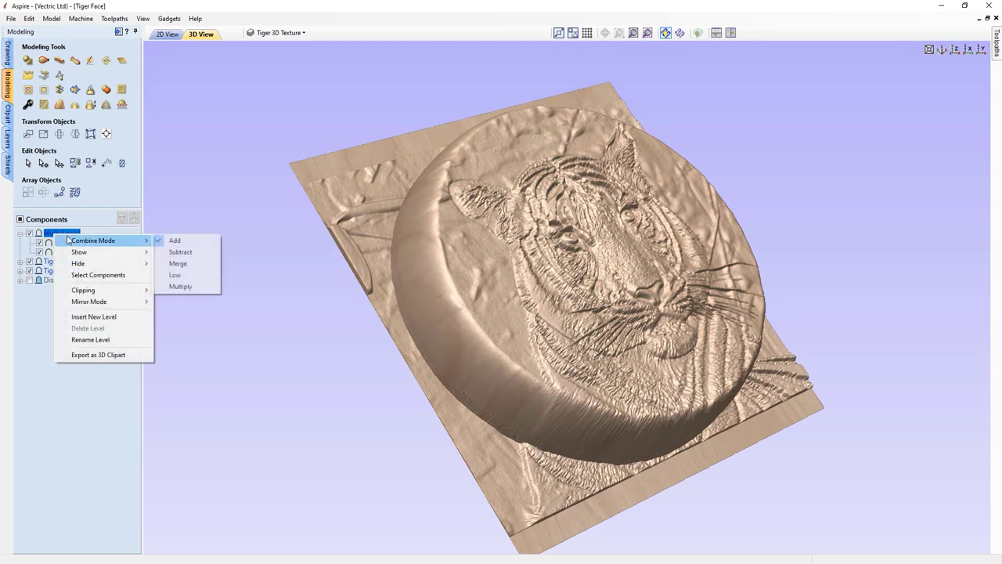
left_click(180, 287)
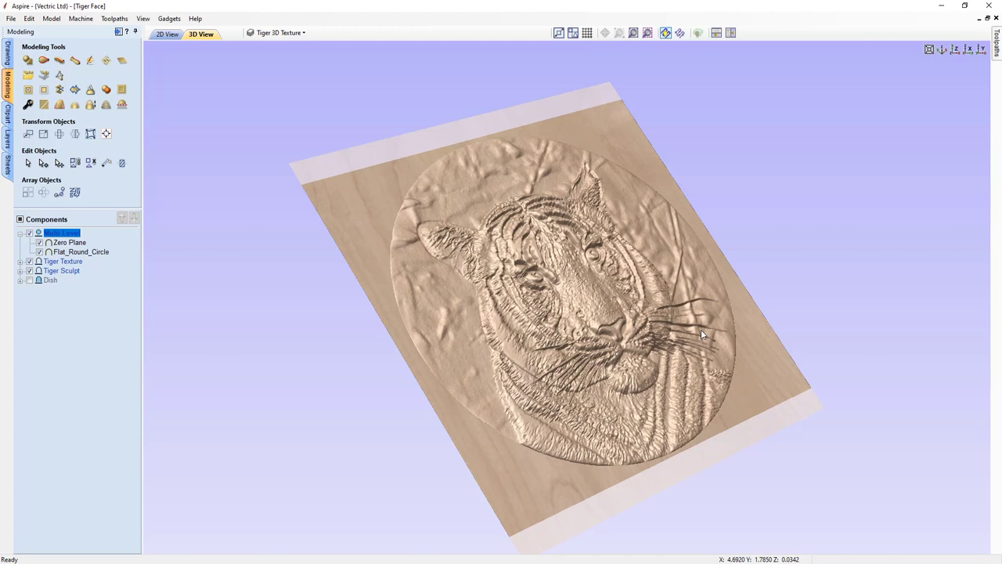
Step: Show the Dish level, check the combined model from above and collapse Multi Level
left_click(29, 281)
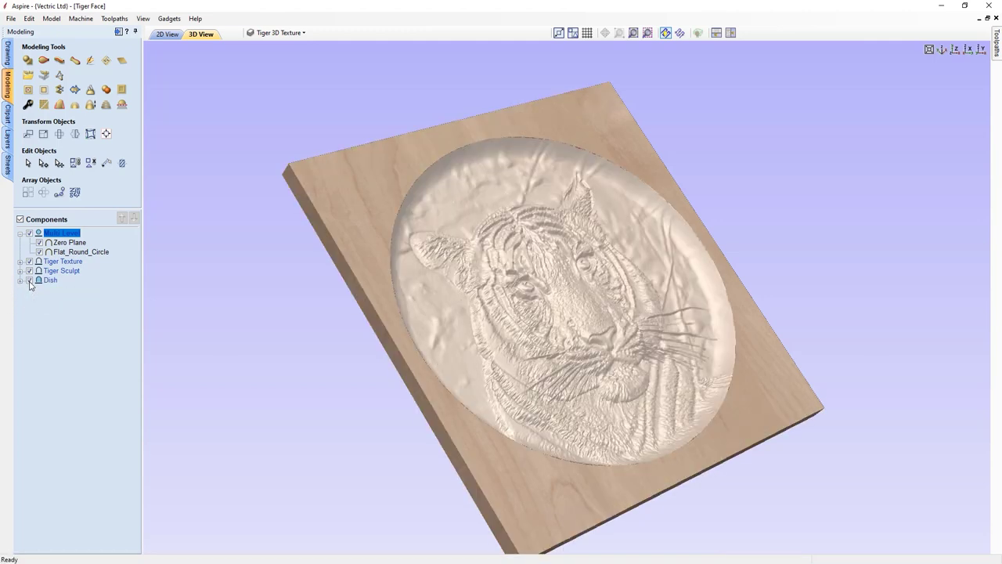
left_click_drag(486, 392, 556, 386)
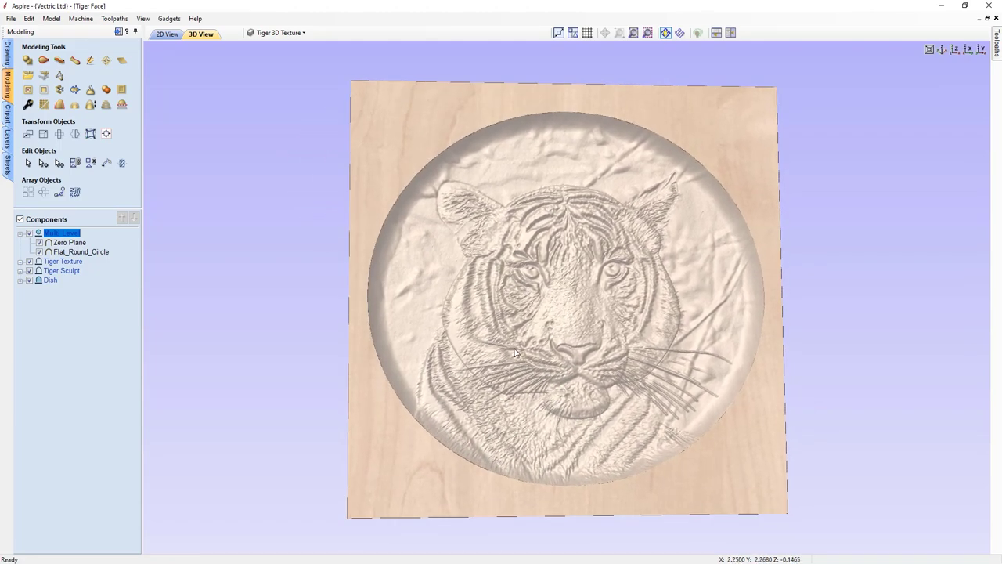
left_click(956, 51)
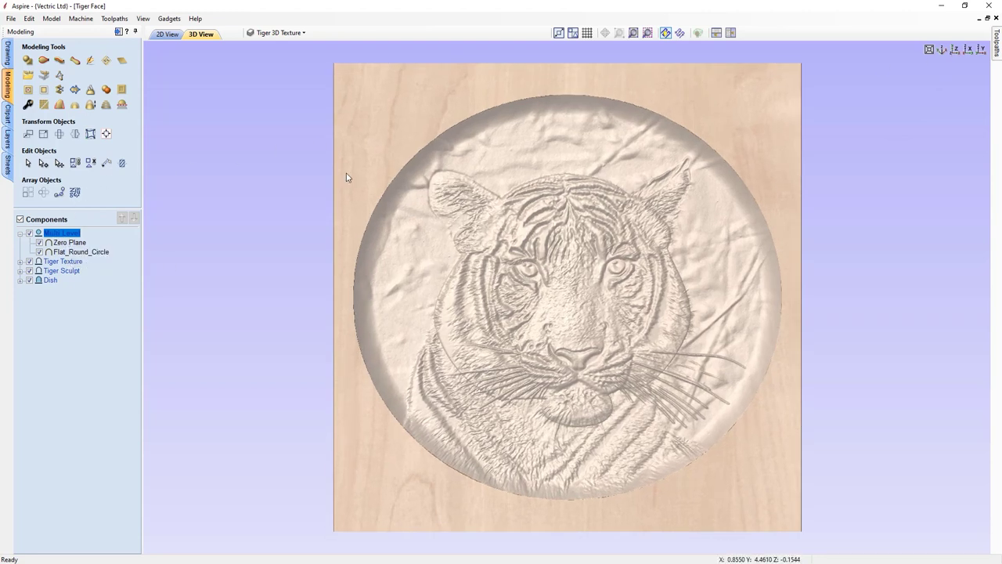
left_click(18, 233)
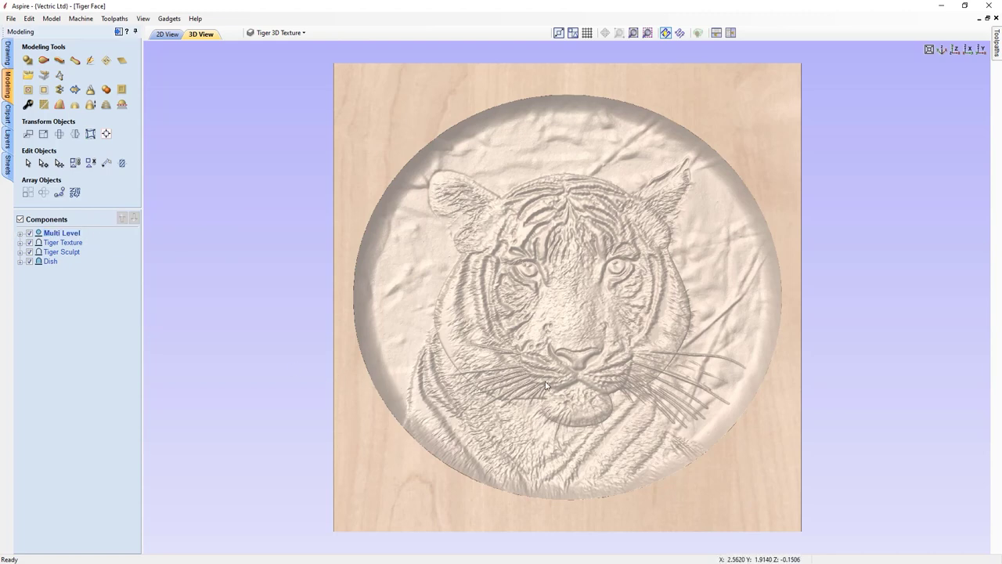
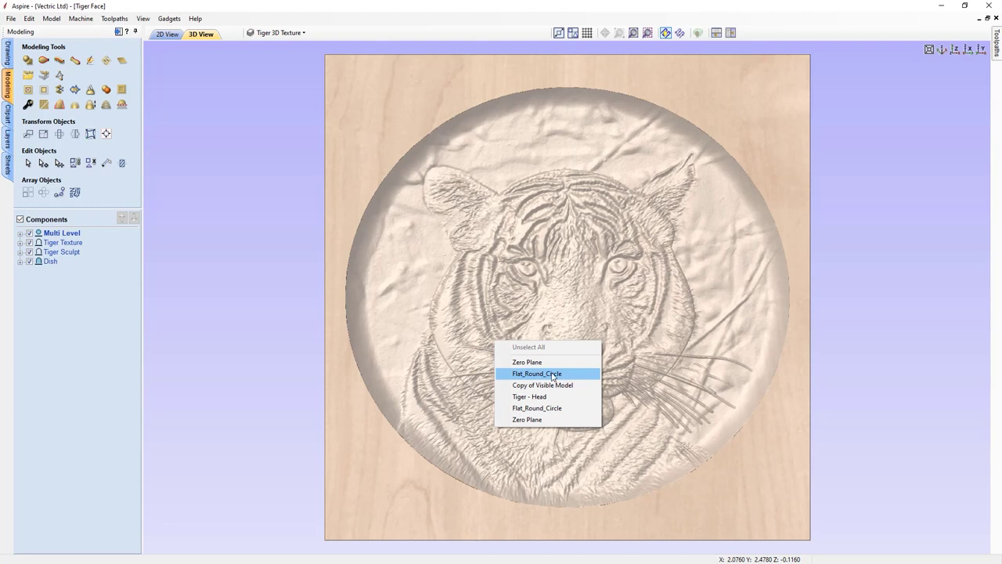
Step: Show the 2D and 3D views side by side and create a vector boundary around the Dish level's Flat_Round_Circle component
left_click(530, 374)
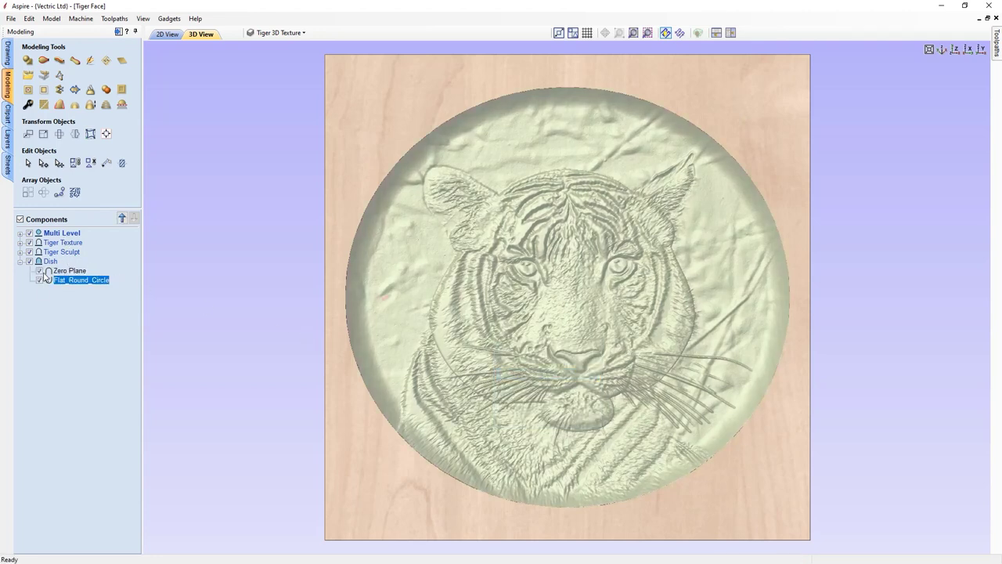
mouse_move(61, 283)
left_click(731, 34)
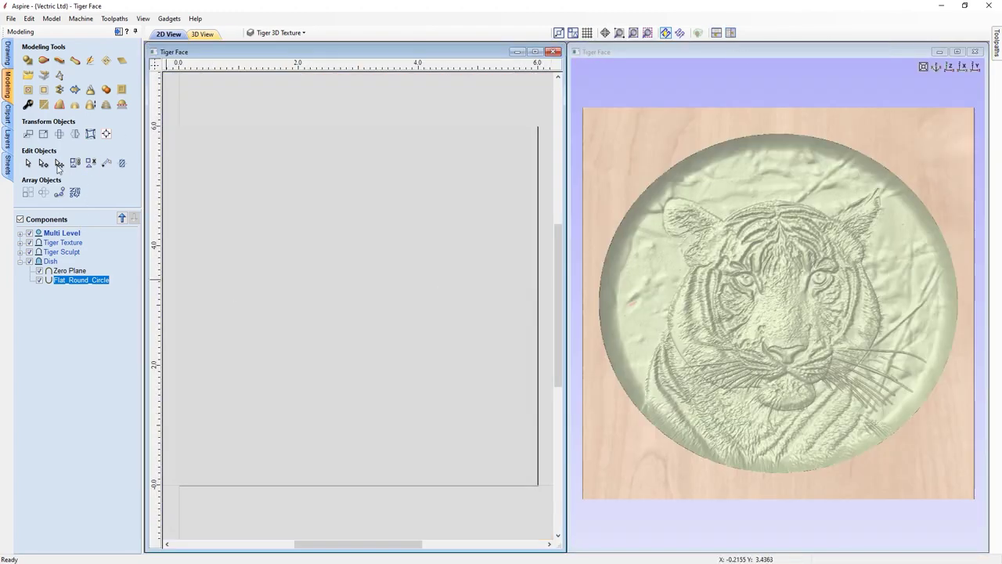
left_click(74, 90)
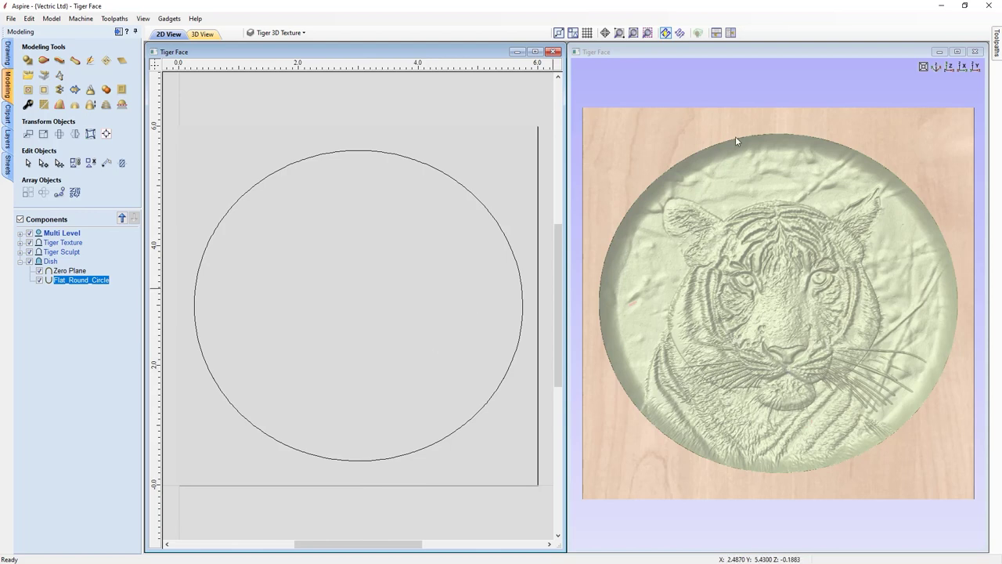
right_click(715, 218)
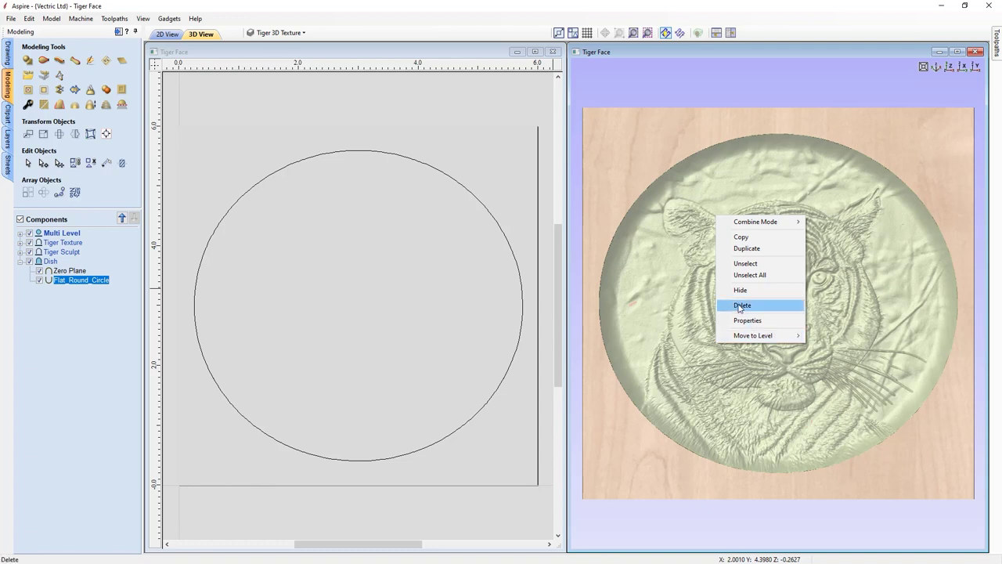
left_click(677, 103)
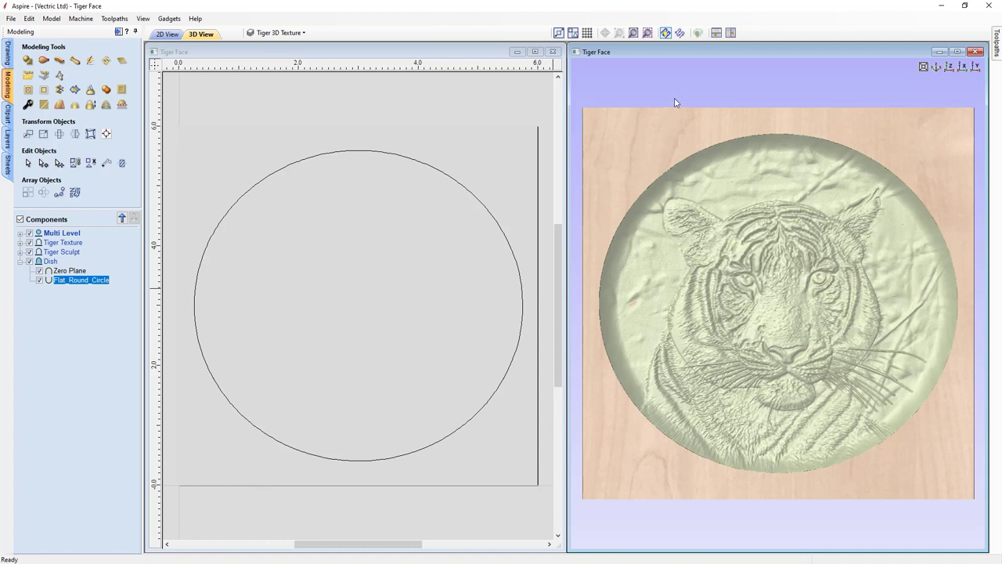
right_click(780, 289)
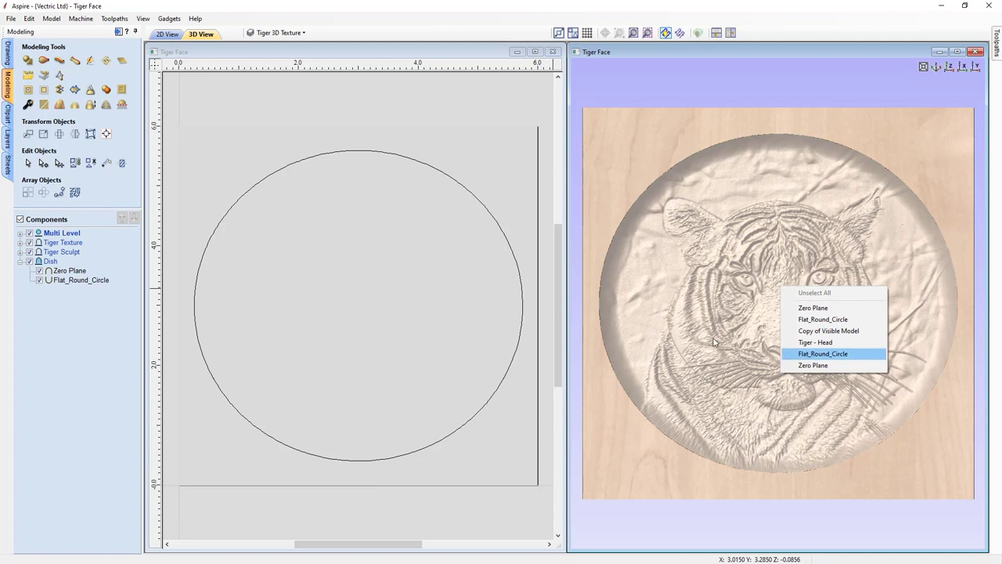
left_click(656, 518)
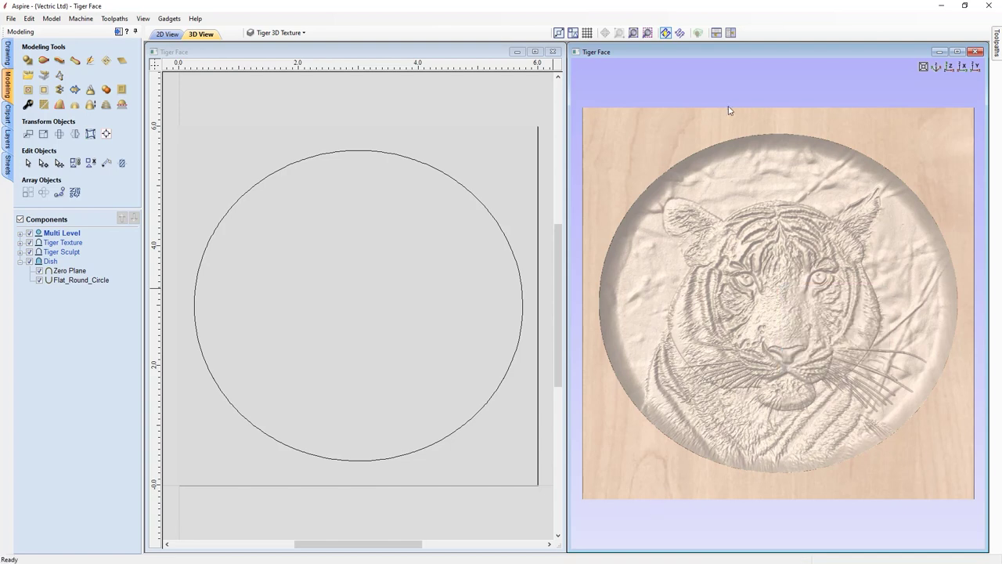
Step: Keep the toolpath tools docked open and arrange the 2D and 3D views side by side next to them
mouse_move(996, 45)
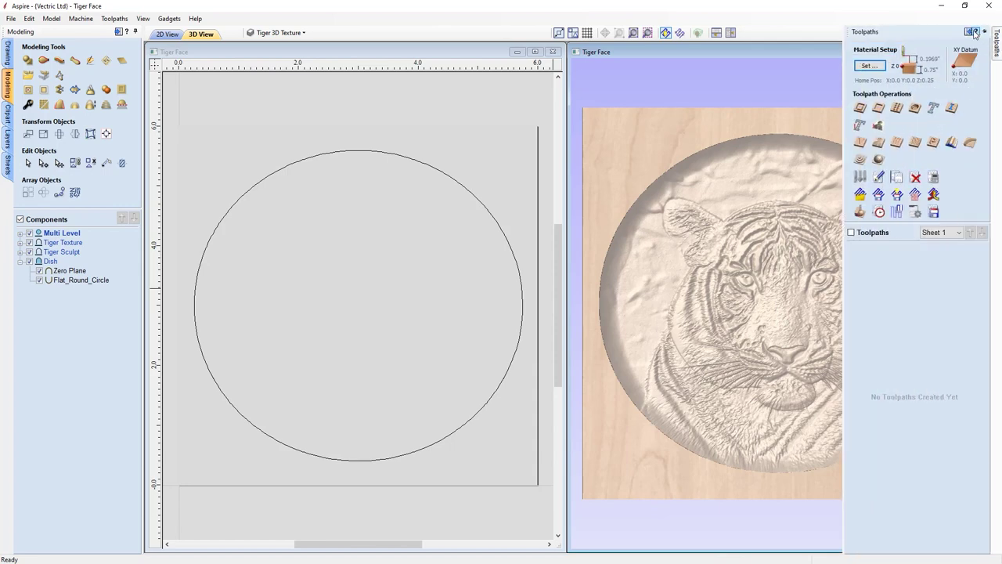
left_click(972, 32)
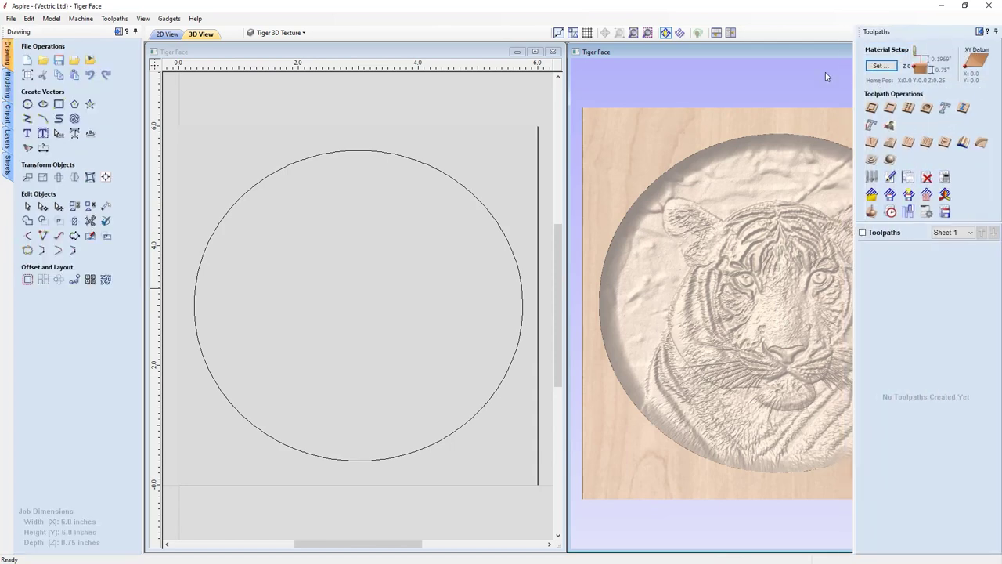
left_click(732, 33)
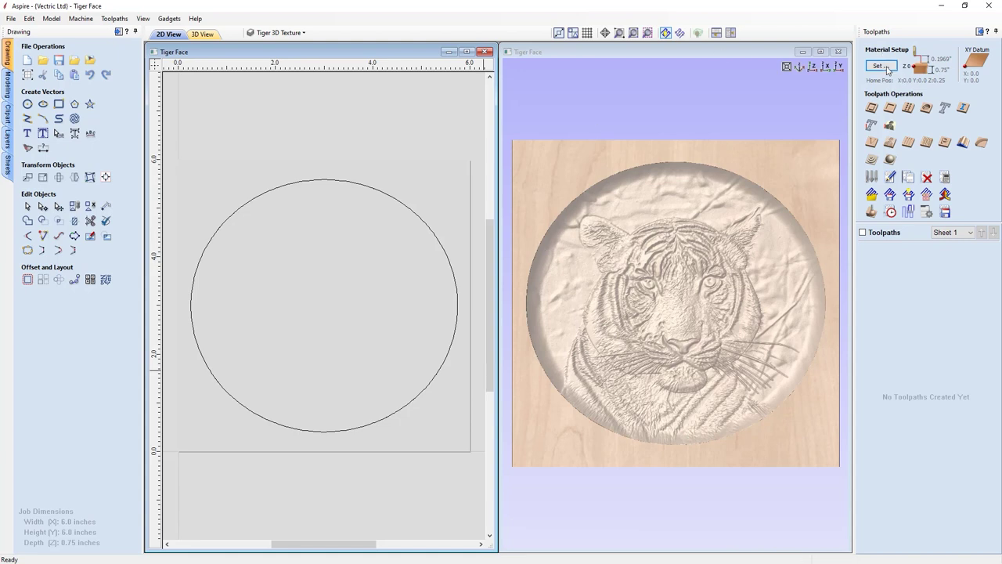
Step: Position the model at the top of the 0.75 inch material in the material setup and accept the settings
left_click(881, 66)
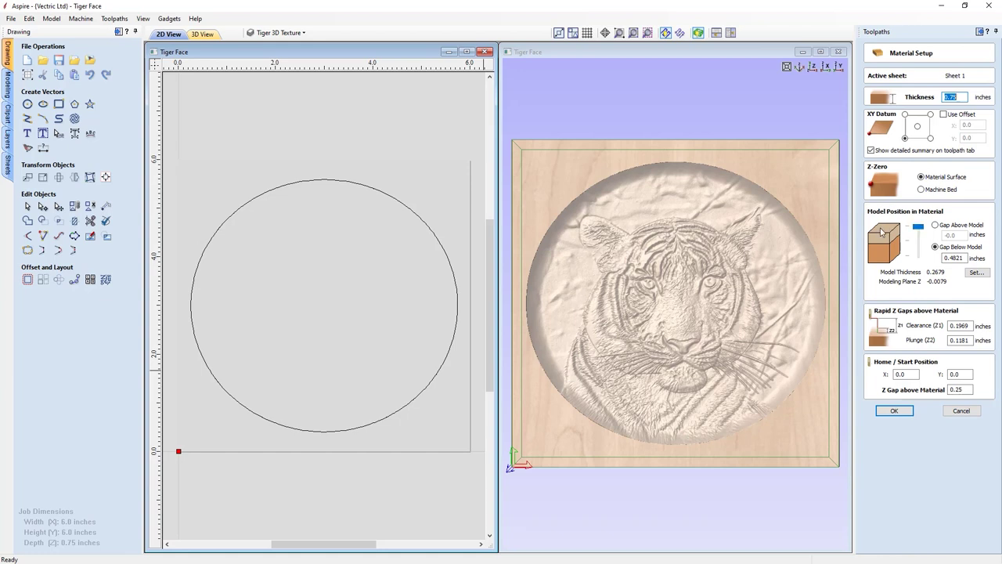
left_click(921, 231)
left_click(893, 410)
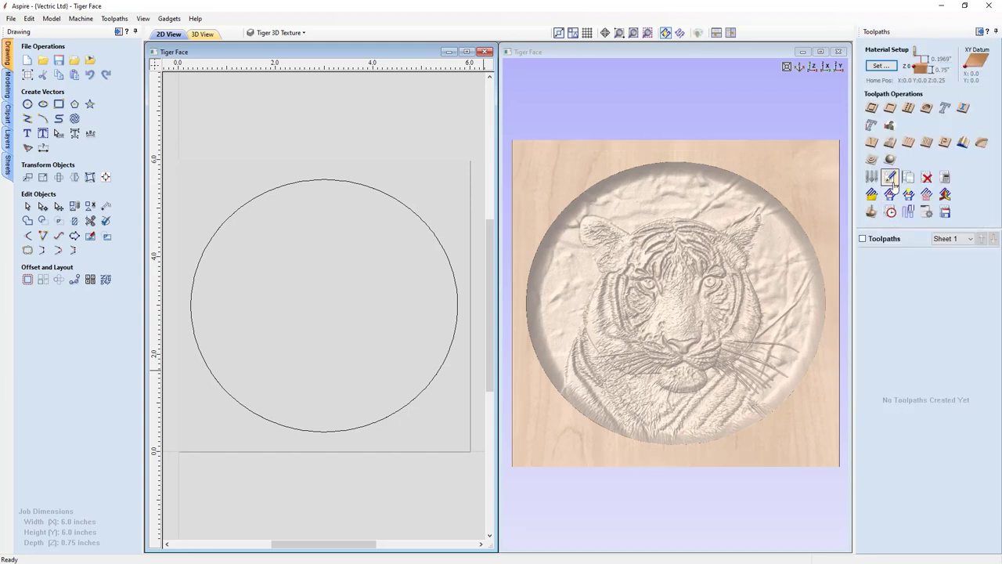
Step: Calculate a Z Level rough machining toolpath named 3D Roughing with the 1/4" end mill, limited to the circle vector
left_click(871, 161)
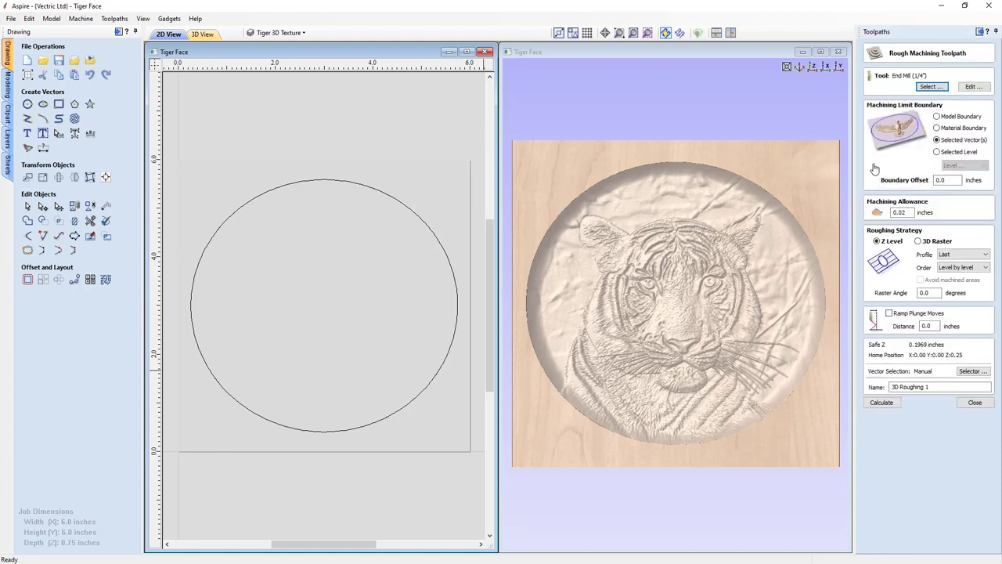
left_click(412, 214)
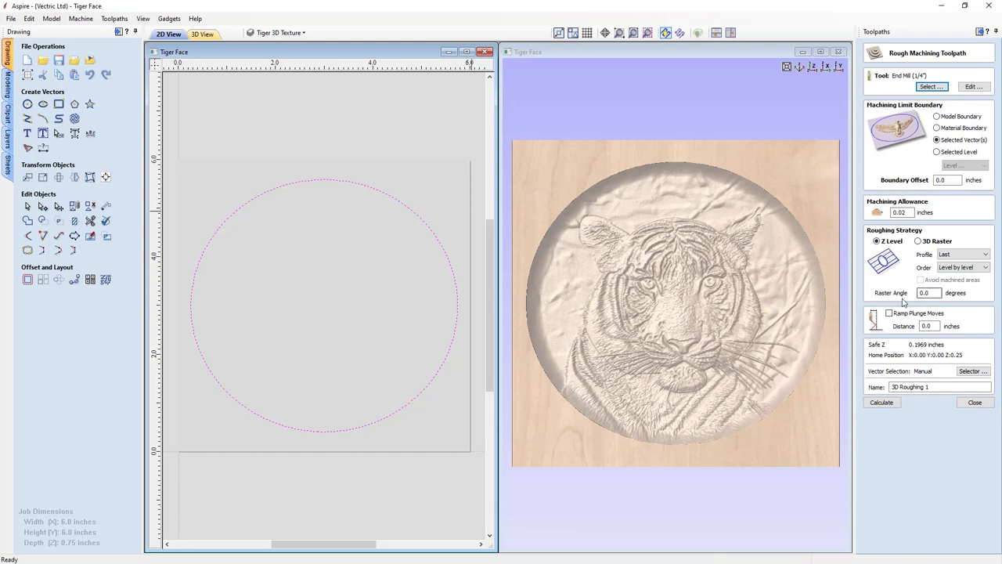
double_click(927, 387)
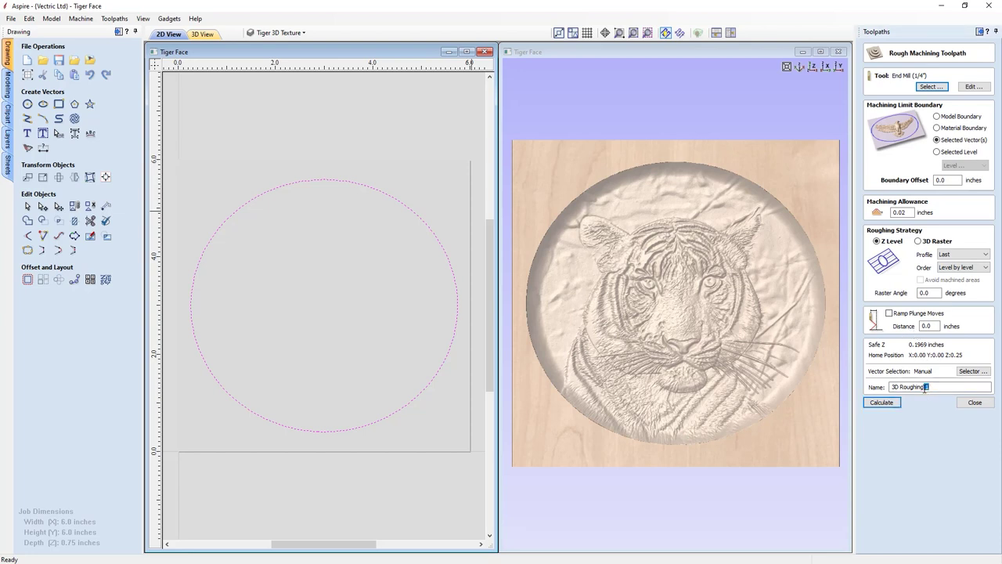
left_click(881, 403)
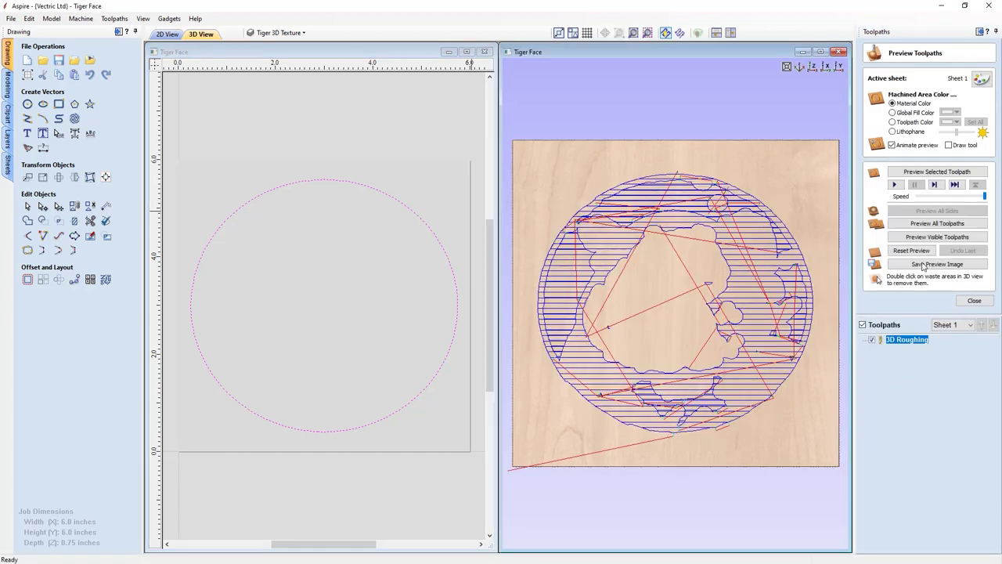
Step: Preview the visible roughing toolpath in 3D, inspect the simulated cut and close the preview
left_click(917, 239)
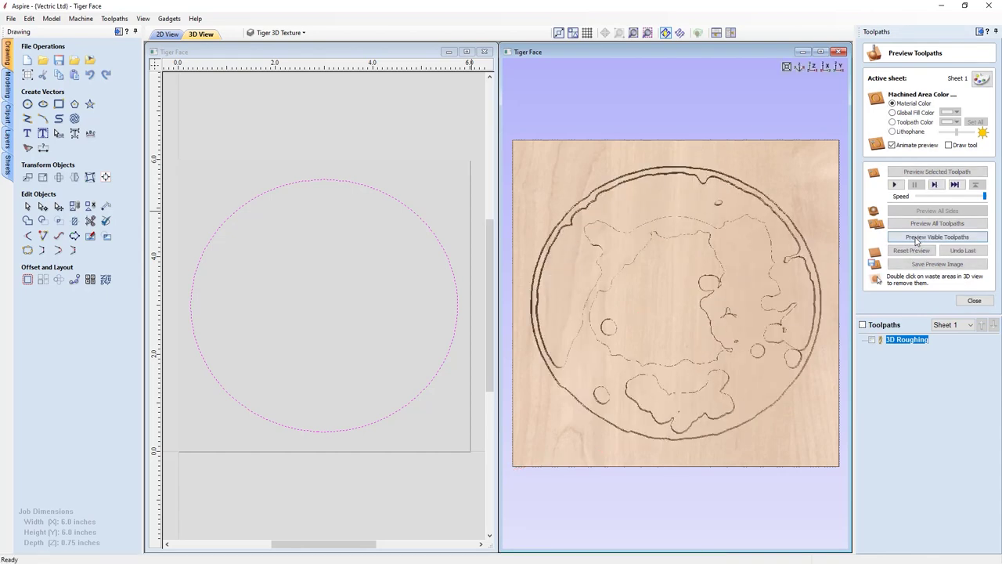
left_click_drag(681, 314, 716, 382)
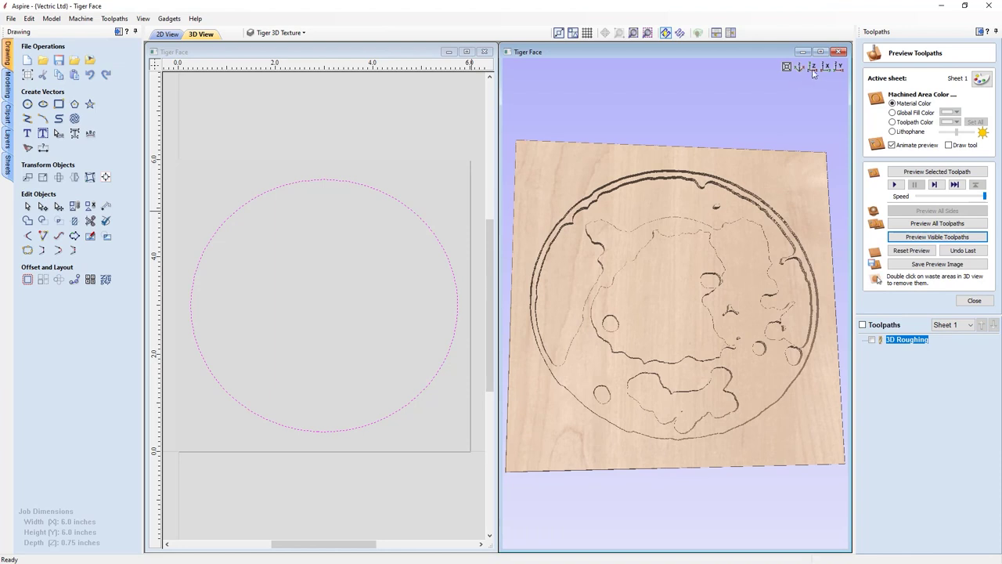
left_click(812, 67)
left_click(973, 300)
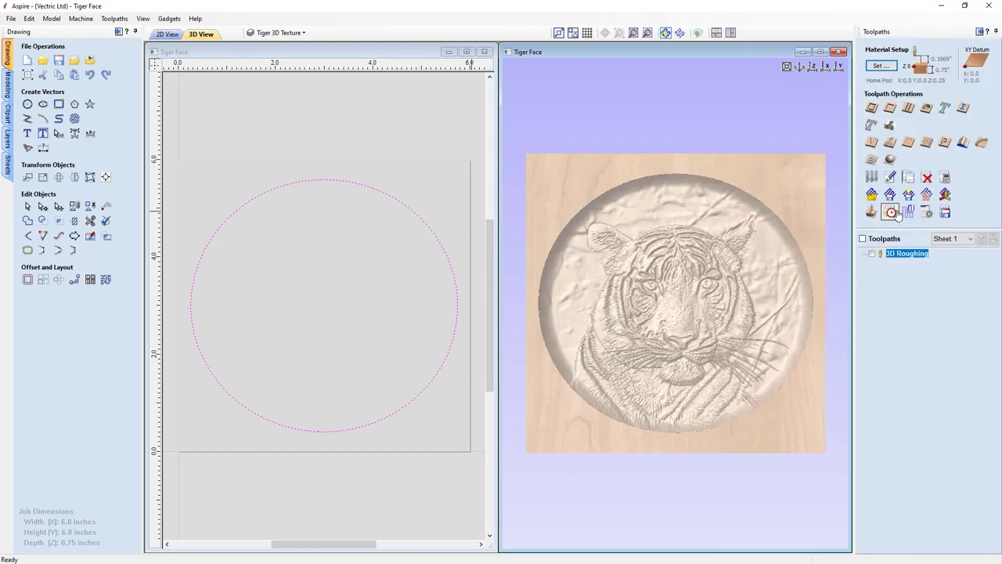
Step: Start a finish machining toolpath with the 1/8" ball nose, limited to the selected circle vector with a boundary offset of 0
left_click(891, 160)
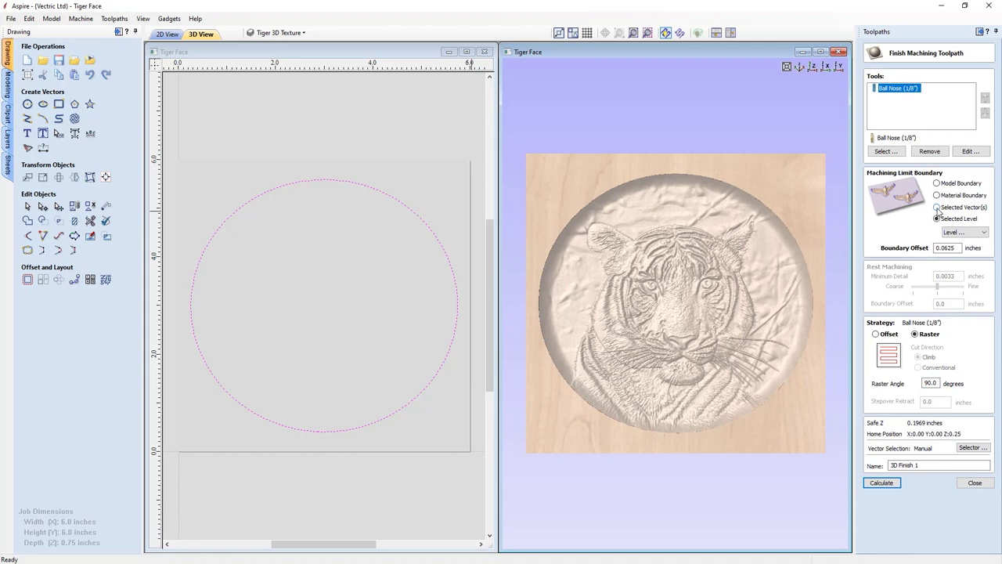
left_click(938, 207)
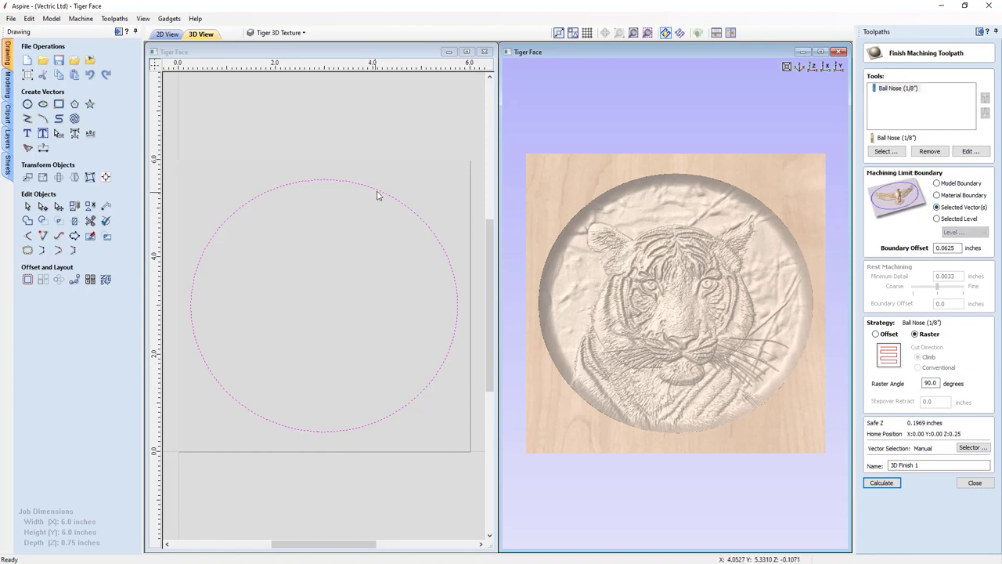
left_click_drag(959, 248, 915, 249)
type("0")
Step: Use the Offset strategy with a stepover retract of 0.01 inches, name the toolpath 3D Finish and calculate it
left_click(876, 335)
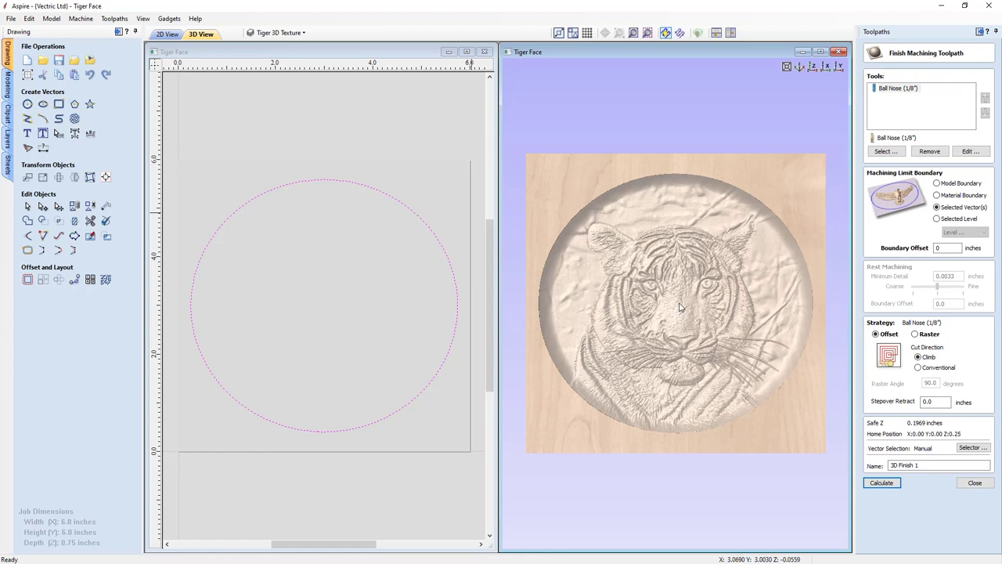
left_click(936, 405)
type("1")
double_click(916, 465)
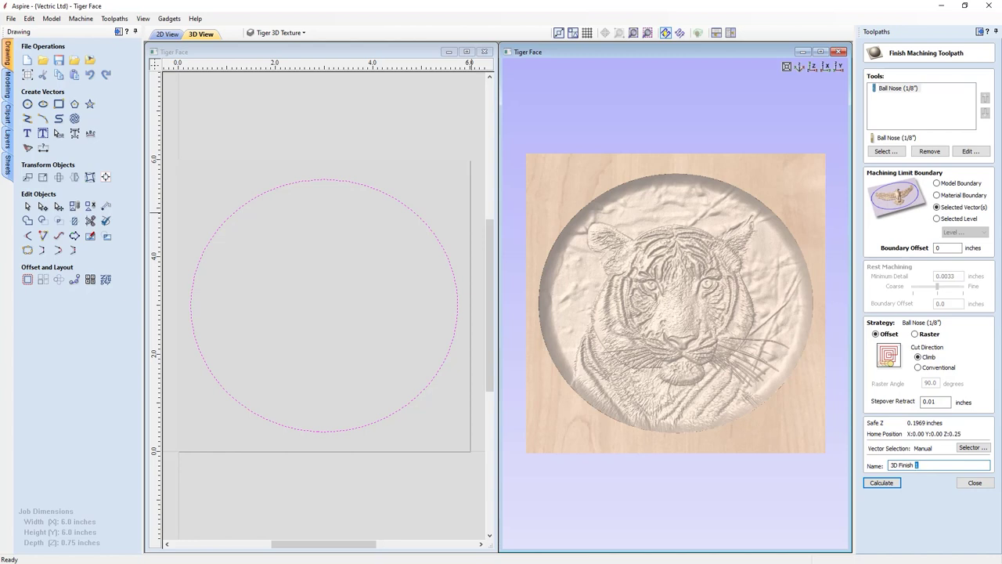
left_click(885, 483)
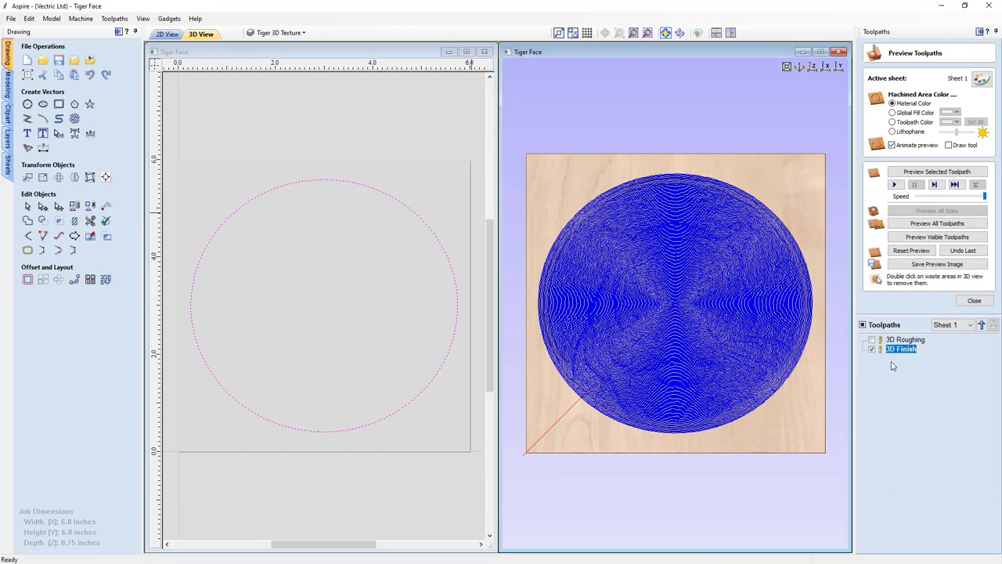
Step: Preview the finishing cut, inspect the carved tiger in an enlarged 3D view, close the preview and look straight down on the model
left_click(922, 238)
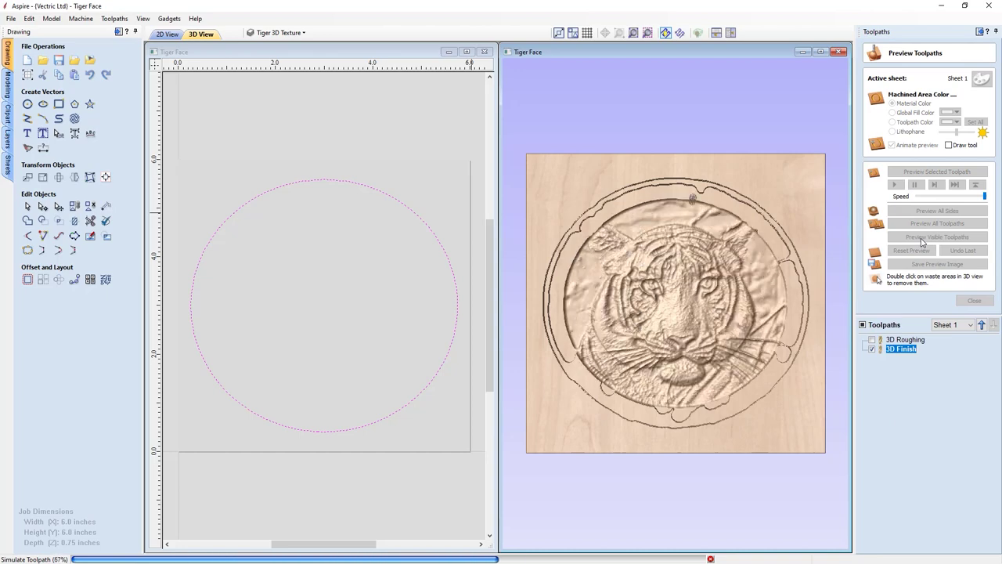
left_click_drag(646, 408, 679, 350)
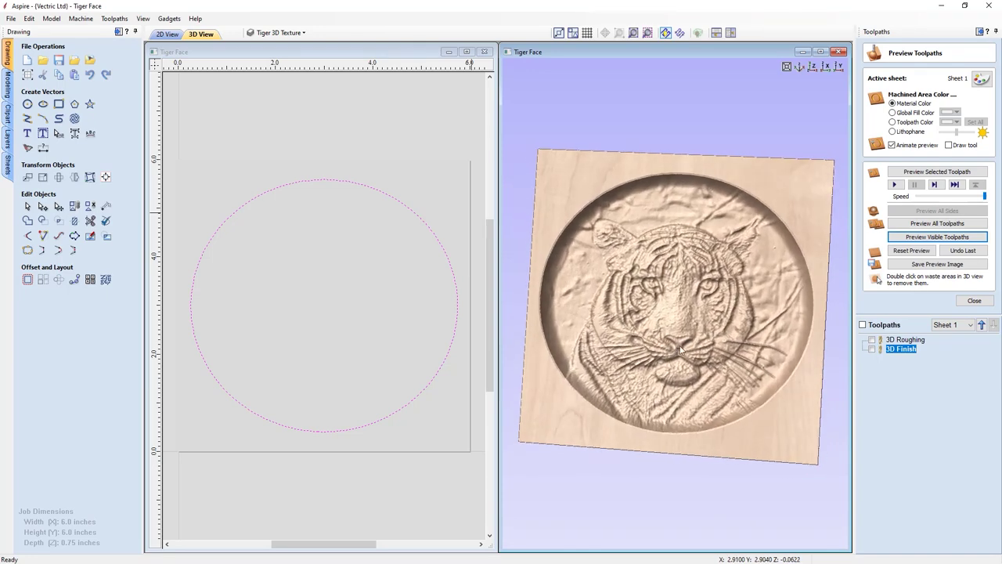
left_click(820, 52)
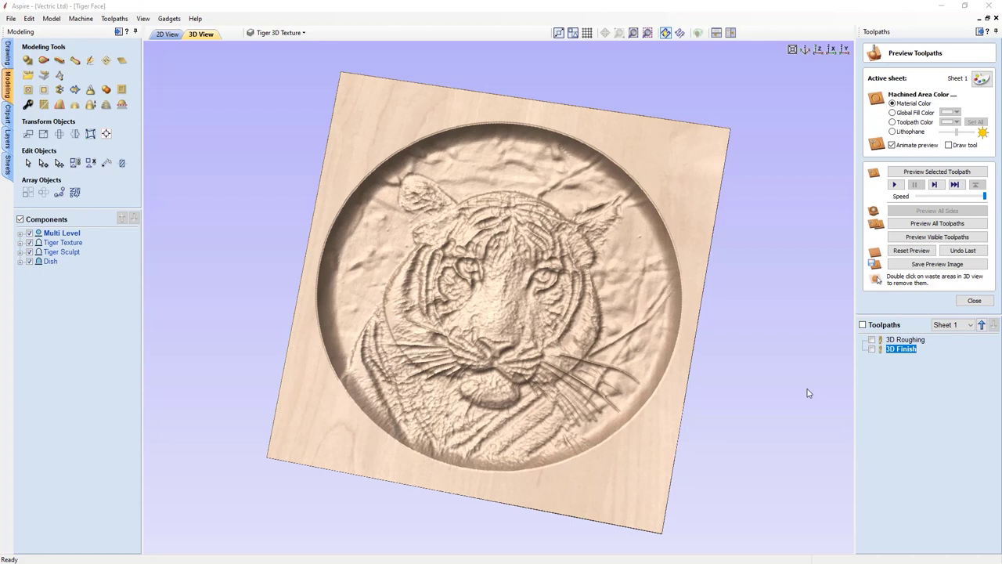
left_click(969, 301)
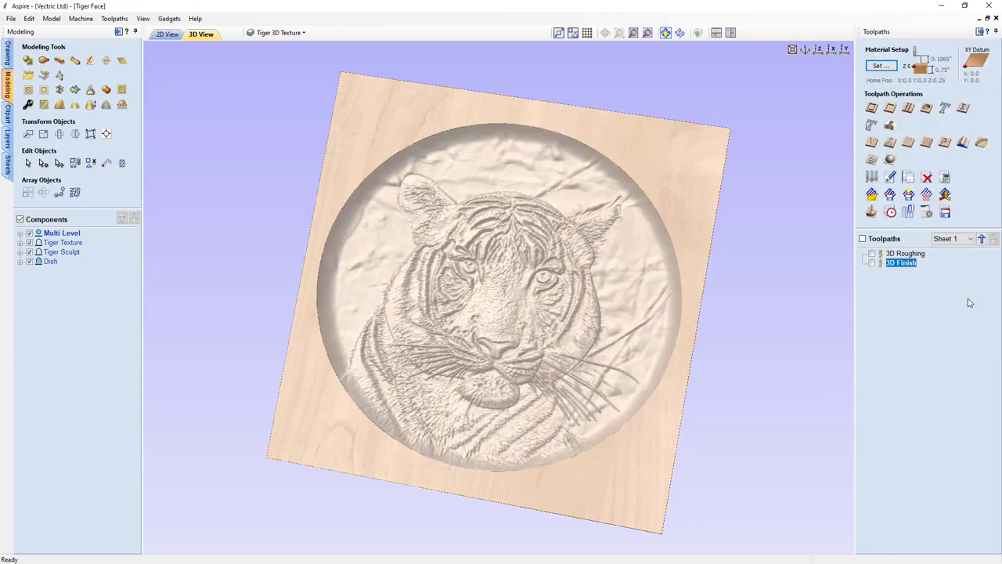
left_click(819, 50)
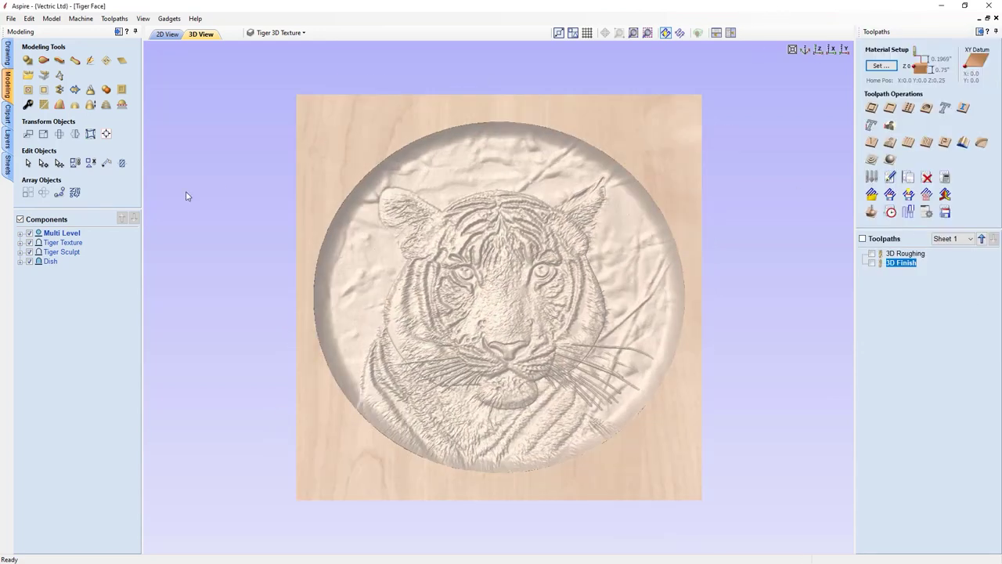
Step: In the 2D view, hide the Multi Level, Tiger Texture, Tiger Sculpt and Dish levels and deselect the circle vector
left_click(167, 34)
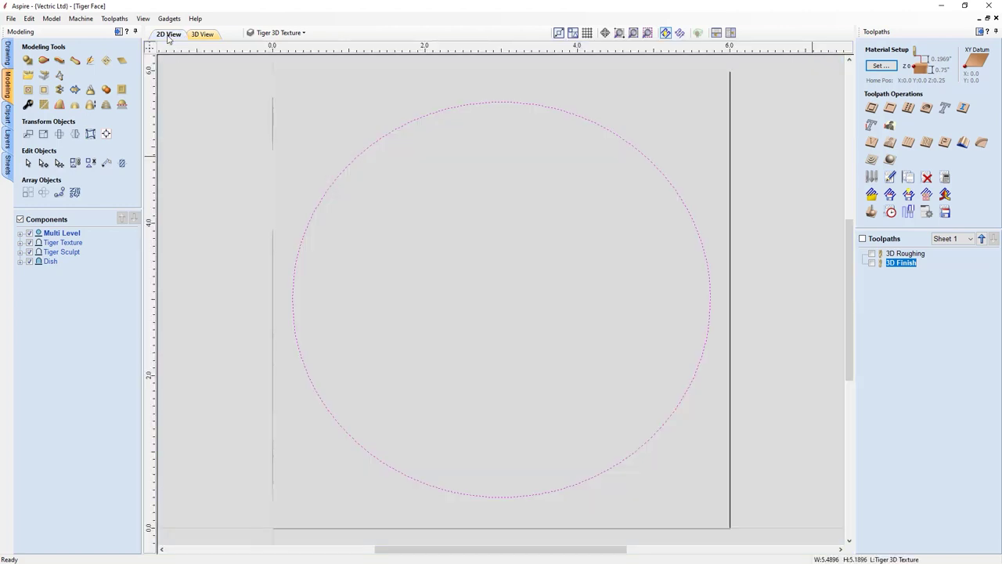
left_click(29, 242)
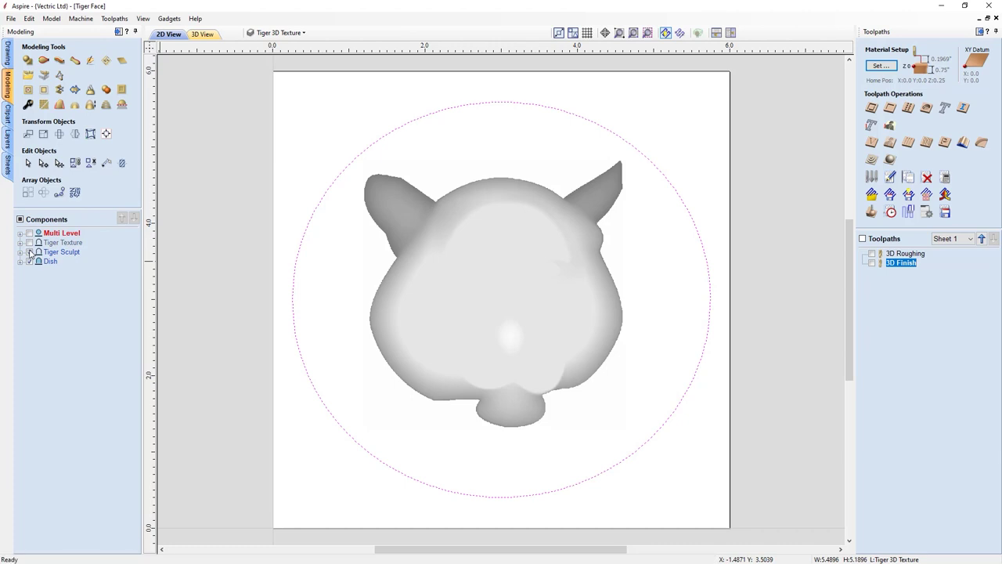
left_click(29, 251)
left_click(29, 261)
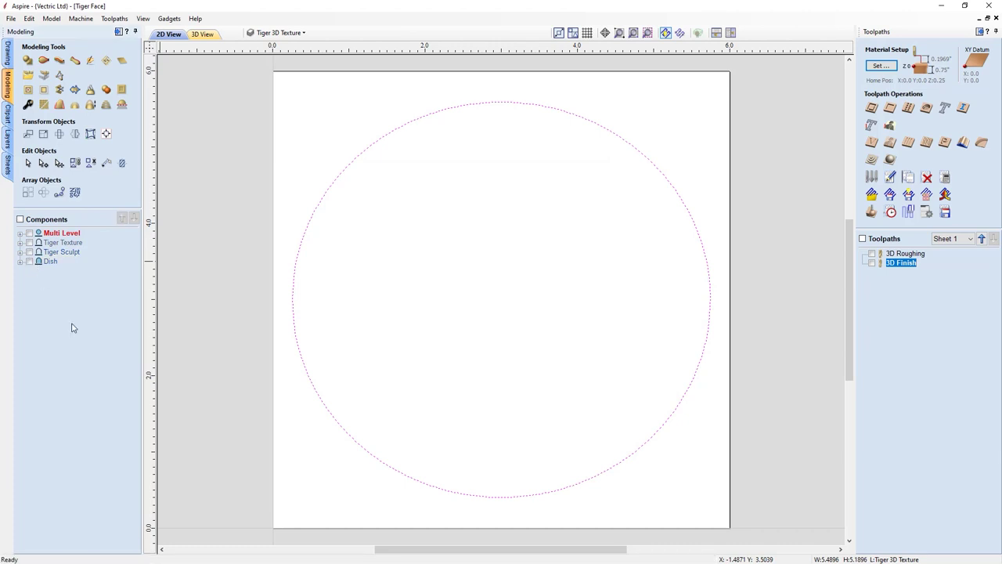
left_click(204, 307)
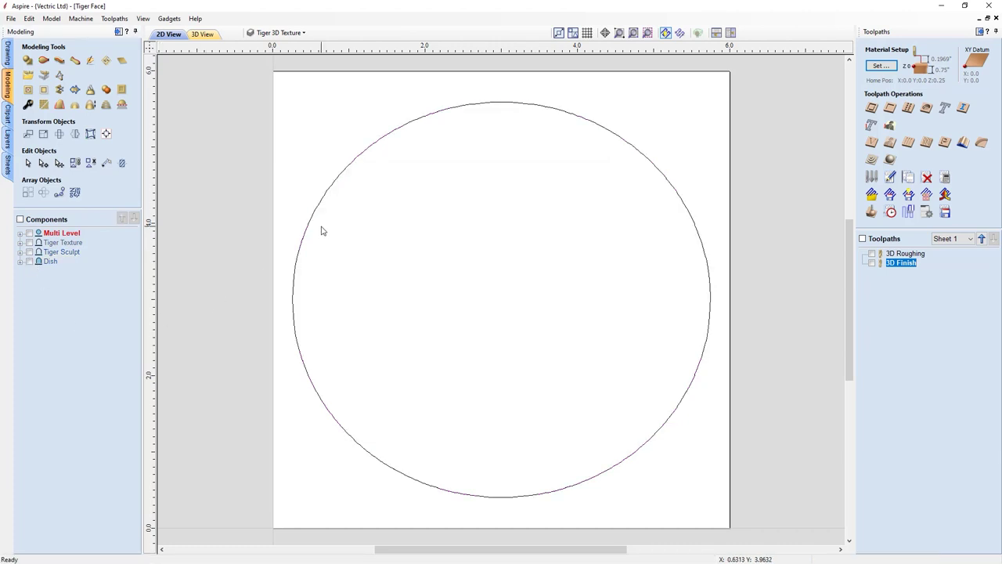
Step: Hide the Tiger 3D Texture layer, show the Tiger Outlines layer and make it the active layer
left_click(297, 32)
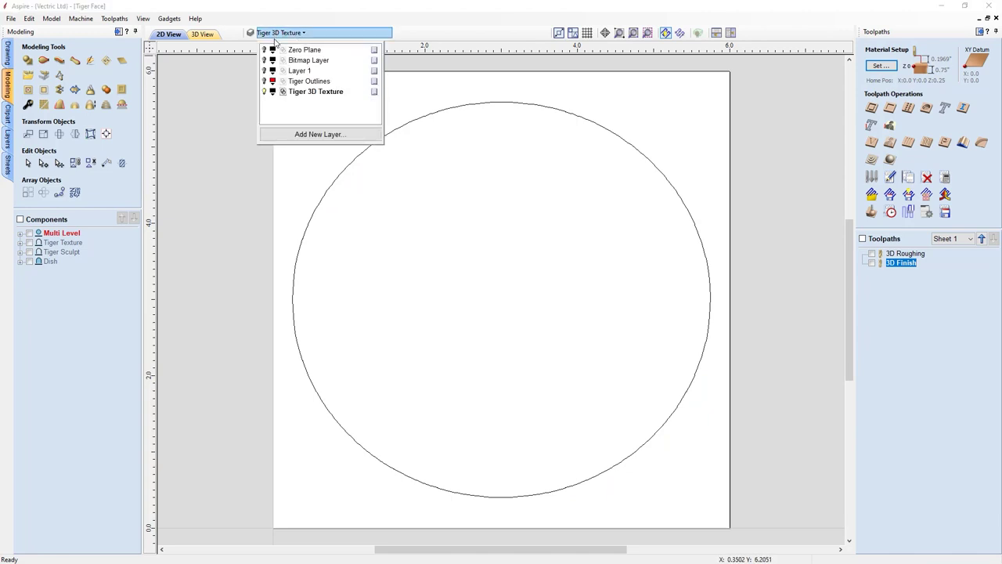
left_click(264, 92)
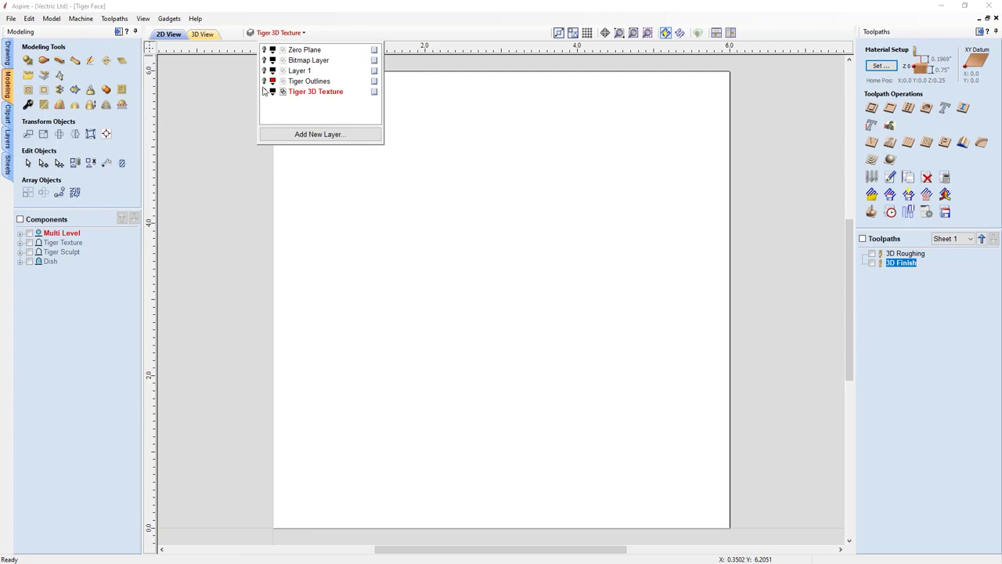
left_click(264, 81)
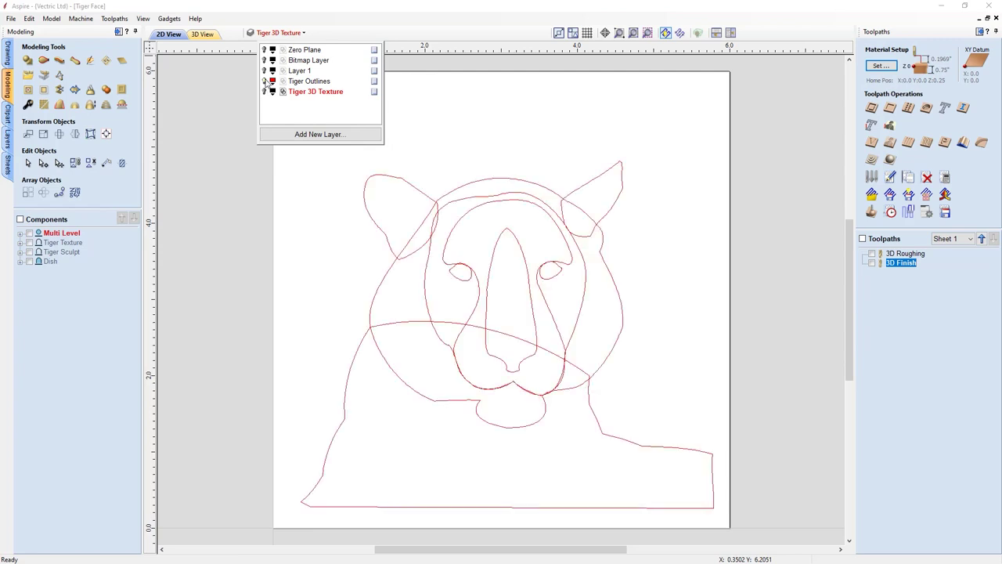
left_click(300, 82)
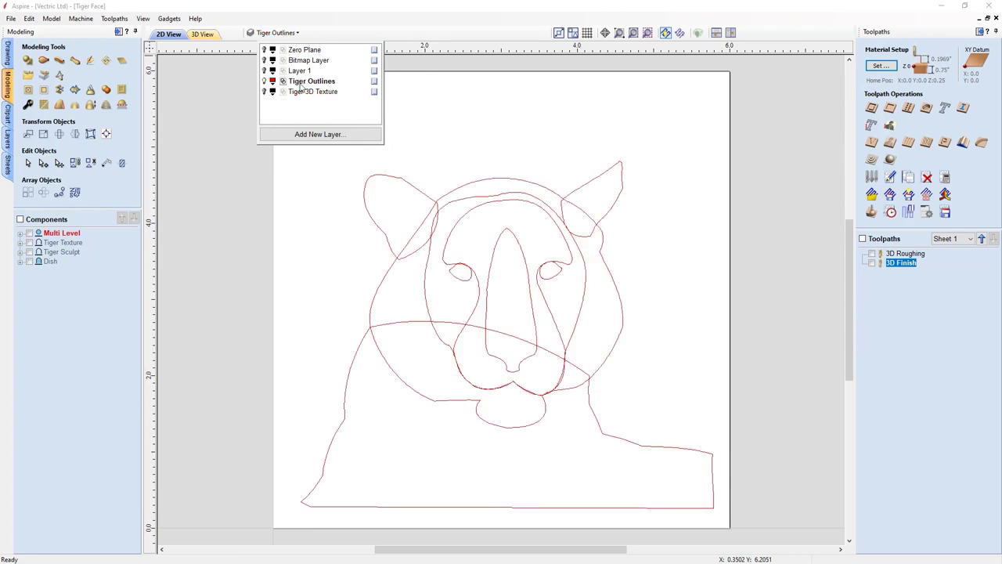
left_click(198, 278)
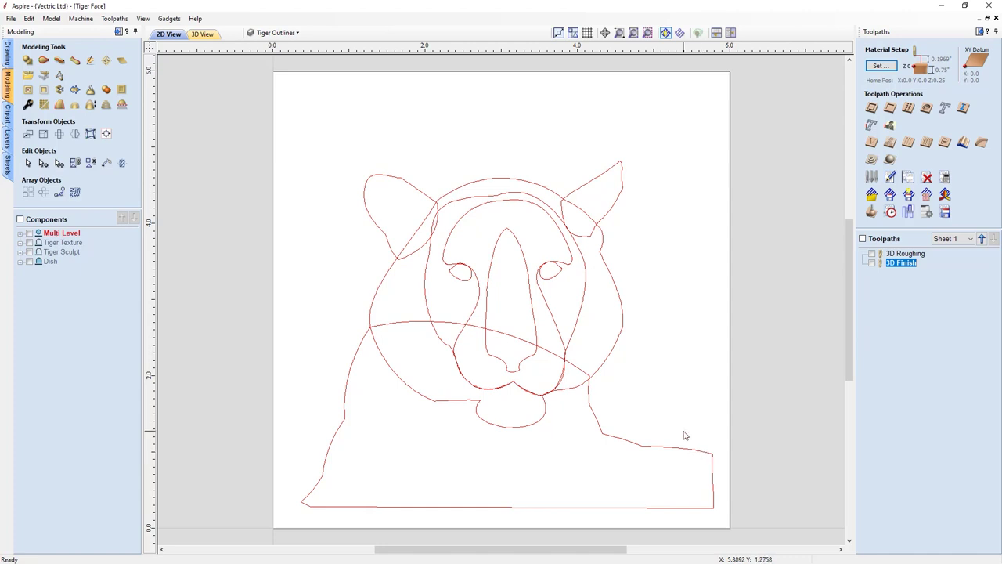
Step: Copy the head, both ear and body outlines of the tiger to a new layer named Laser
left_click(376, 296)
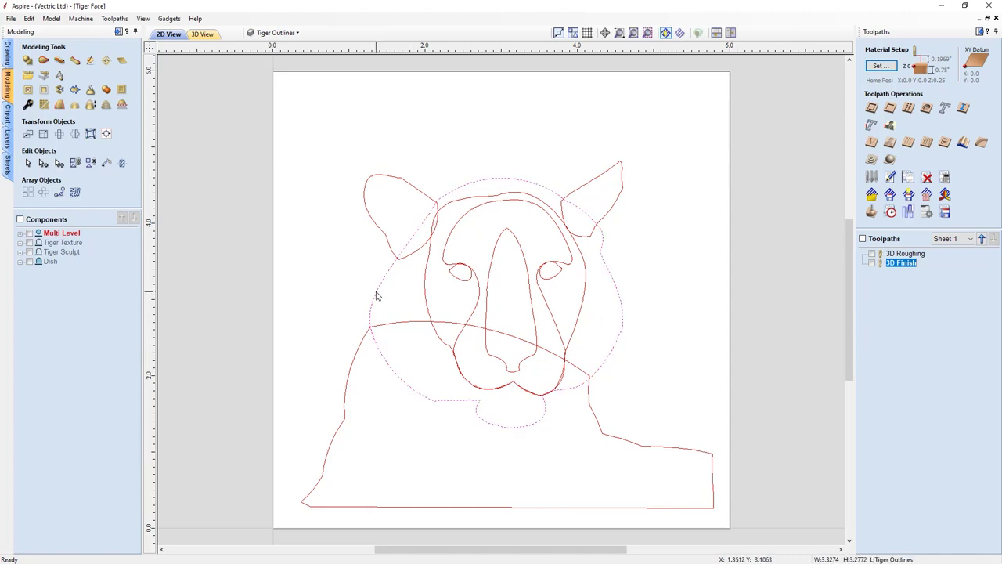
left_click(389, 249, "shift")
left_click(584, 190, "shift")
left_click(629, 445, "shift")
right_click(629, 445)
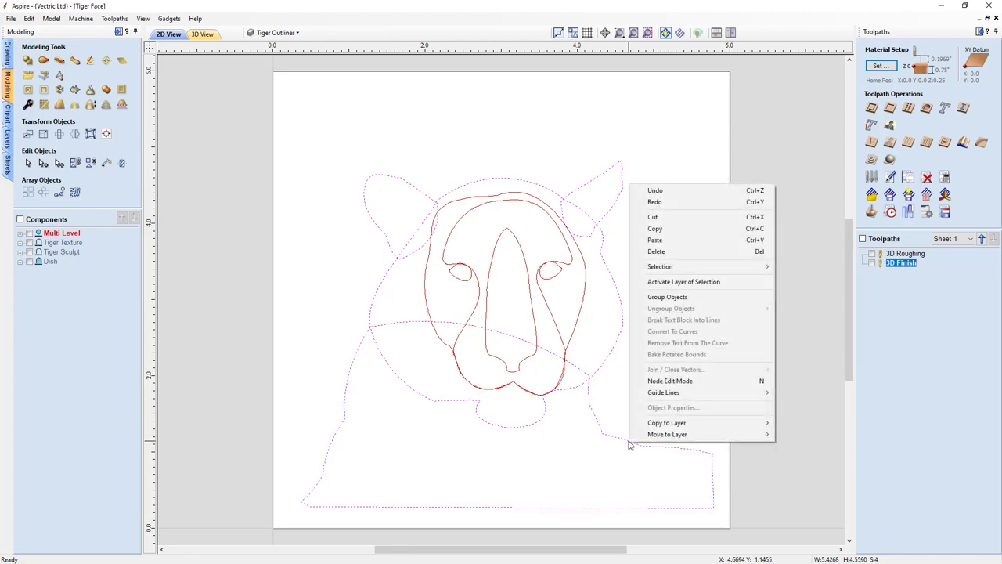
mouse_move(651, 426)
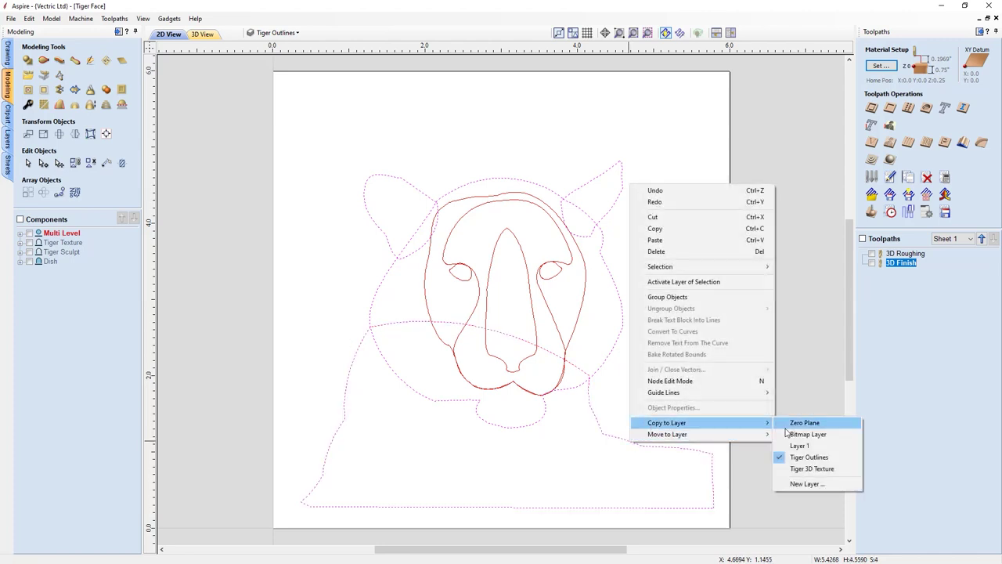
left_click(797, 485)
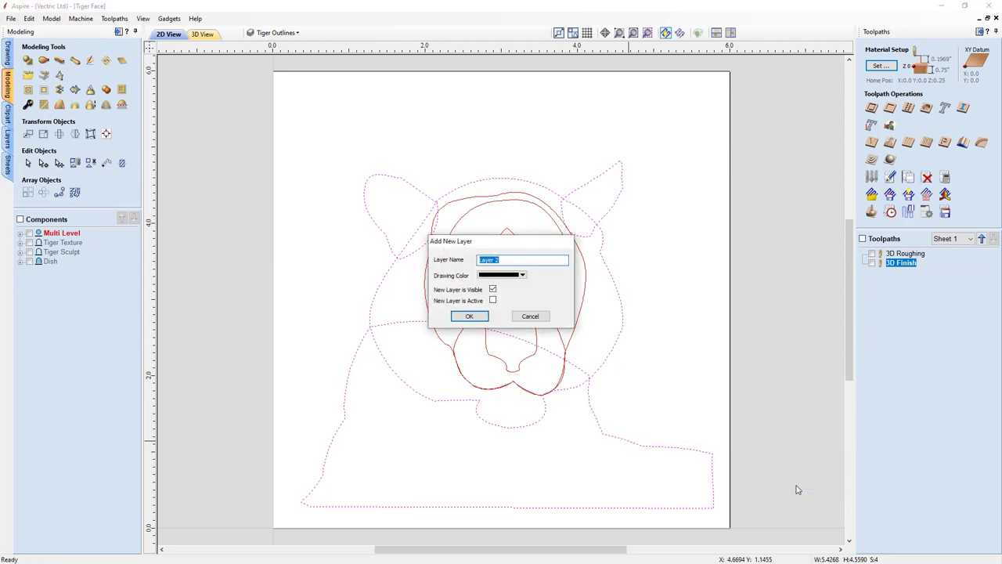
key("BackSpace")
left_click(469, 317)
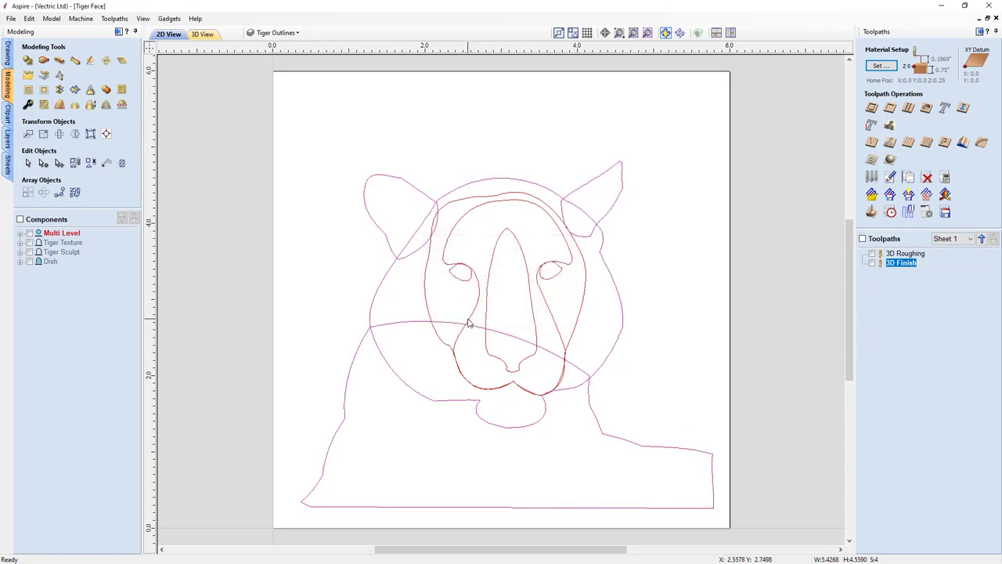
Step: Hide the Tiger Outlines layer and make Laser the active layer
left_click(289, 35)
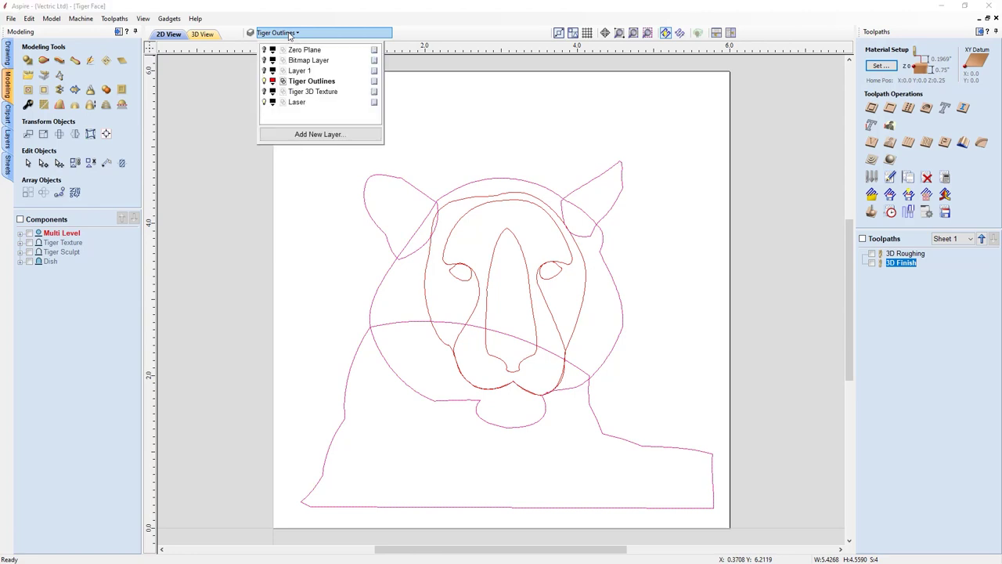
left_click(266, 82)
left_click(296, 103)
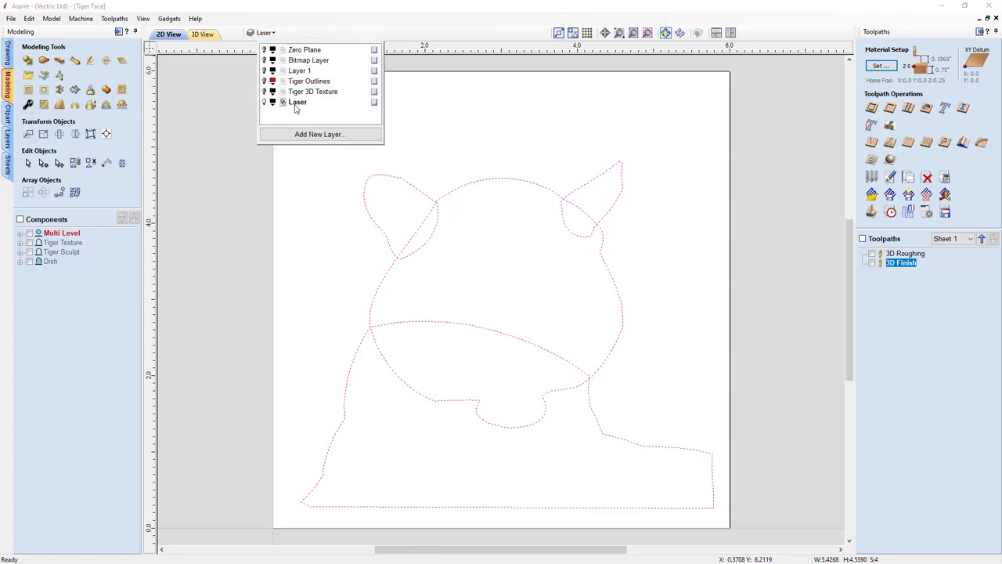
left_click(308, 183)
Step: Weld the copied head, ear and body outlines into a single tiger silhouette
left_click_drag(256, 120, 747, 517)
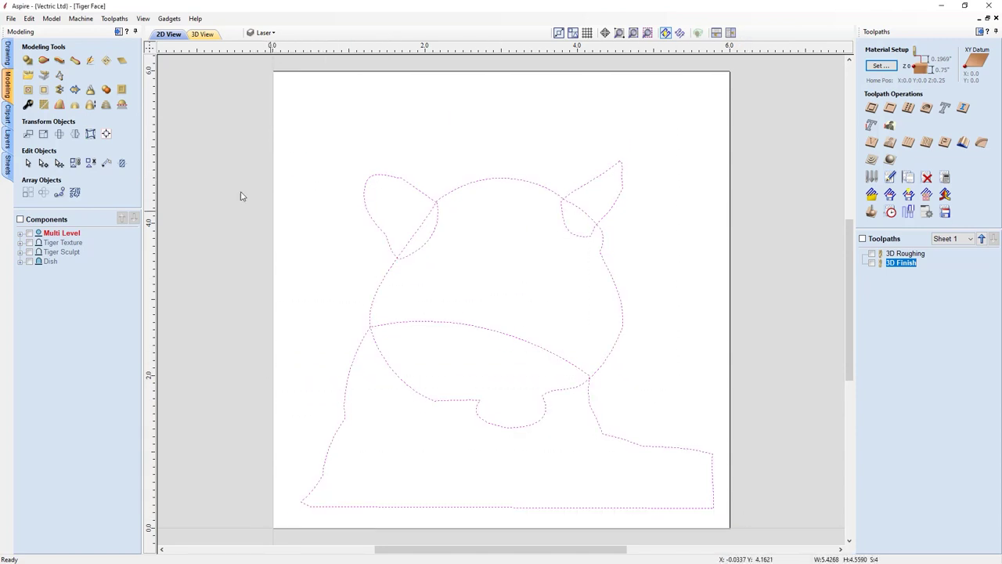
left_click(8, 55)
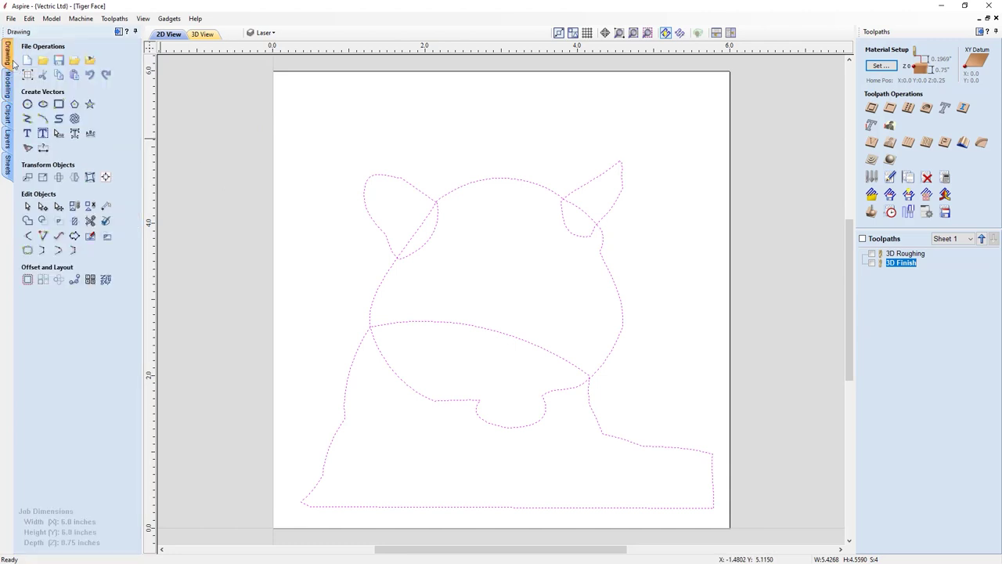
left_click(27, 220)
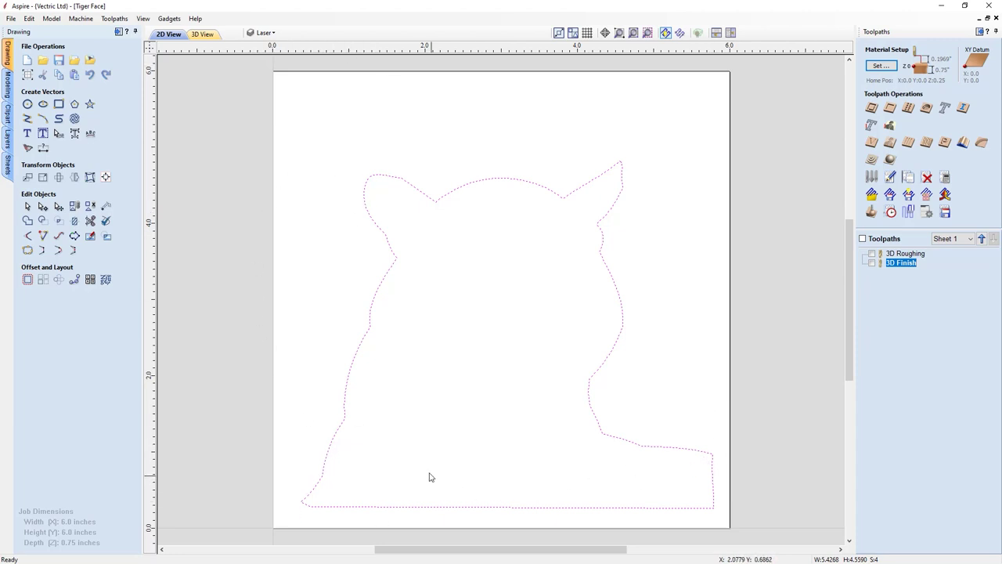
Step: Show the Tiger 3D Texture layer, copy its circle to the Laser layer and hide Tiger 3D Texture again
left_click(269, 38)
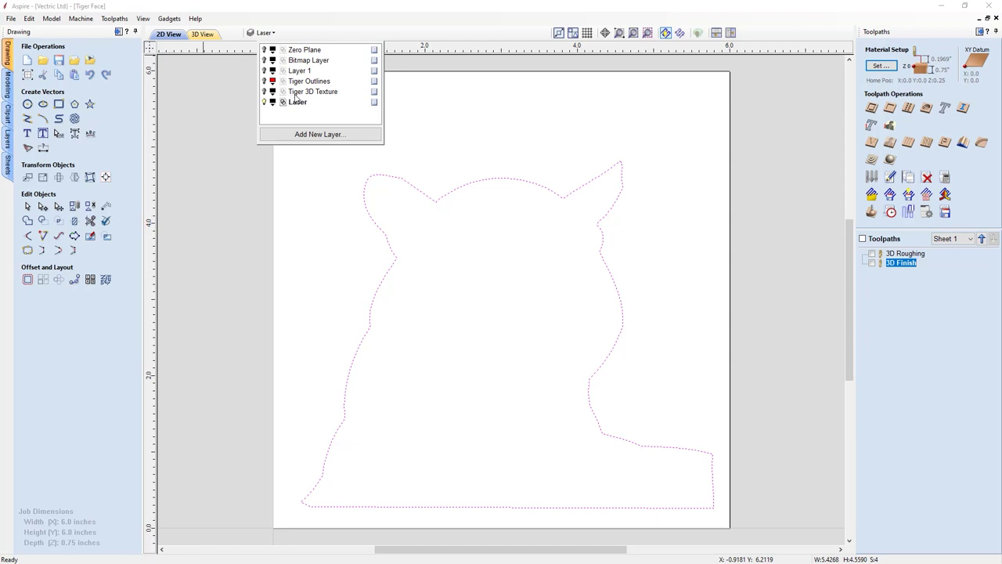
left_click(265, 92)
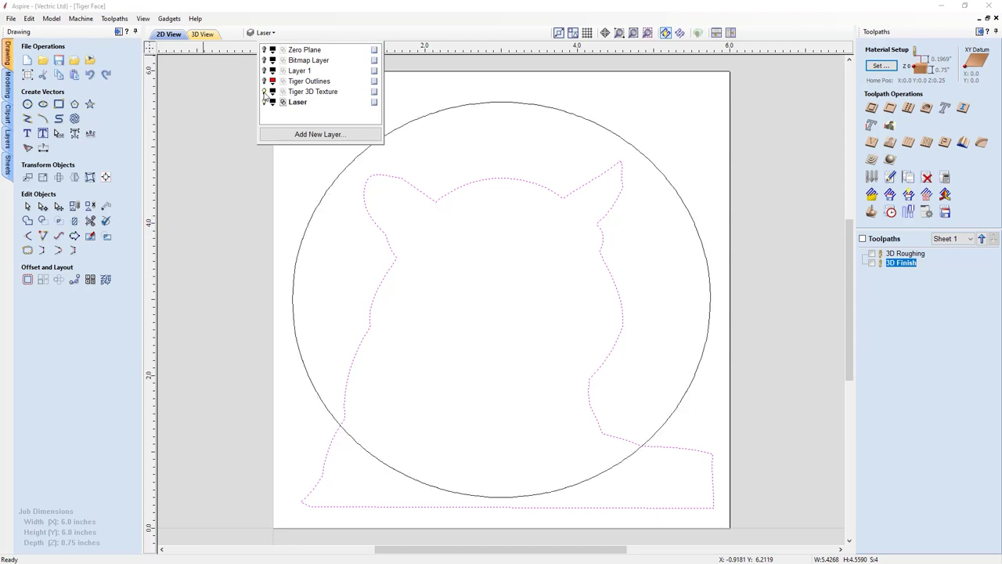
left_click(329, 193)
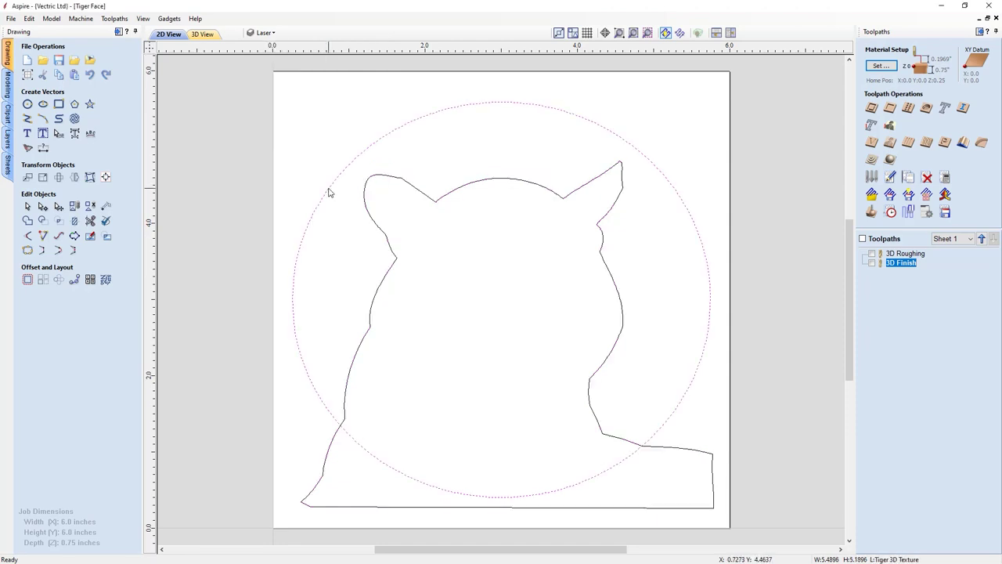
right_click(329, 193)
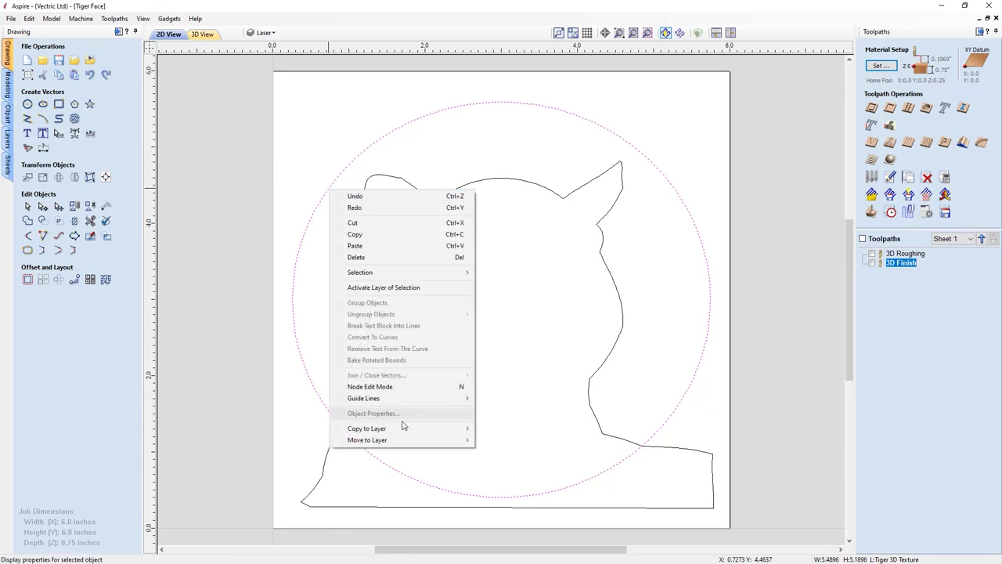
mouse_move(403, 433)
left_click(498, 485)
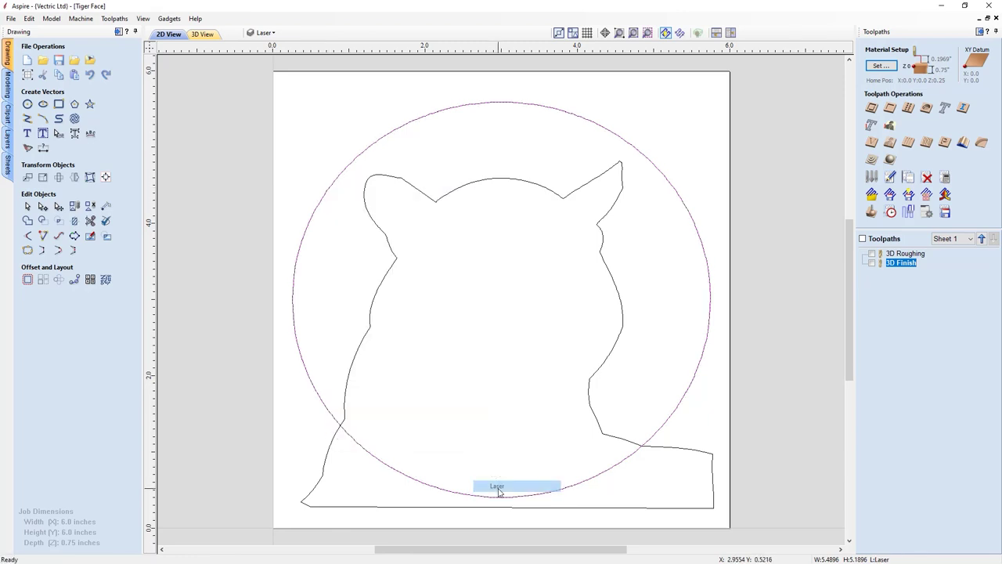
left_click(261, 32)
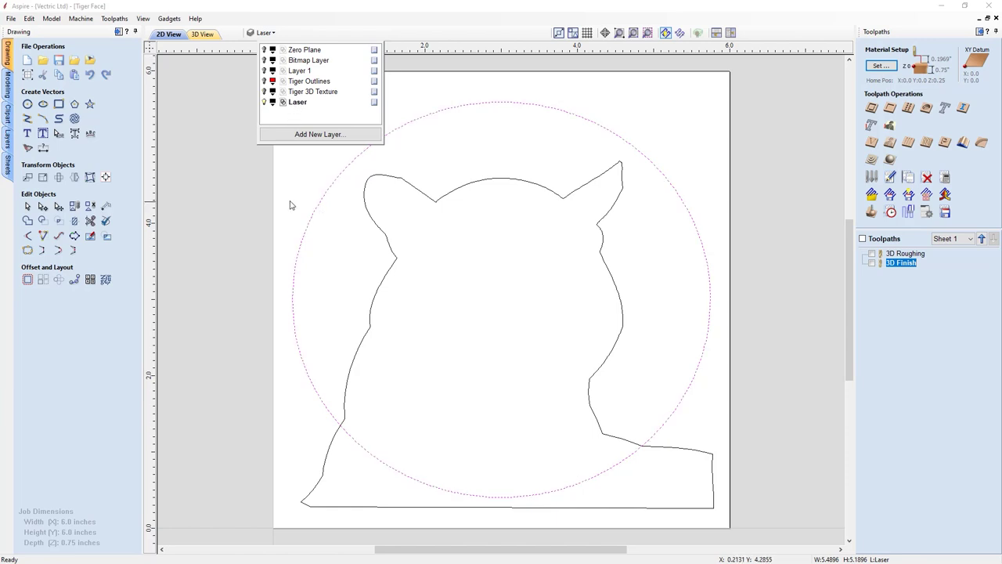
left_click(313, 202)
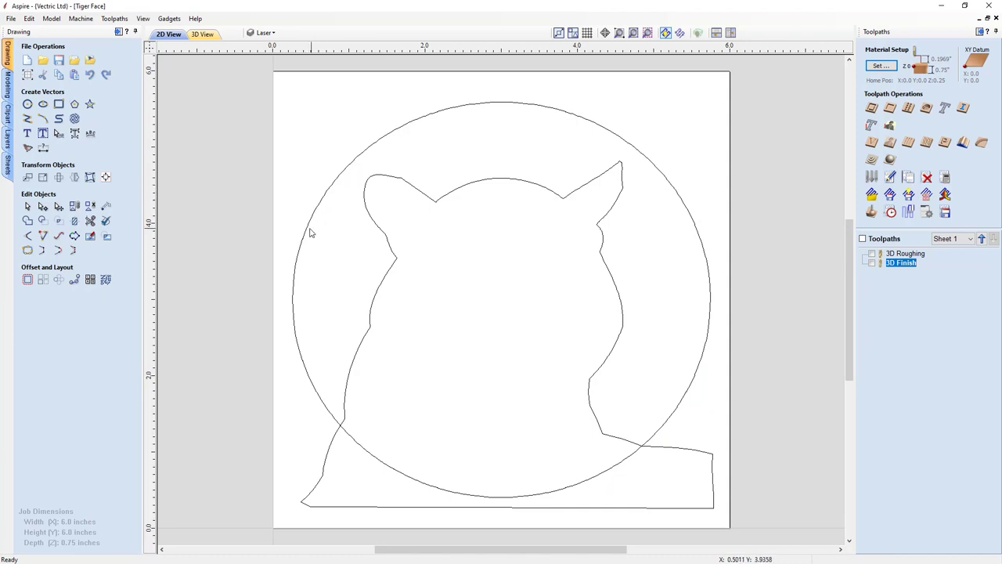
Step: Trim the tiger silhouette to the dish by keeping only the overlap of the circle and the silhouette
left_click(304, 240)
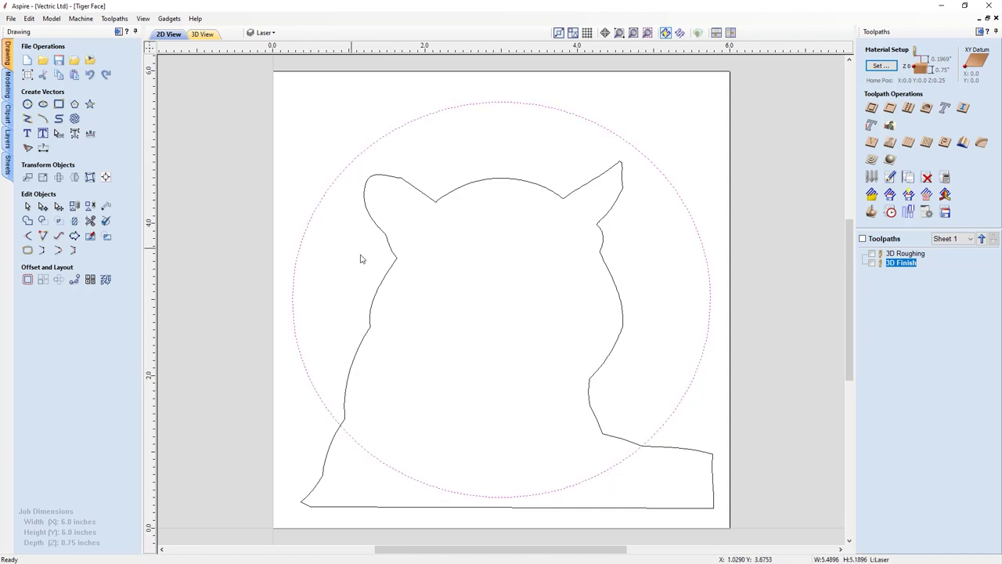
left_click(379, 293, "shift")
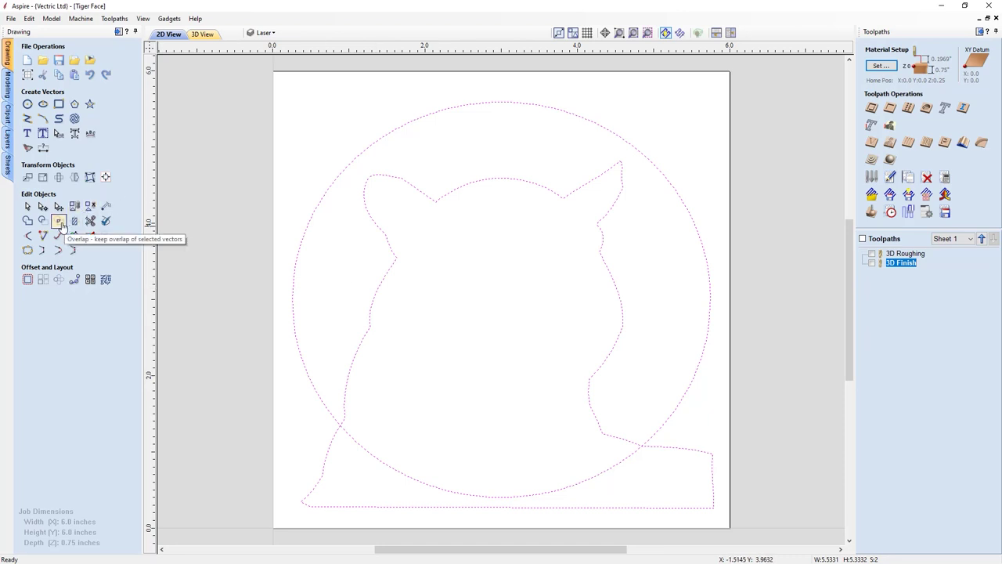
left_click(61, 223)
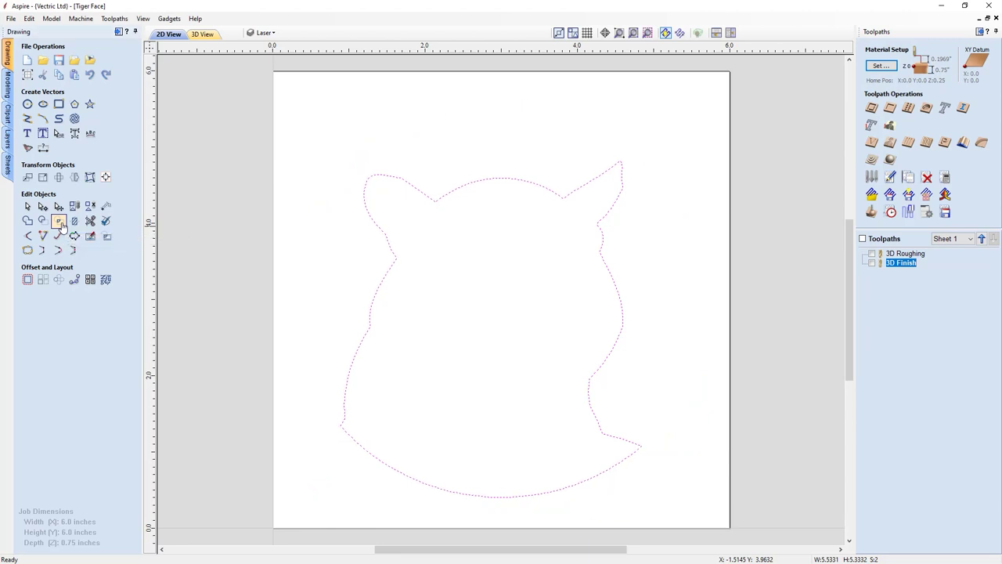
left_click(310, 243)
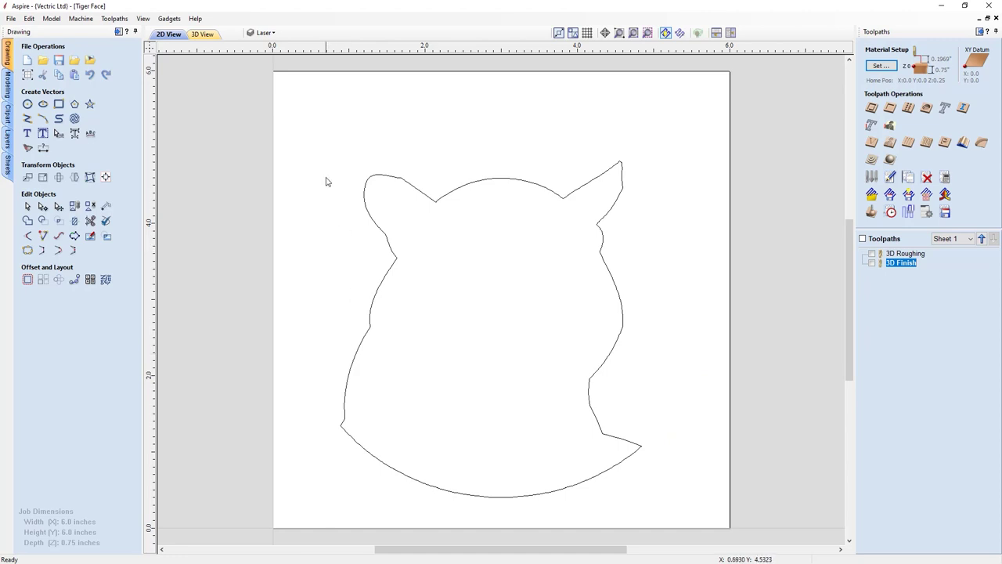
Step: Hide the Laser layer, show the Bitmap Layer and make it the active layer
left_click(274, 33)
left_click(264, 103)
left_click(264, 61)
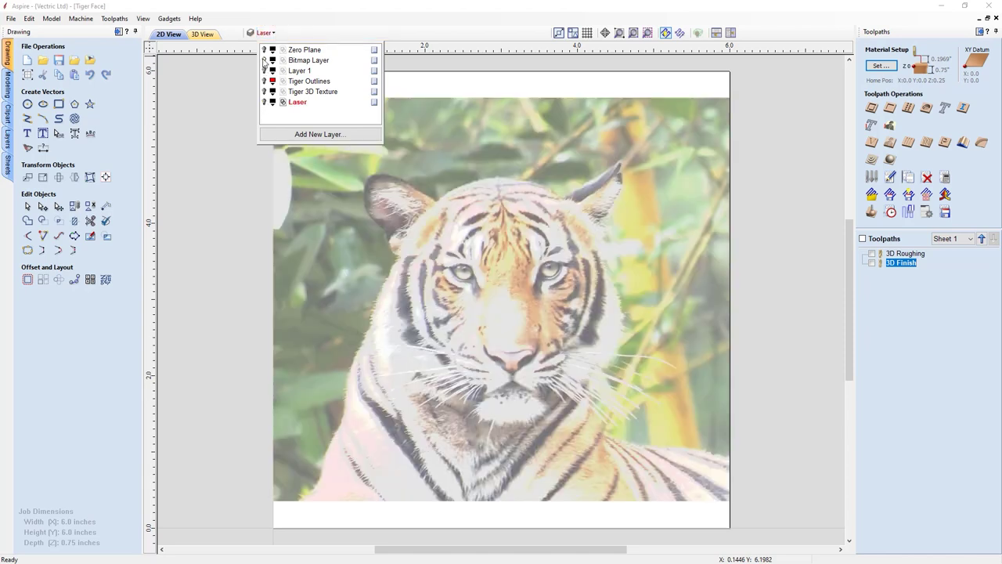
left_click(309, 61)
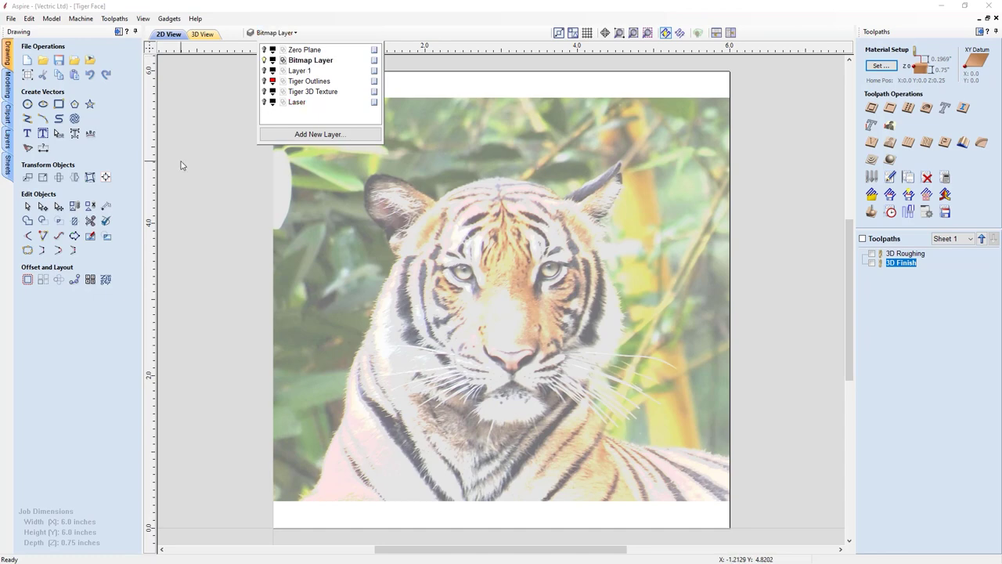
Step: Copy the tiger photo from the Bitmap Layer to the Laser layer
left_click(321, 221)
right_click(324, 202)
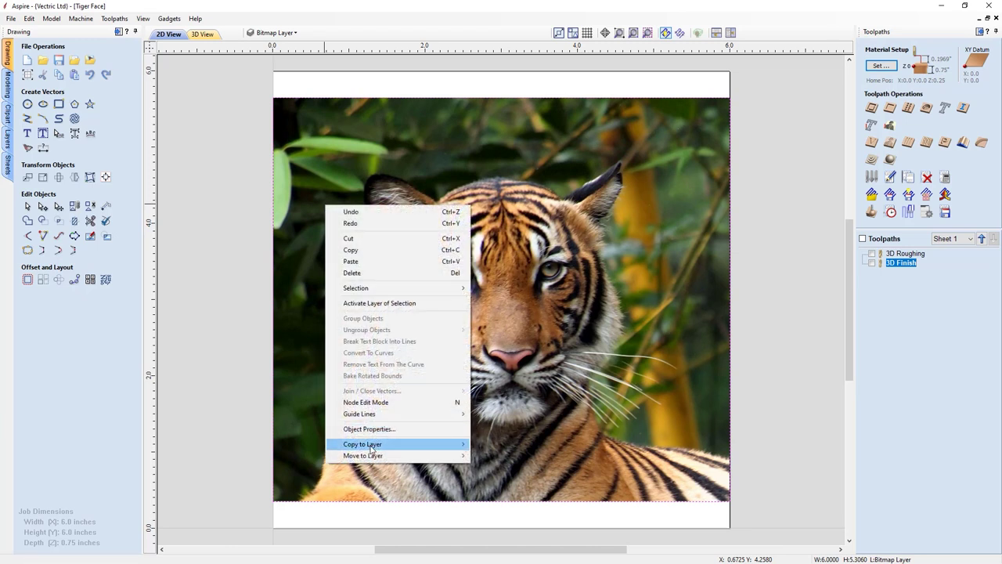
mouse_move(372, 446)
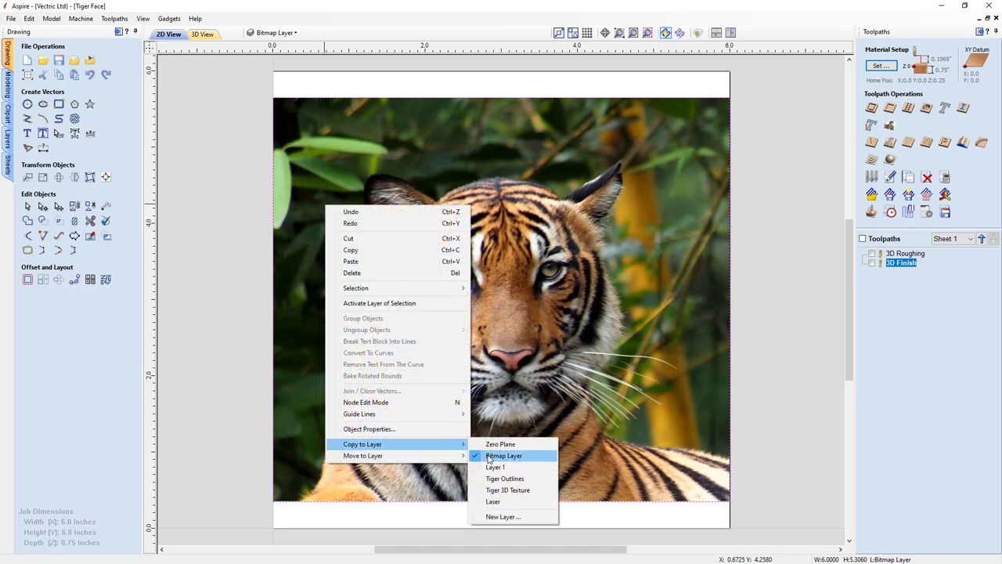
left_click(493, 502)
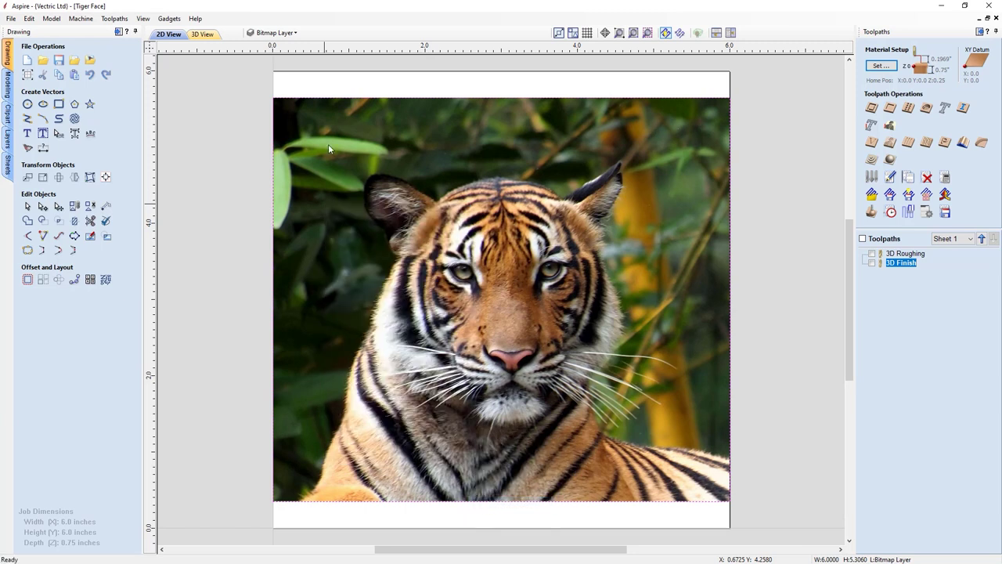
Step: Hide the Bitmap Layer and show the Laser layer with the copied photo and trimmed silhouette
left_click(294, 34)
left_click(265, 62)
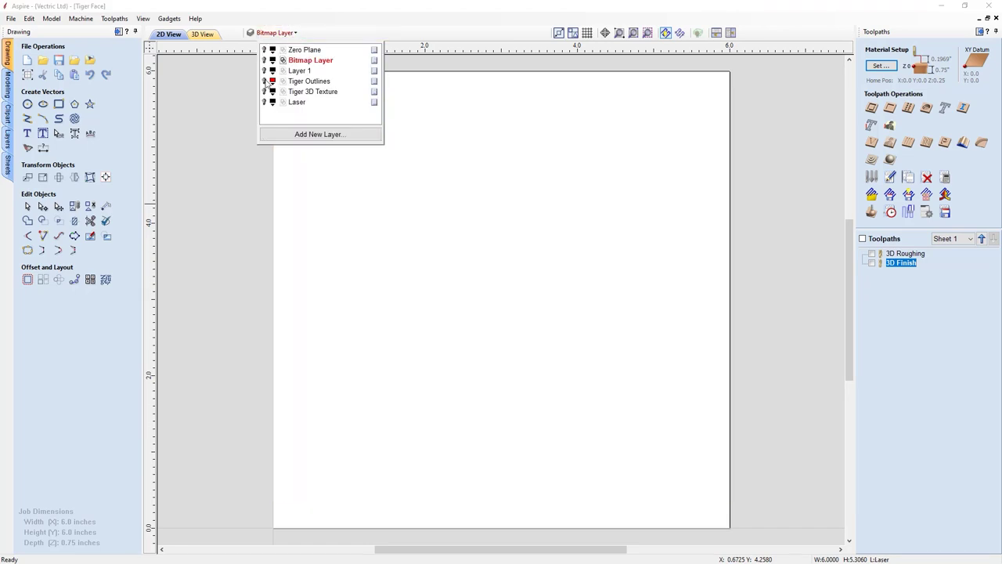
left_click(265, 103)
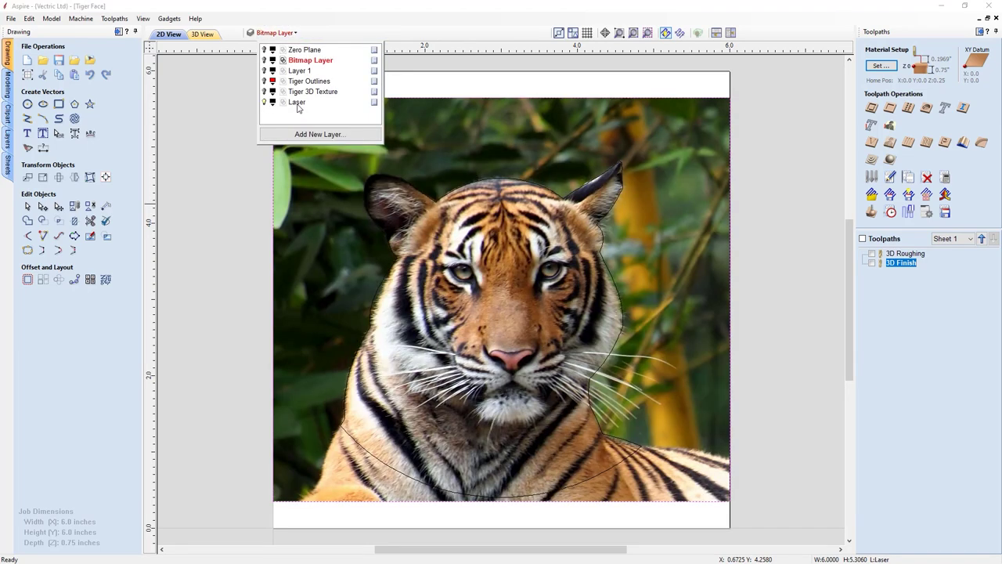
left_click(228, 172)
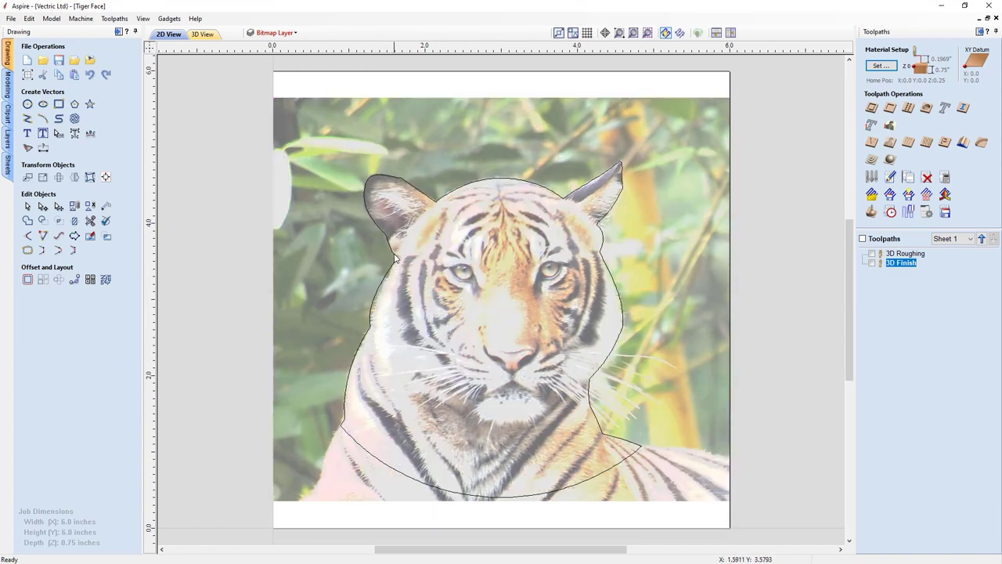
Step: Select the silhouette and the tiger photo, and make Laser the active layer
left_click(374, 186)
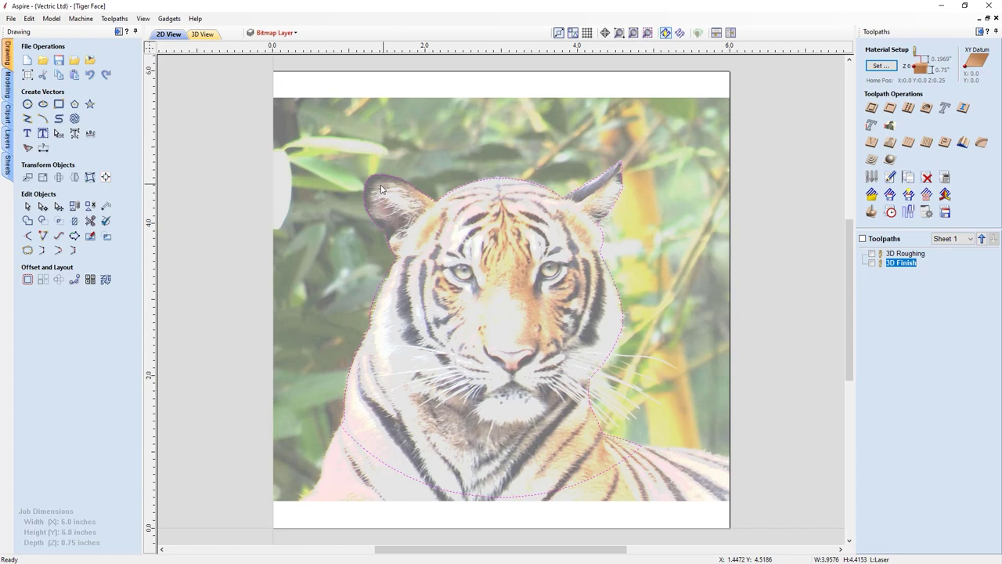
left_click(326, 210, "shift")
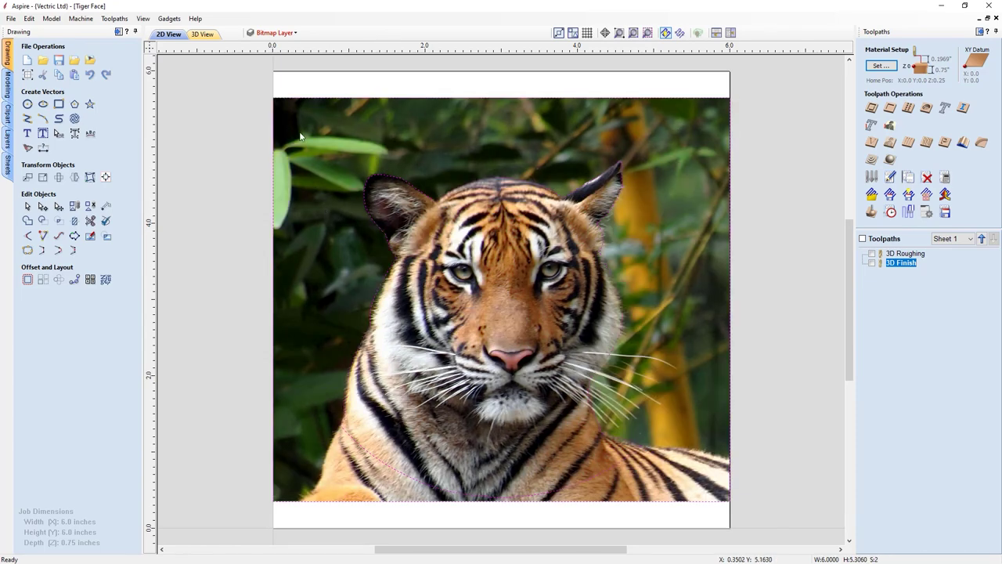
left_click(296, 36)
left_click(304, 103)
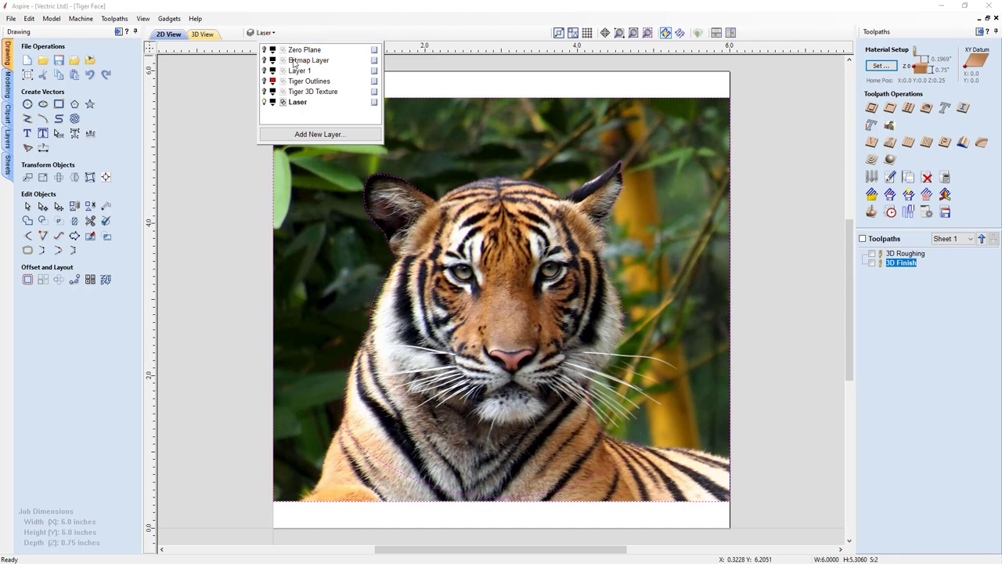
left_click(294, 61)
left_click(297, 107)
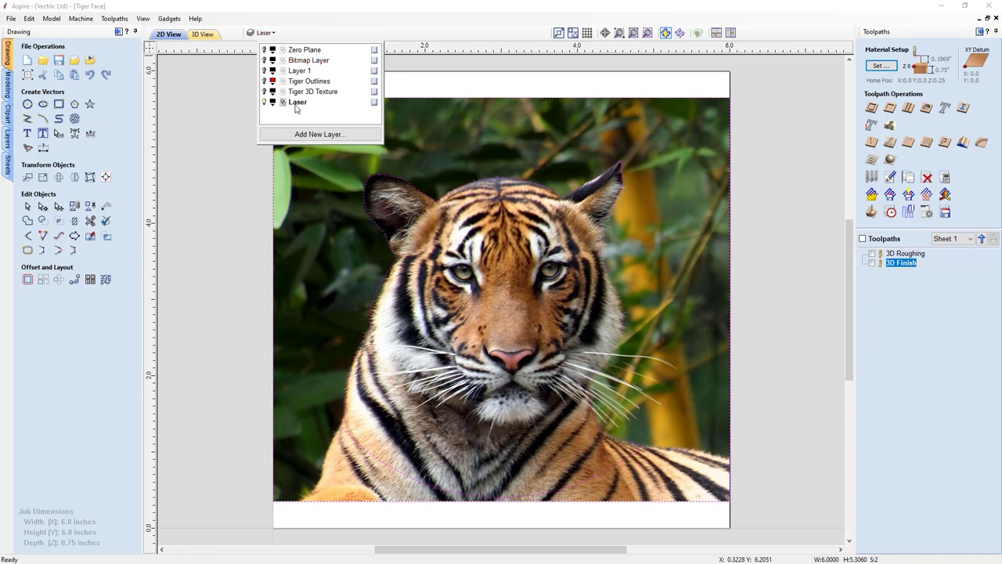
Step: Select the tiger silhouette together with the photo and crop the photo to the silhouette
left_click(251, 175)
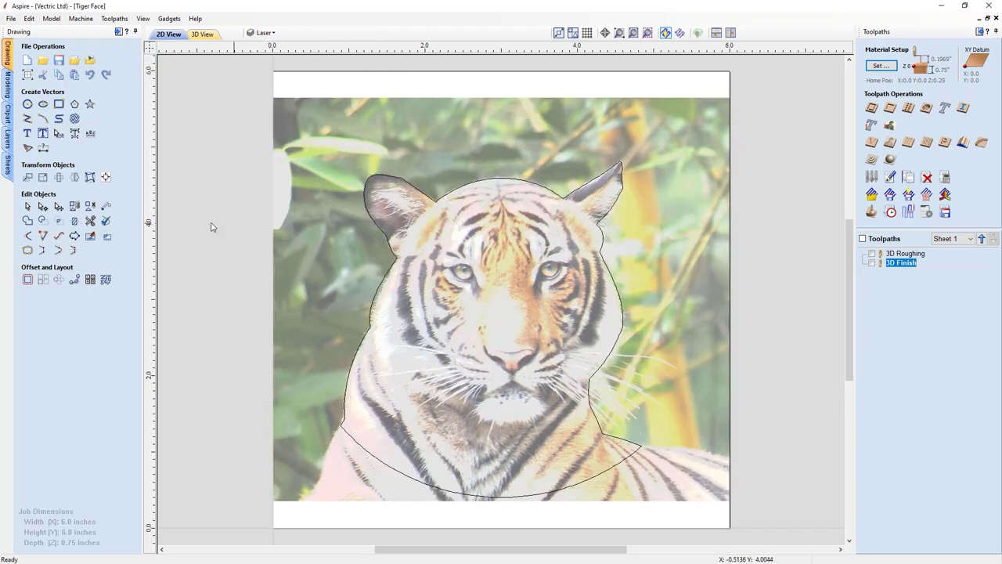
left_click(390, 241)
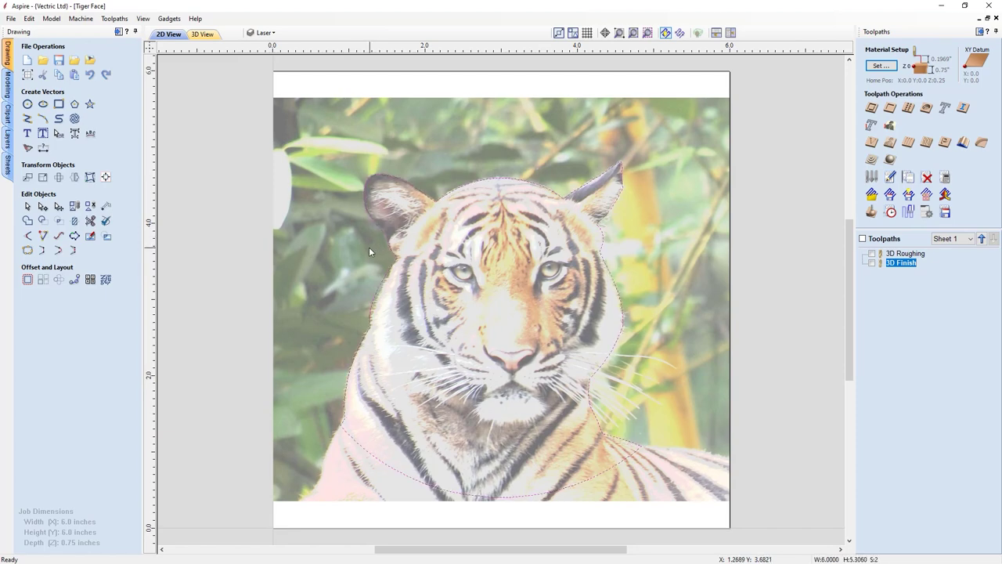
left_click(369, 247, "shift")
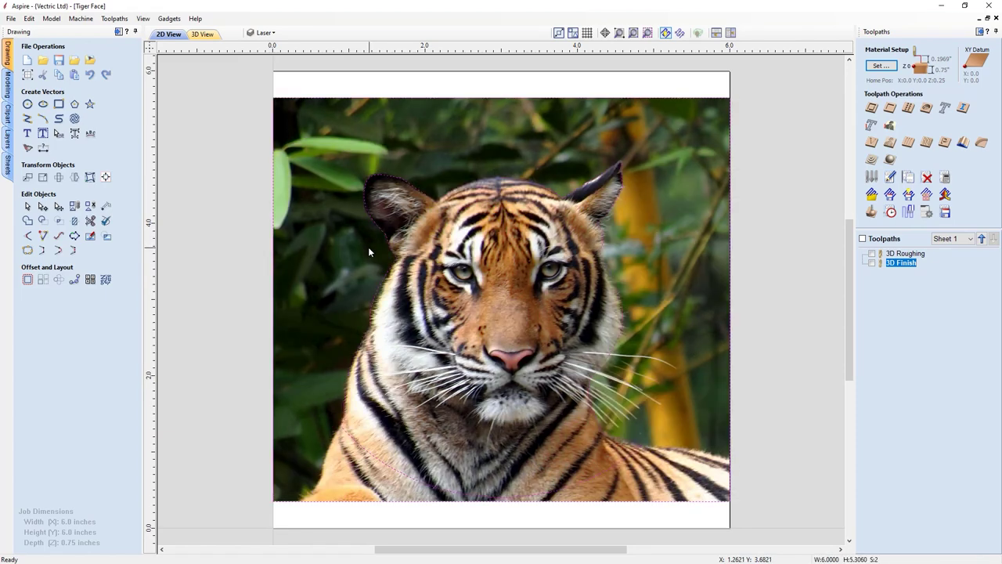
left_click(106, 237)
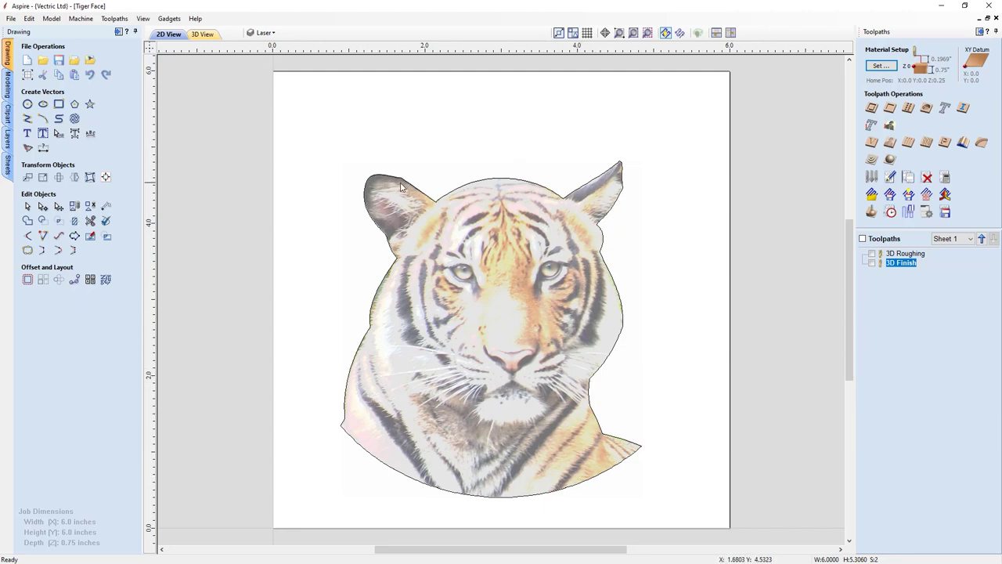
Step: Start a Laser Picture toolpath for the cropped tiger photo and show the 2D and 3D views side by side
left_click(444, 337)
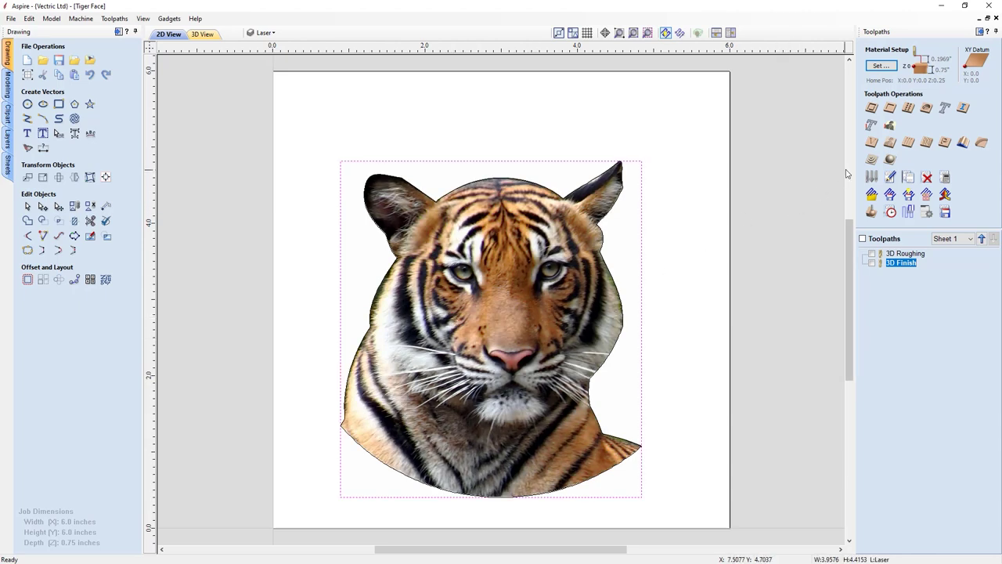
left_click(890, 126)
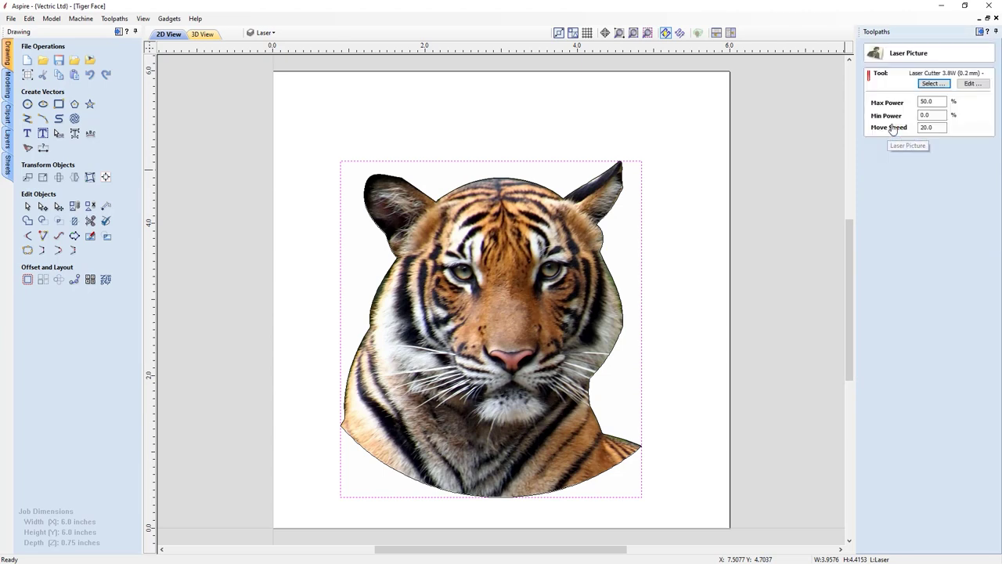
left_click(731, 33)
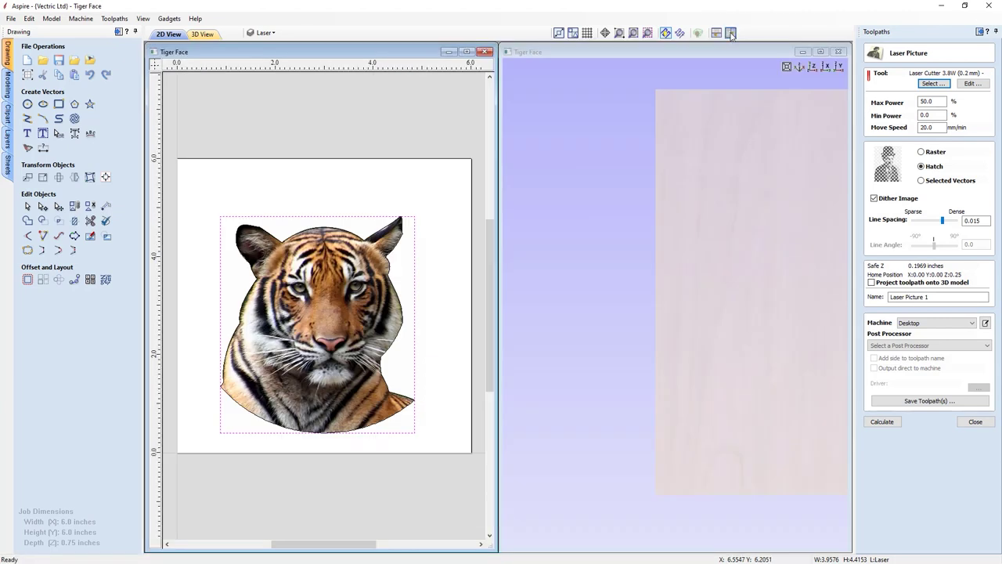
left_click(769, 278)
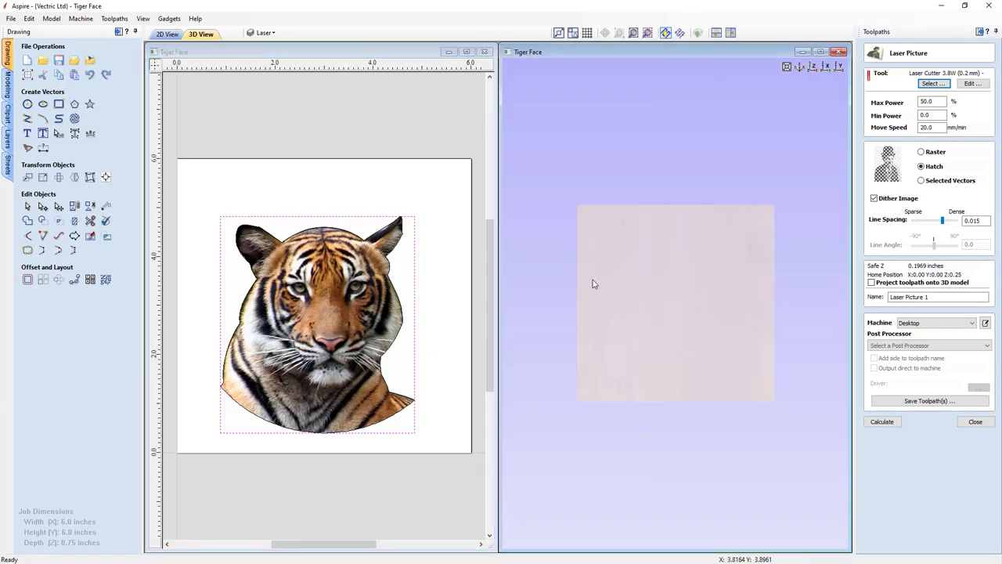
Step: Make all the model components visible in the 3D view: Multi Level, Tiger Texture, Tiger Sculpt and Dish
left_click(7, 85)
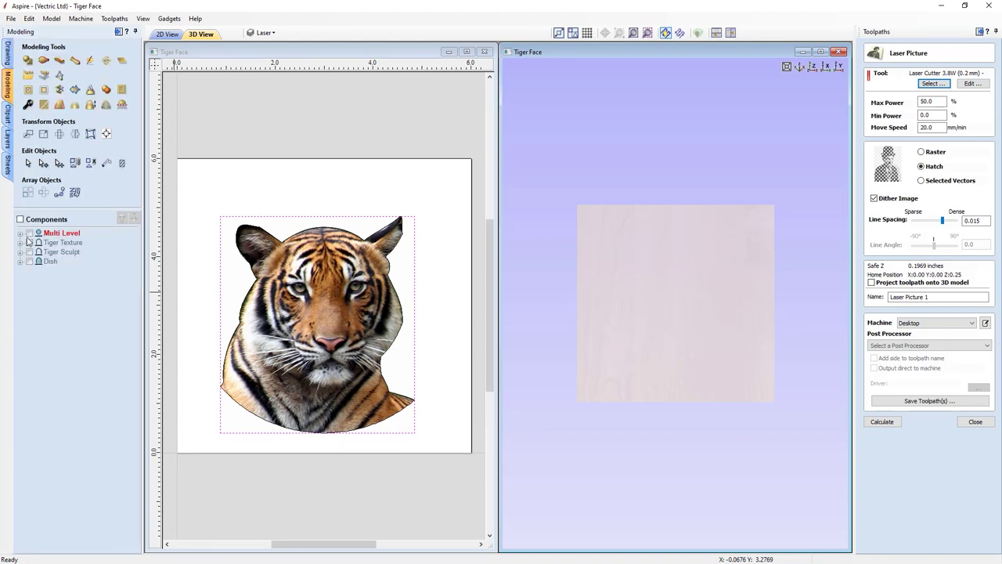
left_click(29, 233)
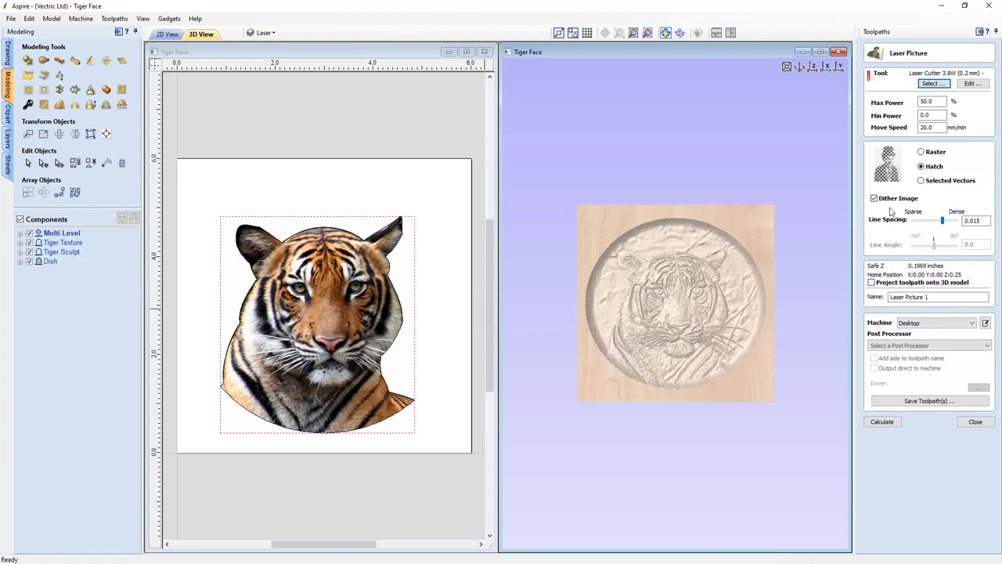
scroll(684, 361, "up", 1)
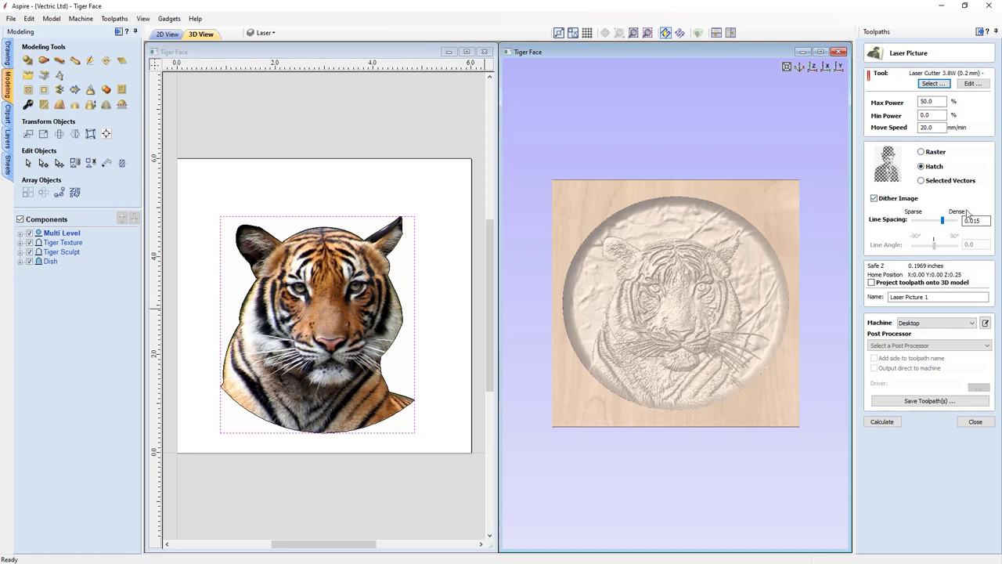
Step: Project the laser toolpath onto the 3D model, name it Laser Picture and calculate it
left_click(872, 283)
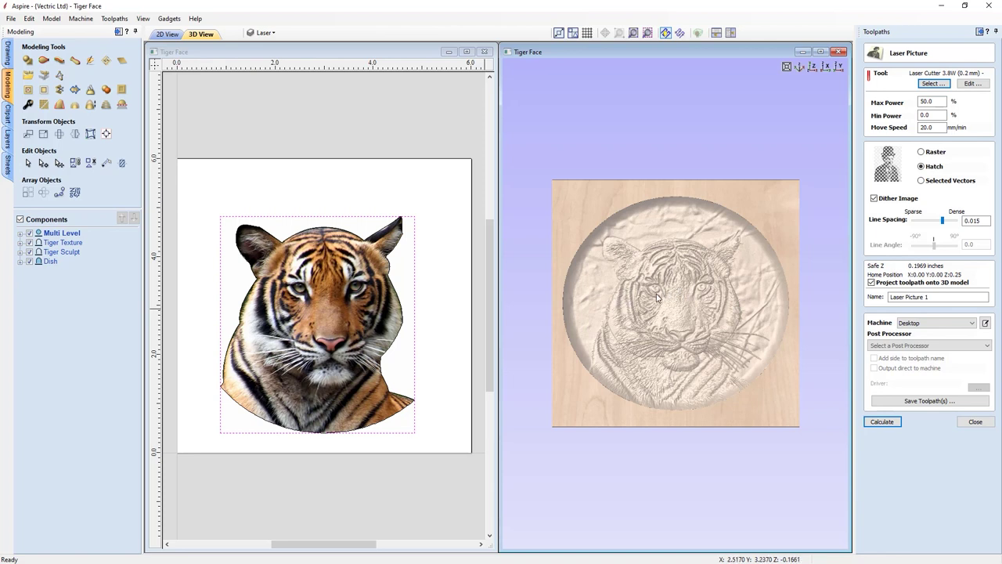
double_click(928, 297)
left_click(883, 423)
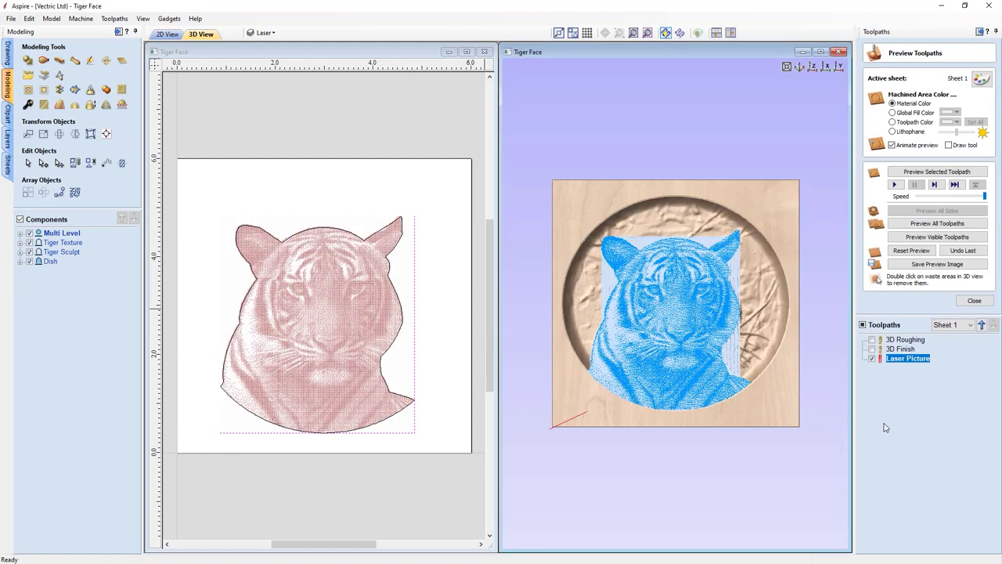
Step: Maximize the 3D view and preview the visible Laser Picture toolpath on the carved relief
left_click(820, 51)
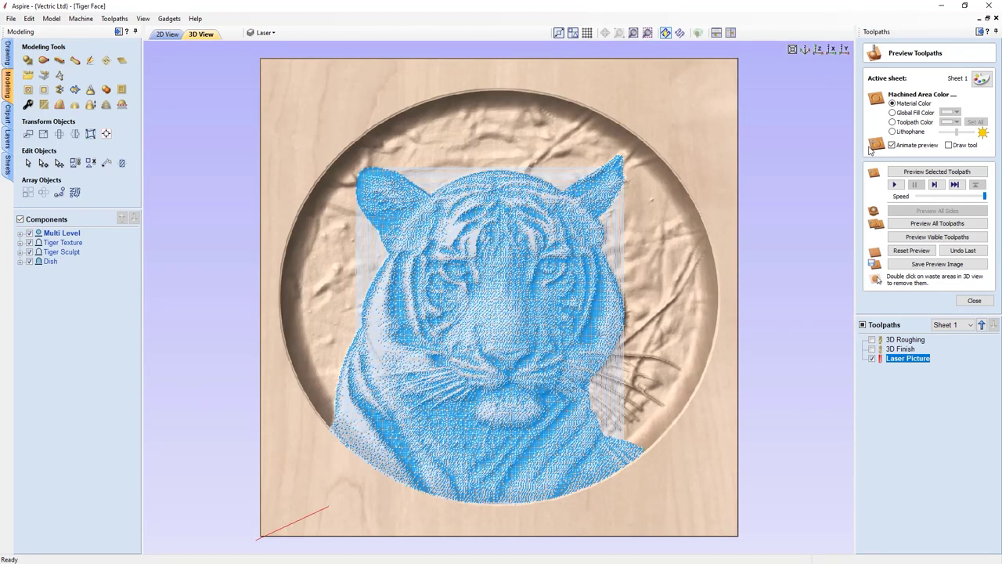
left_click(918, 237)
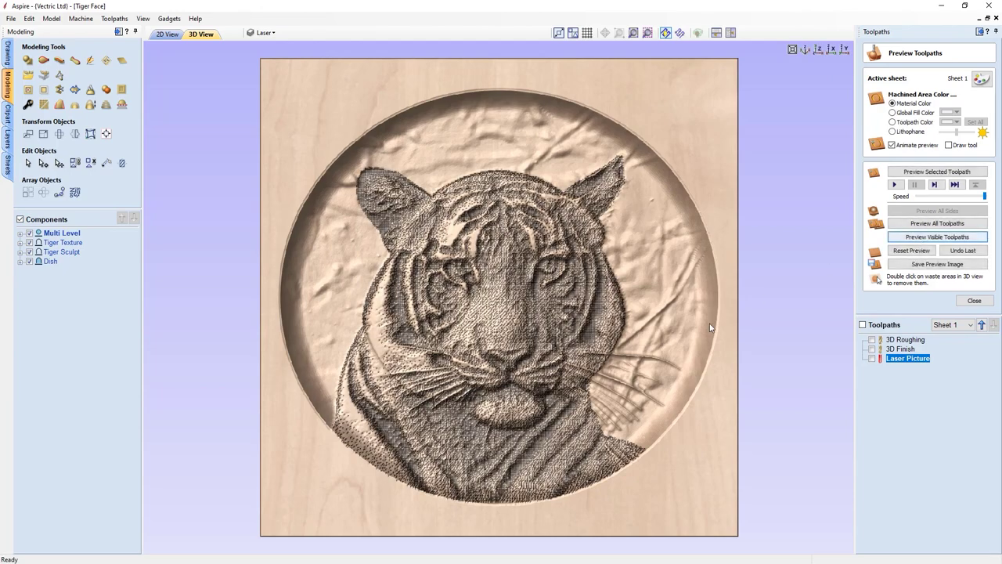
Step: Examine the laser shading on the simulated tiger relief from several angles
left_click_drag(501, 329, 409, 388)
scroll(521, 341, "down", 3)
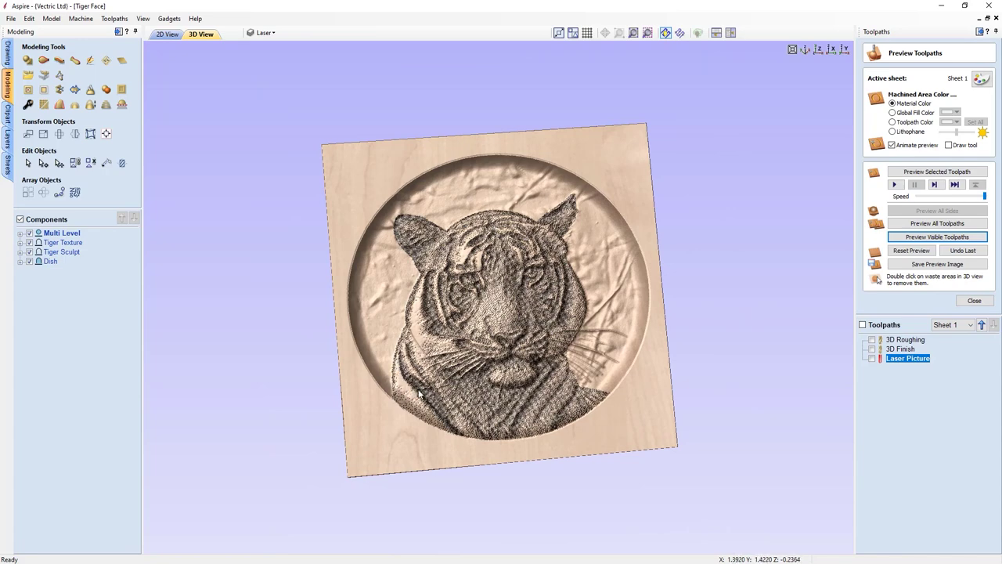
left_click_drag(531, 366, 623, 232)
left_click(818, 50)
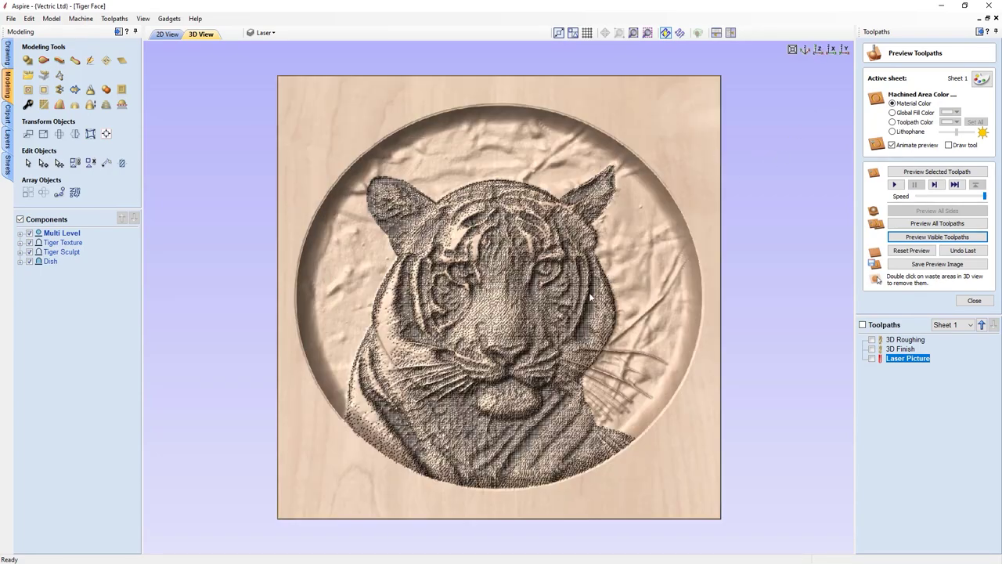
left_click_drag(580, 398, 504, 398)
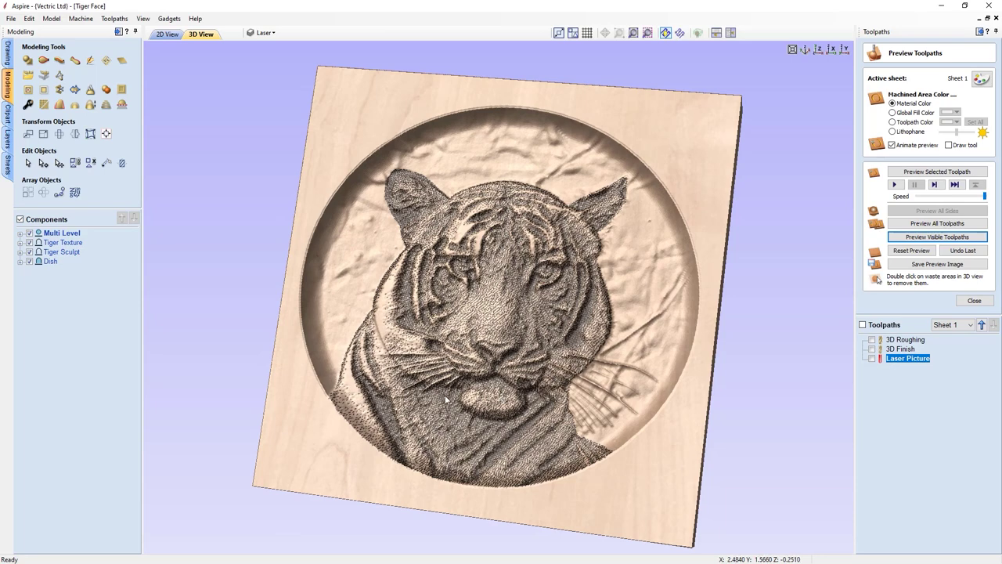
left_click_drag(408, 409, 565, 294)
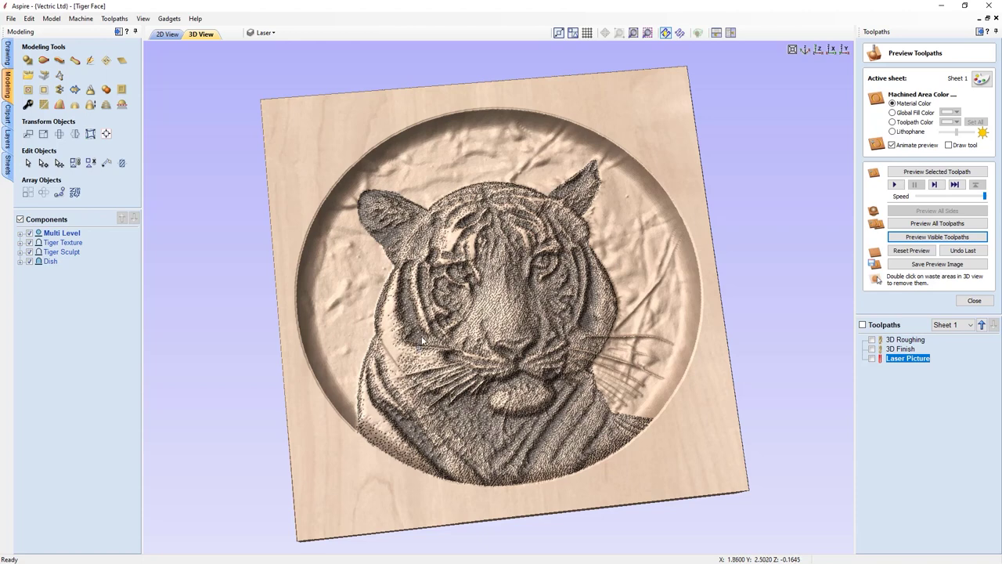
left_click_drag(491, 361, 548, 298)
left_click(819, 51)
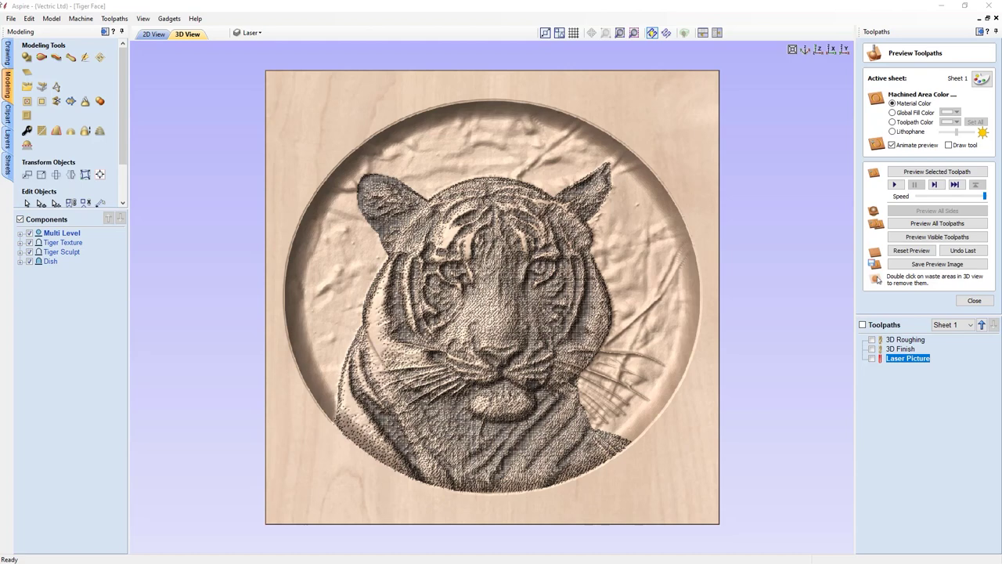
Step: Save the project as a separate file named Tiger Face - Tooling.crv3d in the picture-tiger-face folder
left_click(12, 18)
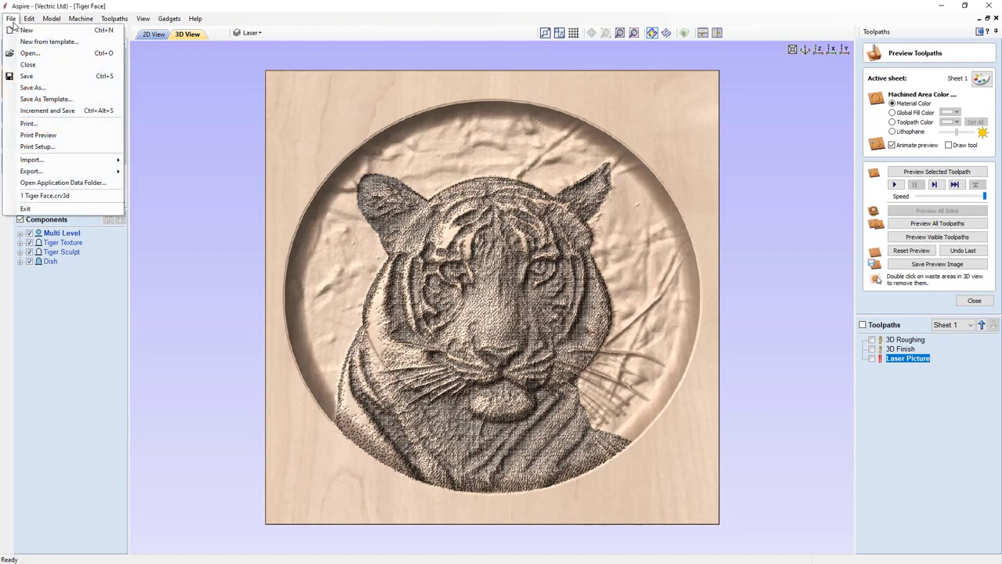
left_click(32, 87)
left_click(449, 226)
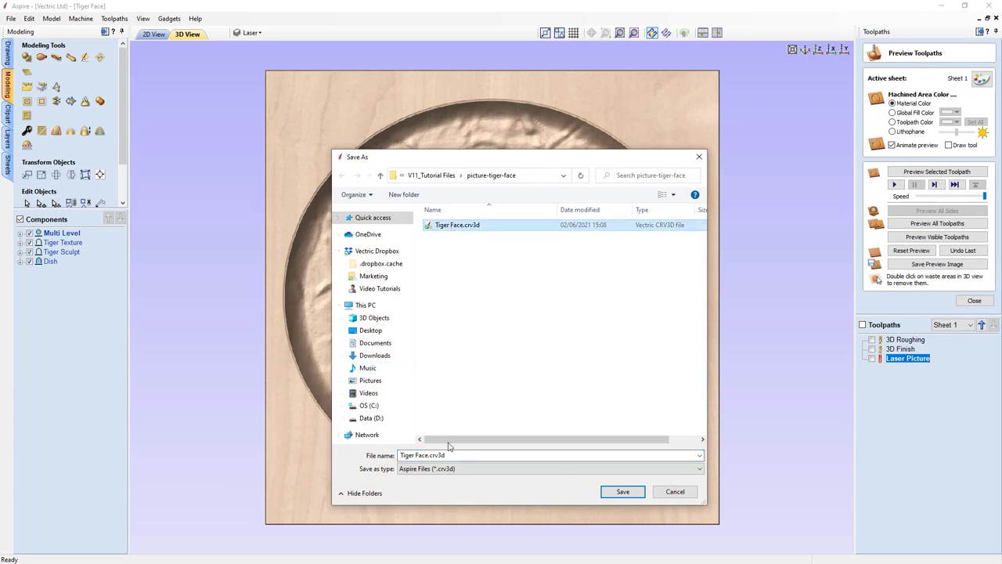
left_click(433, 455)
left_click(430, 455)
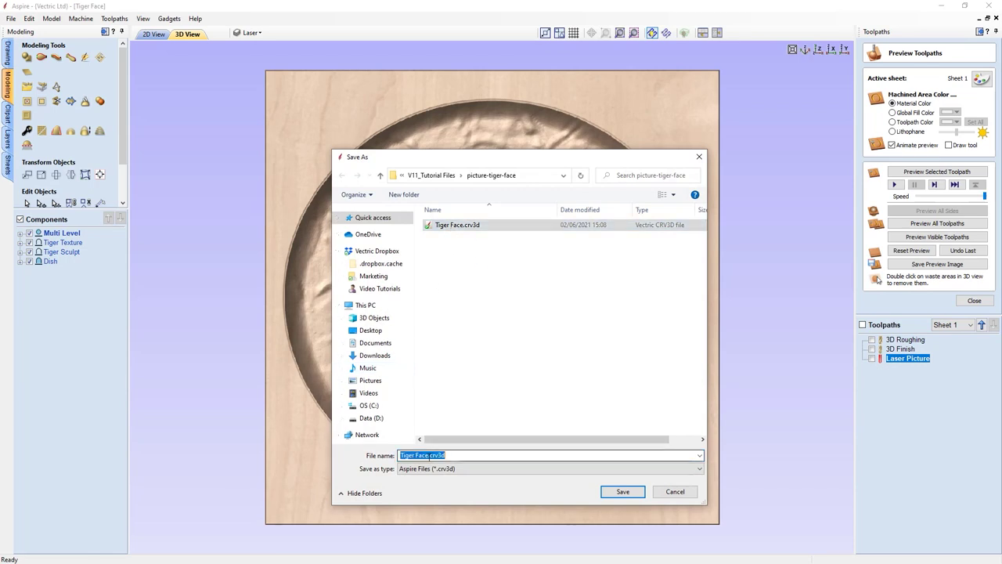
left_click(430, 455)
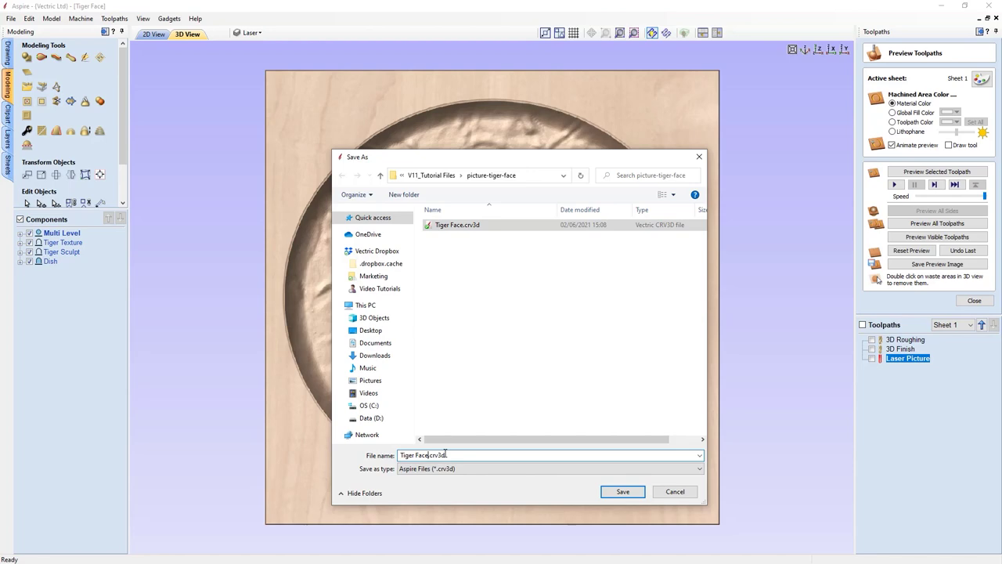
type("- Tooling")
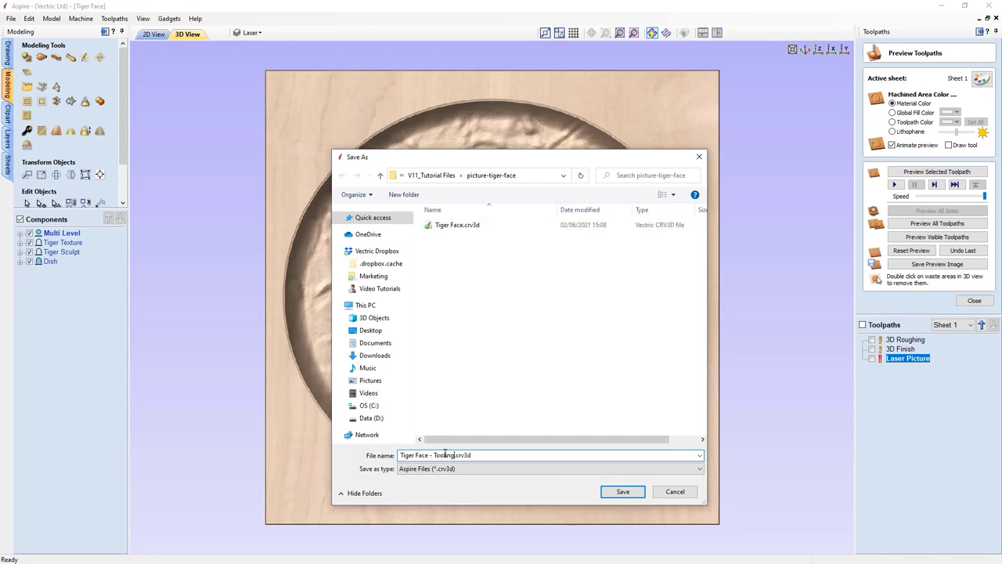
left_click(607, 492)
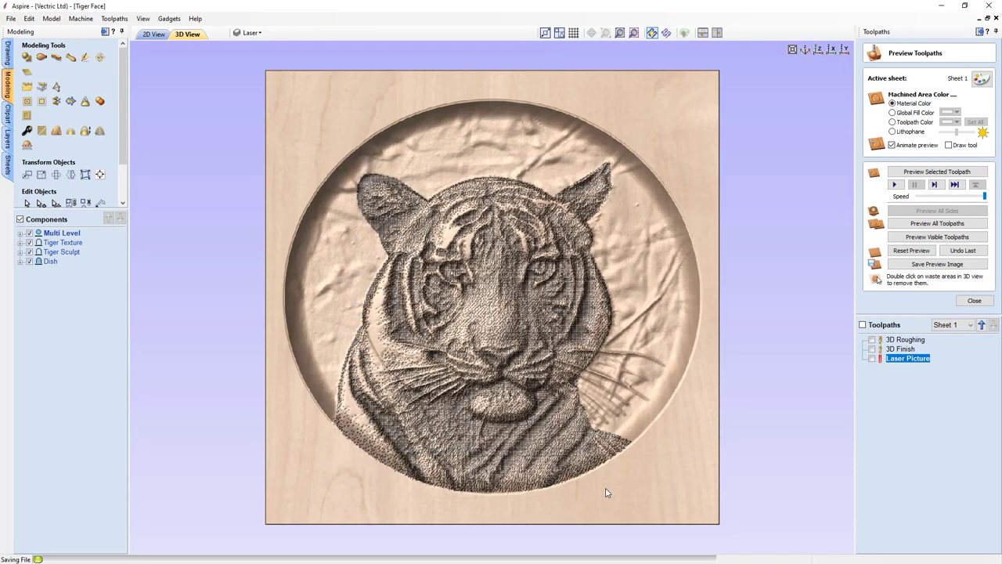